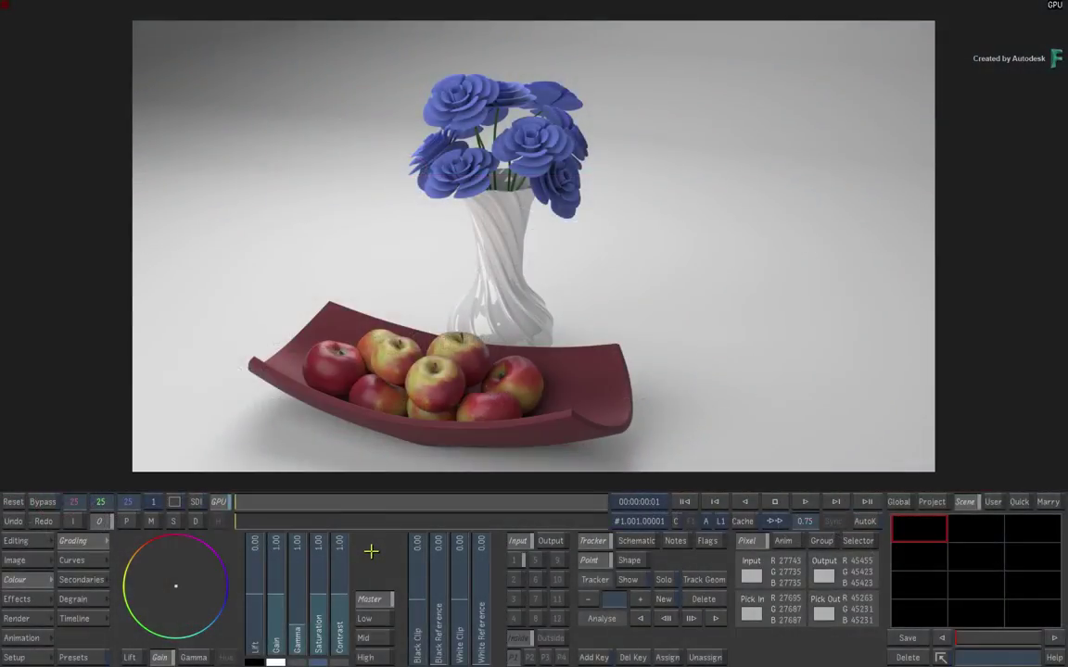
- Scrub the shot and browse the curves, secondary and degrain controls before returning to primary grading
{"action": "left_click_drag", "start_coordinate": [262, 502], "coordinate": [186, 473]}
{"action": "left_click", "coordinate": [72, 560]}
{"action": "left_click", "coordinate": [82, 580]}
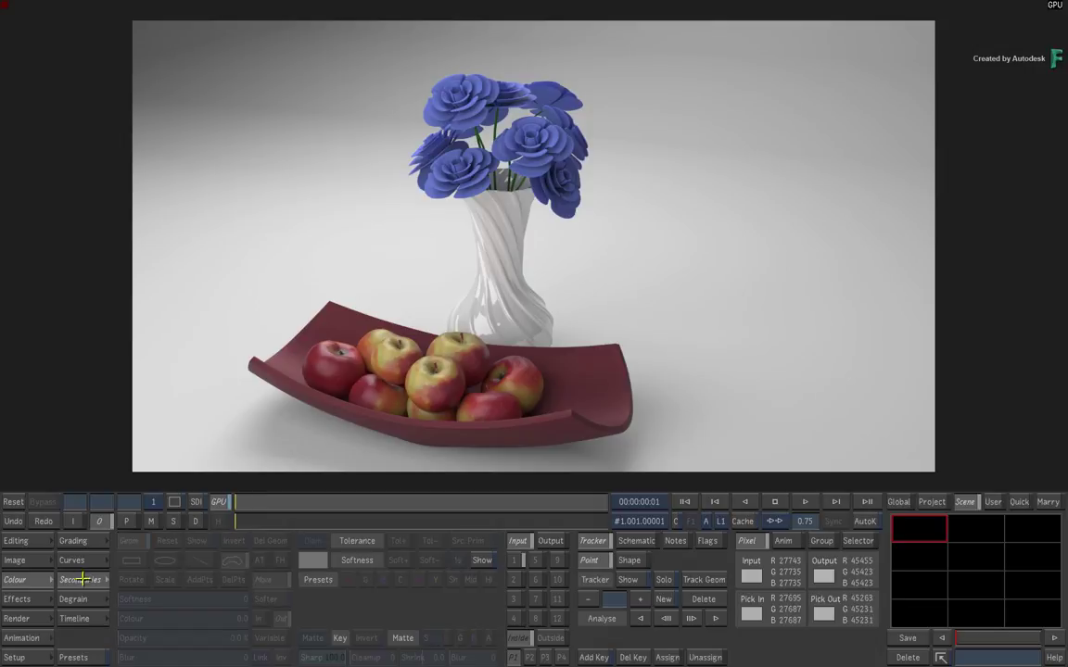
{"action": "left_click", "coordinate": [73, 599]}
{"action": "left_click", "coordinate": [80, 580]}
{"action": "left_click", "coordinate": [89, 560]}
{"action": "left_click", "coordinate": [88, 542]}
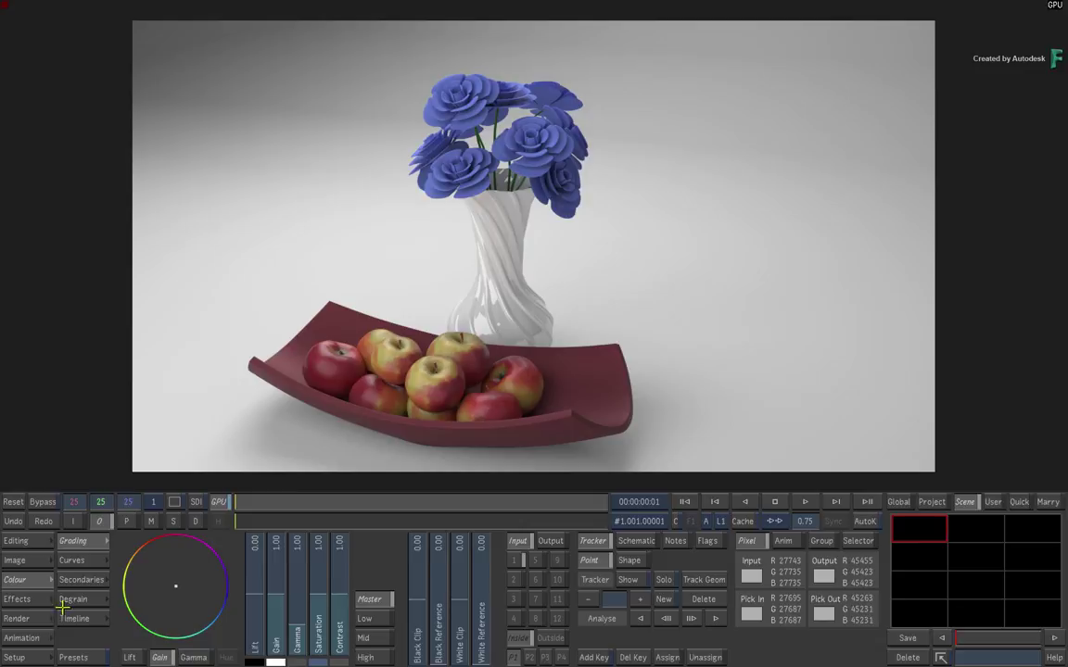
- Check the grade setup options, then scrub to a later frame of the shot
{"action": "left_click", "coordinate": [33, 657]}
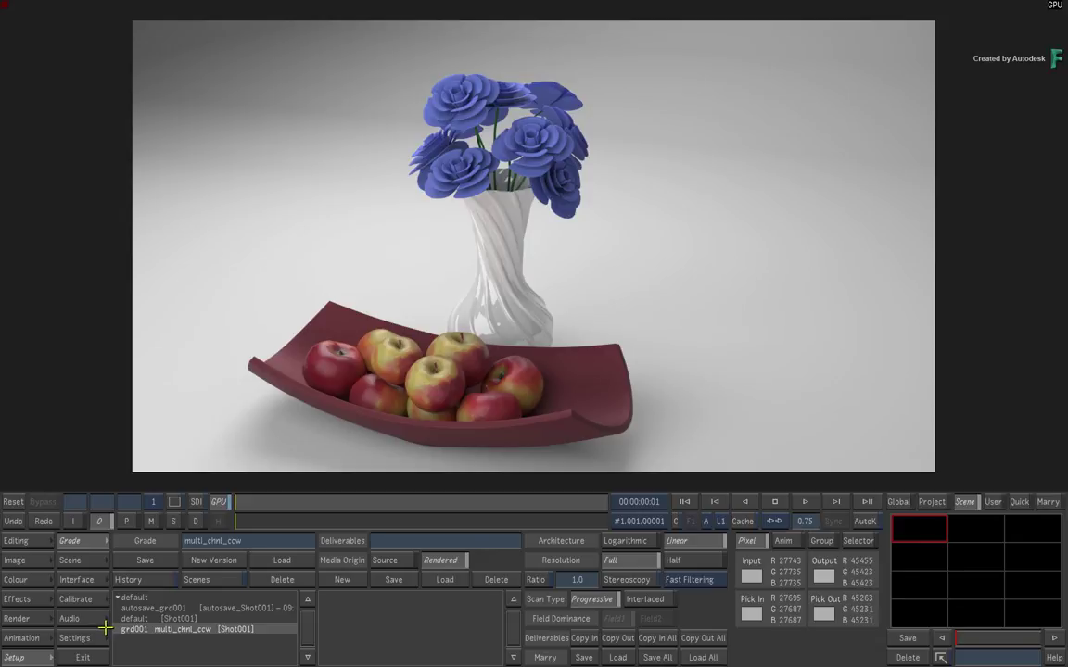
{"action": "left_click", "coordinate": [34, 580]}
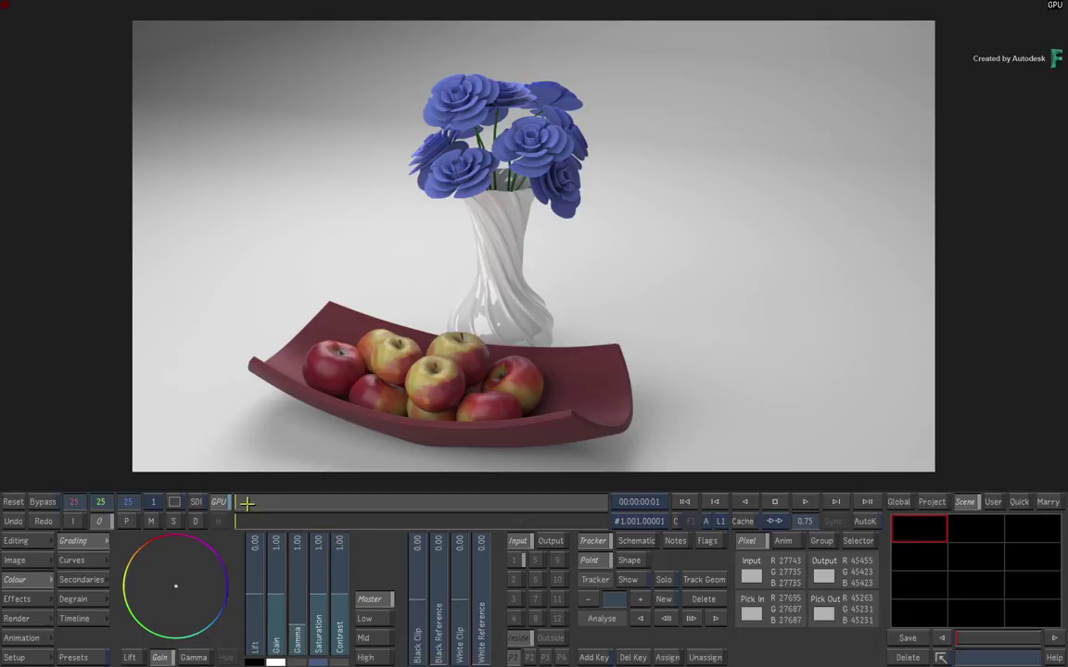
{"action": "left_click_drag", "start_coordinate": [246, 501], "coordinate": [202, 426]}
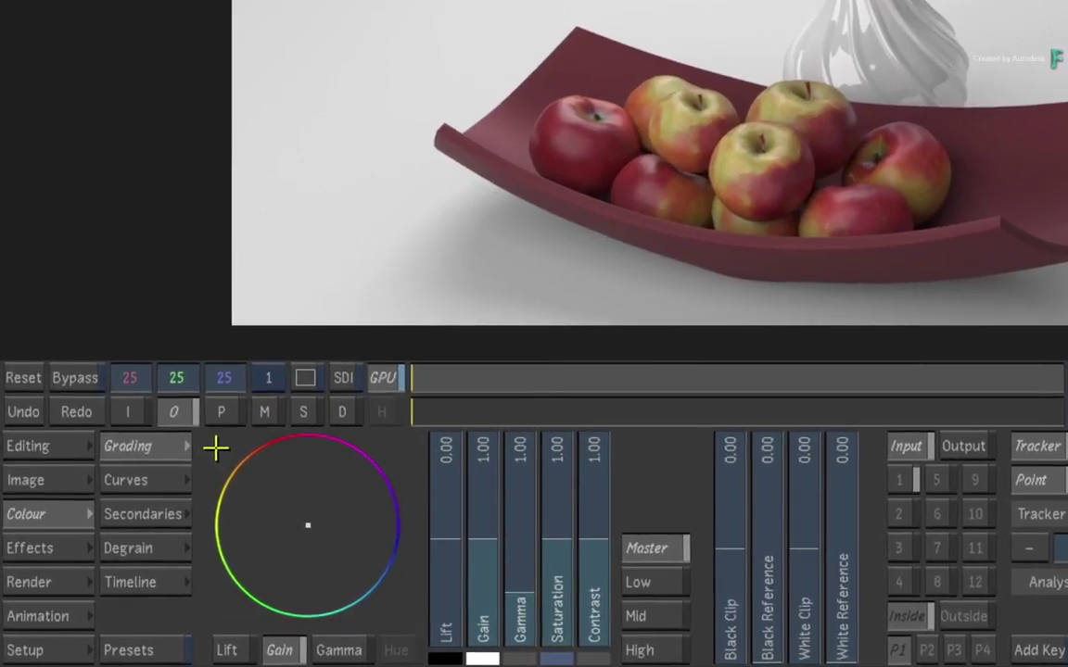
- Expand the Multi segment on V1.1 into its Result and Result_alpha channels and select some
{"action": "left_click", "coordinate": [146, 577]}
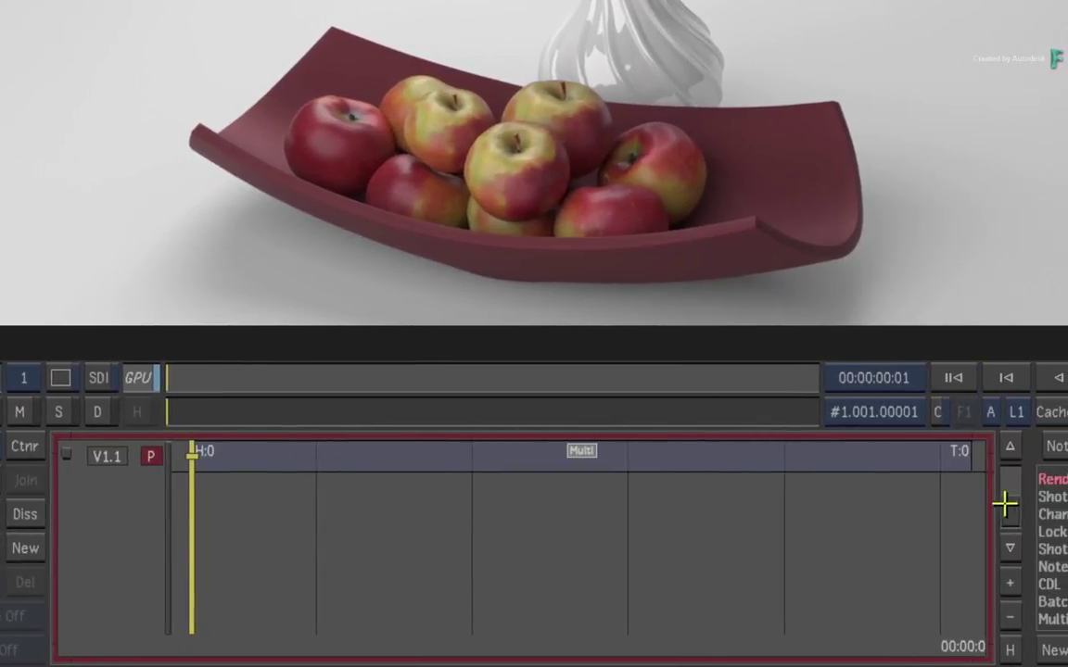
{"action": "left_click", "coordinate": [1013, 501]}
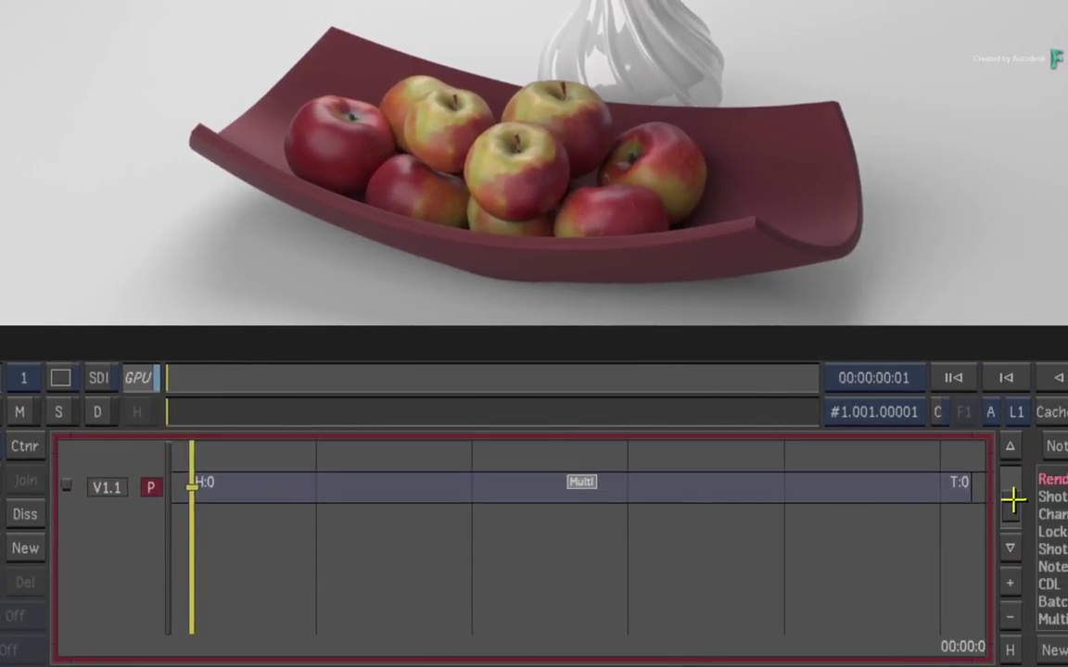
{"action": "left_click", "coordinate": [1013, 501]}
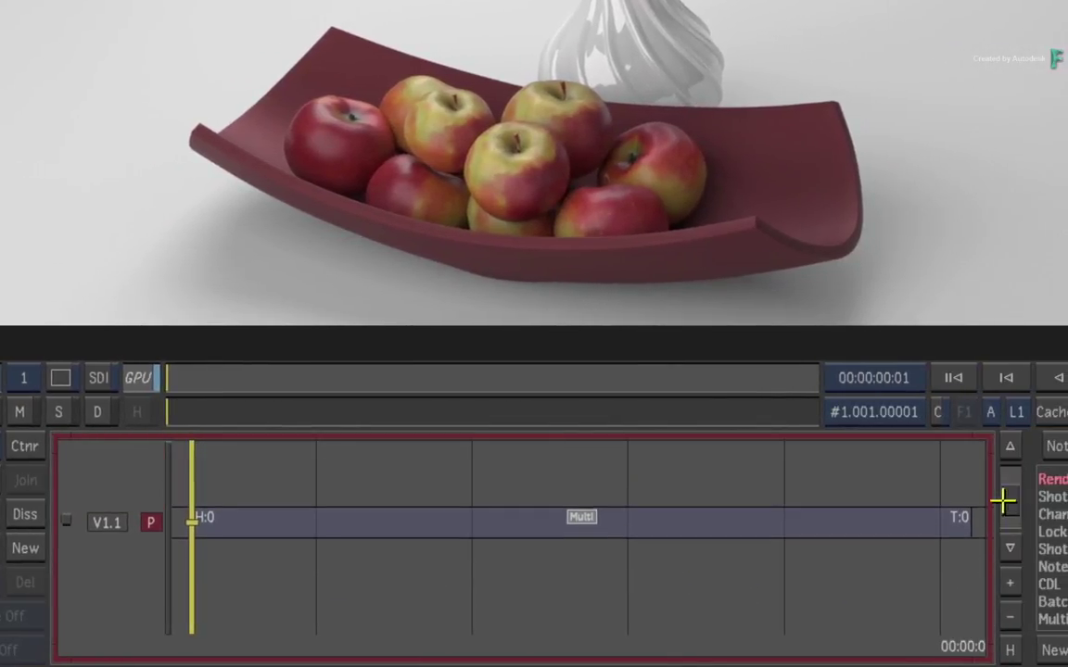
{"action": "double_click", "coordinate": [581, 517]}
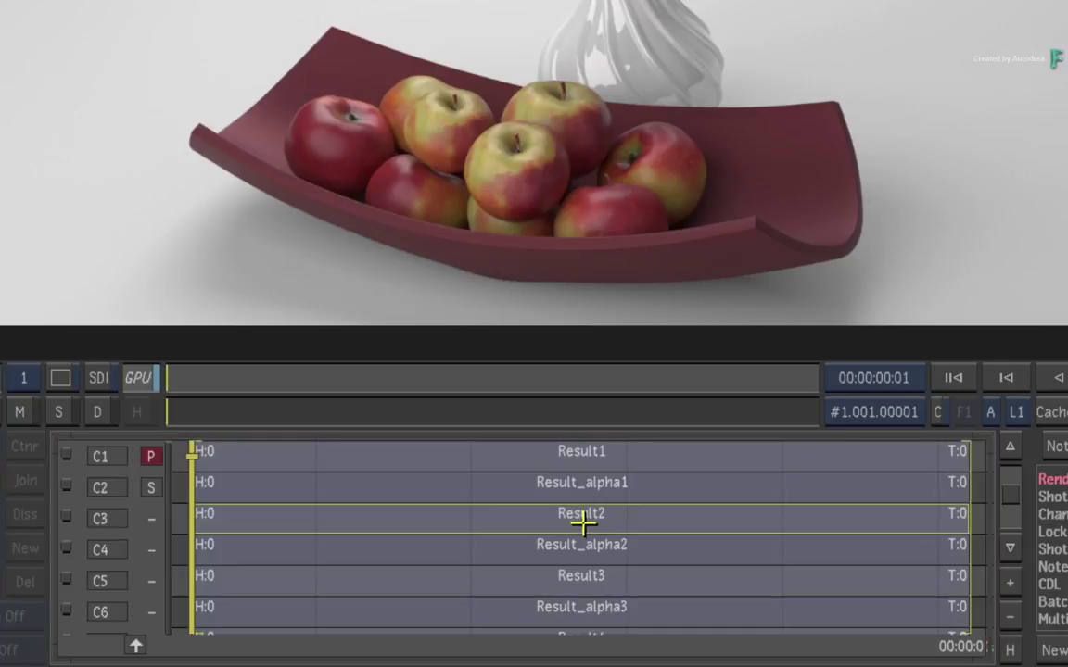
{"action": "left_click", "coordinate": [614, 455]}
{"action": "left_click", "coordinate": [482, 547]}
{"action": "left_click", "coordinate": [768, 481]}
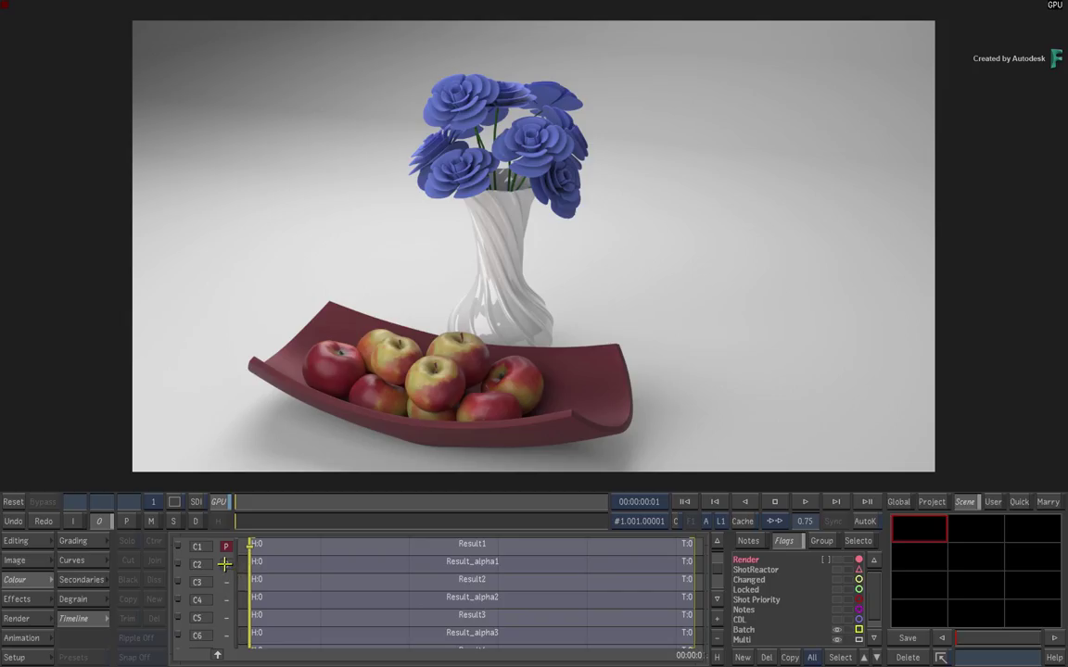
- Cycle the viewer through Result_alpha1, Result2, Result_alpha2, Result3 and Result_alpha3
{"action": "left_click", "coordinate": [225, 565]}
{"action": "left_click", "coordinate": [225, 582]}
{"action": "left_click", "coordinate": [226, 600]}
{"action": "left_click", "coordinate": [225, 617]}
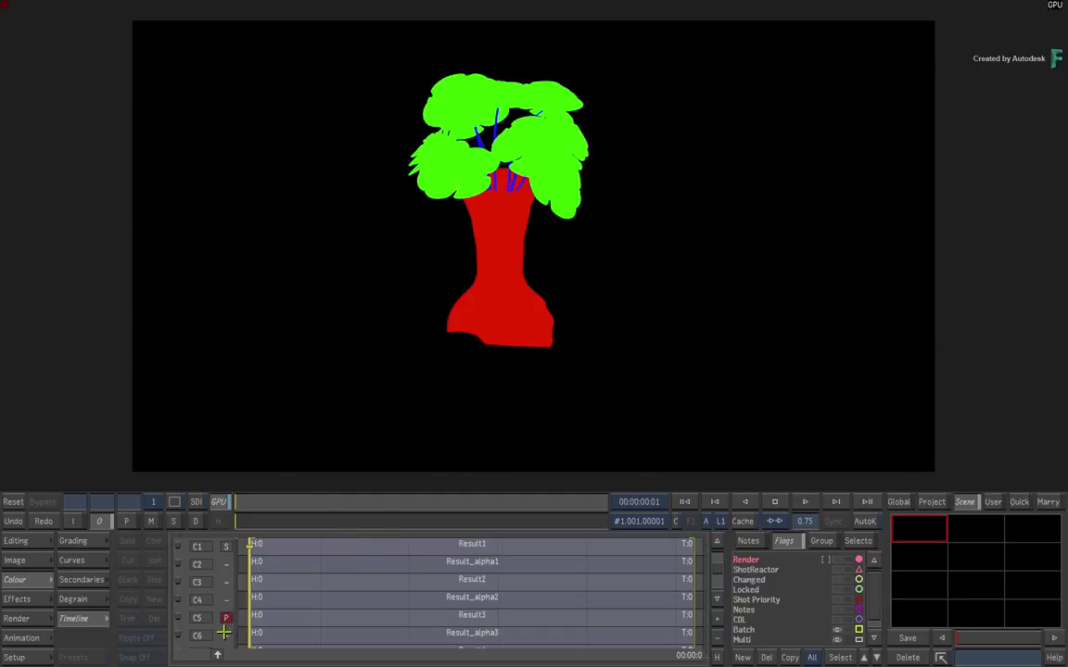
{"action": "left_click", "coordinate": [226, 635]}
{"action": "left_click", "coordinate": [225, 617]}
{"action": "left_click", "coordinate": [225, 600]}
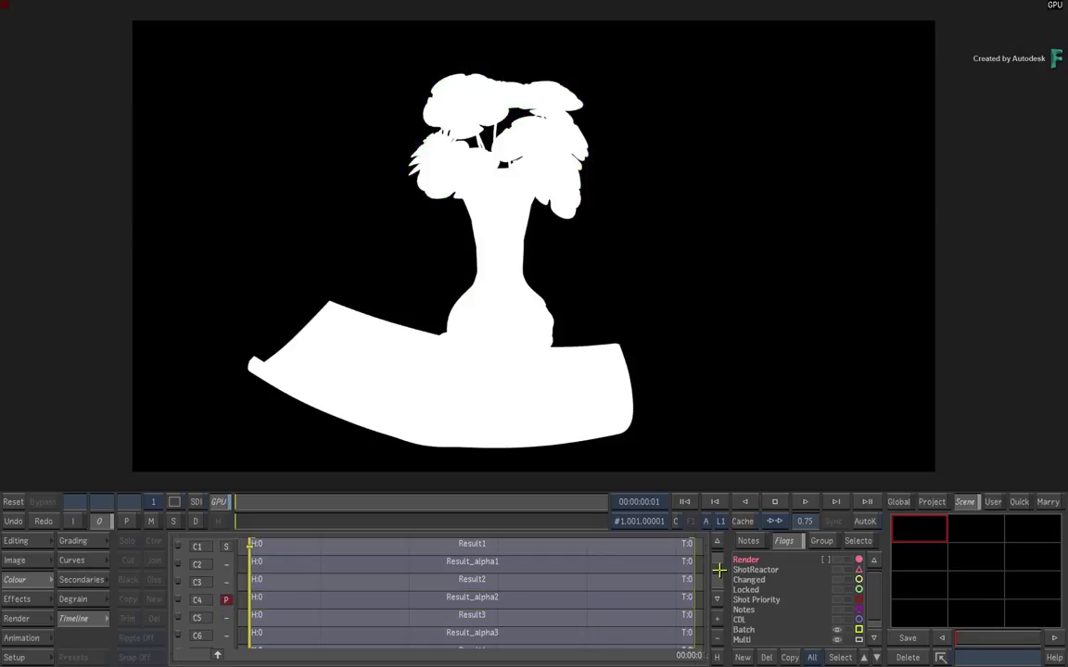
- Make Result3, then Result4, primary to show the blue, green and red bowl-and-fruit matte
{"action": "scroll", "coordinate": [658, 593], "scroll_direction": "down", "scroll_amount": 2}
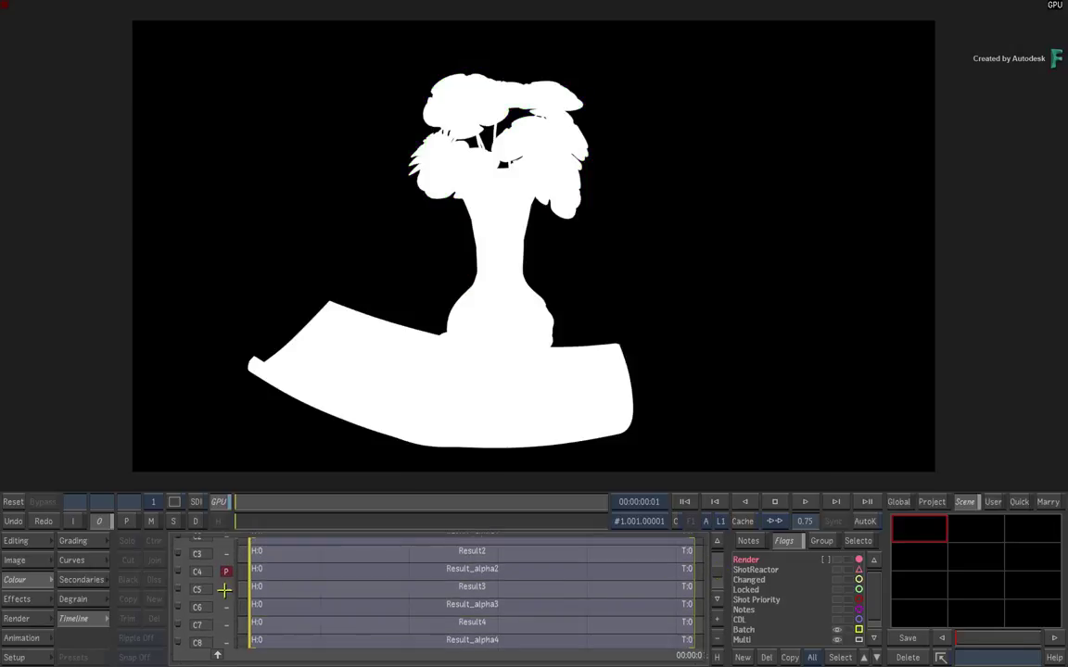
{"action": "left_click", "coordinate": [225, 590]}
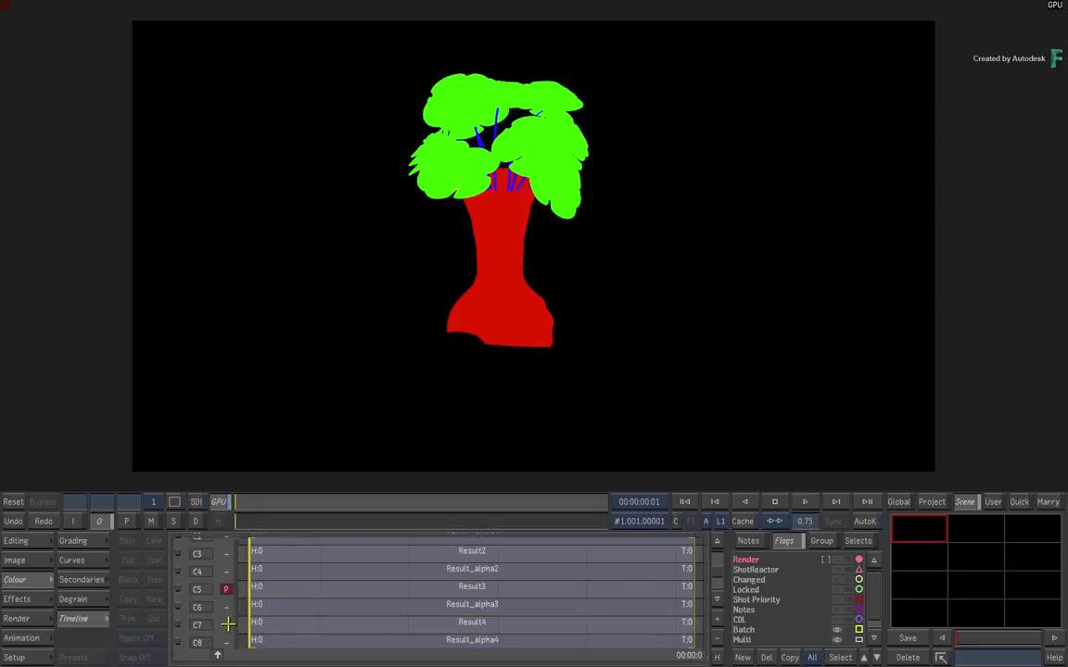
{"action": "left_click", "coordinate": [226, 626]}
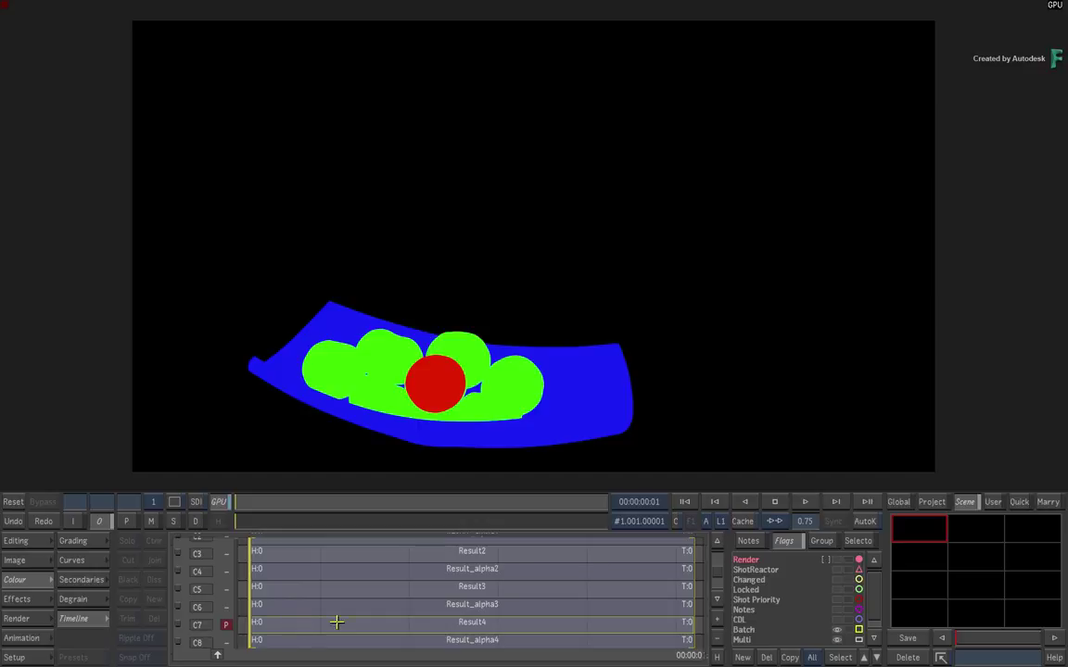
{"action": "scroll", "coordinate": [718, 568], "scroll_direction": "up", "scroll_amount": 1}
{"action": "scroll", "coordinate": [717, 568], "scroll_direction": "up", "scroll_amount": 4}
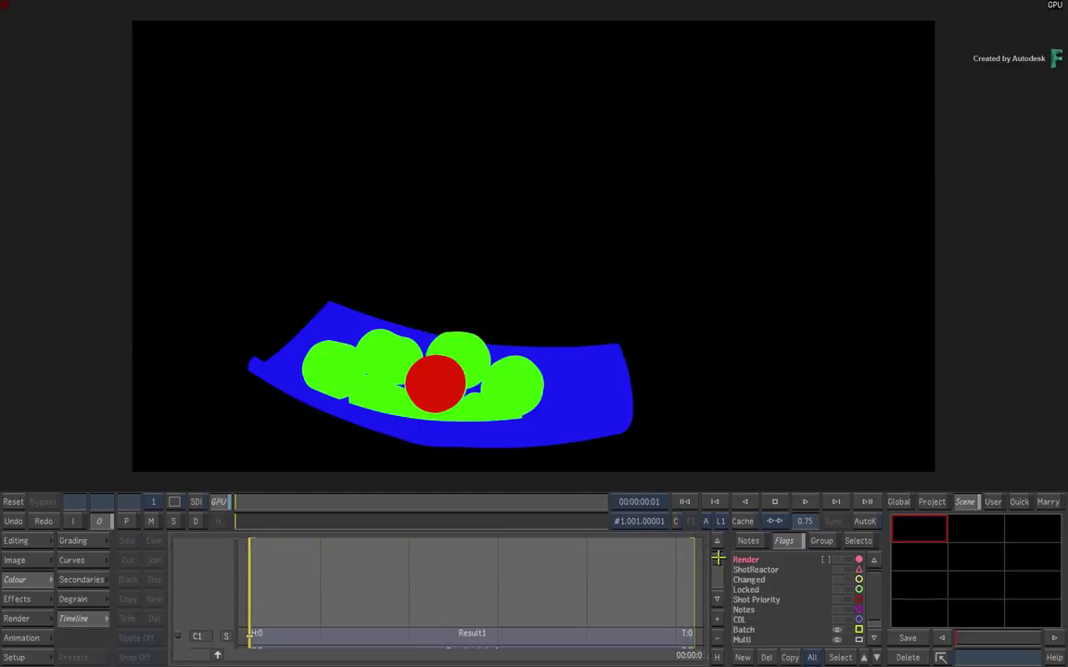
{"action": "scroll", "coordinate": [714, 573], "scroll_direction": "down", "scroll_amount": 4}
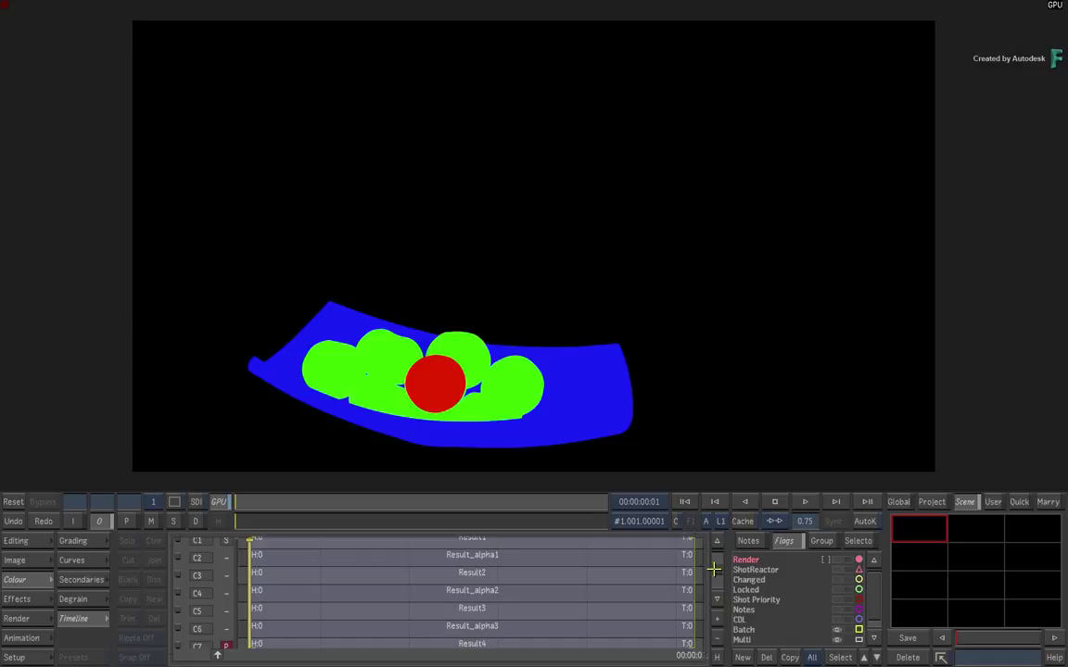
{"action": "scroll", "coordinate": [715, 569], "scroll_direction": "up", "scroll_amount": 1}
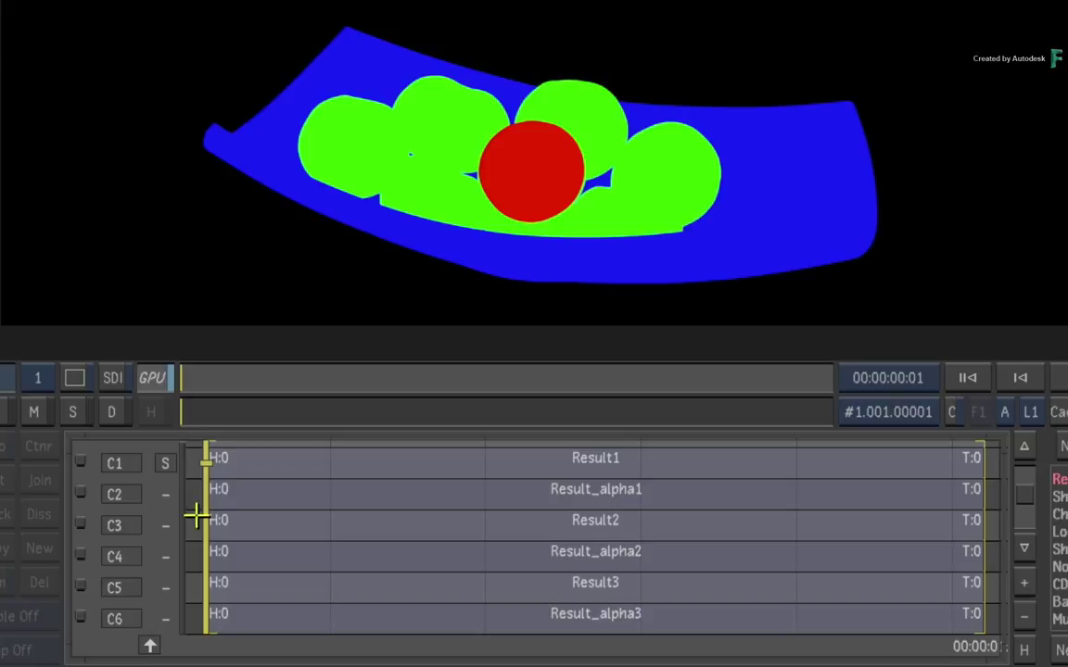
- Make Result1 primary, collapse the channels into the Multi track, and return to Grading
{"action": "left_click", "coordinate": [166, 463]}
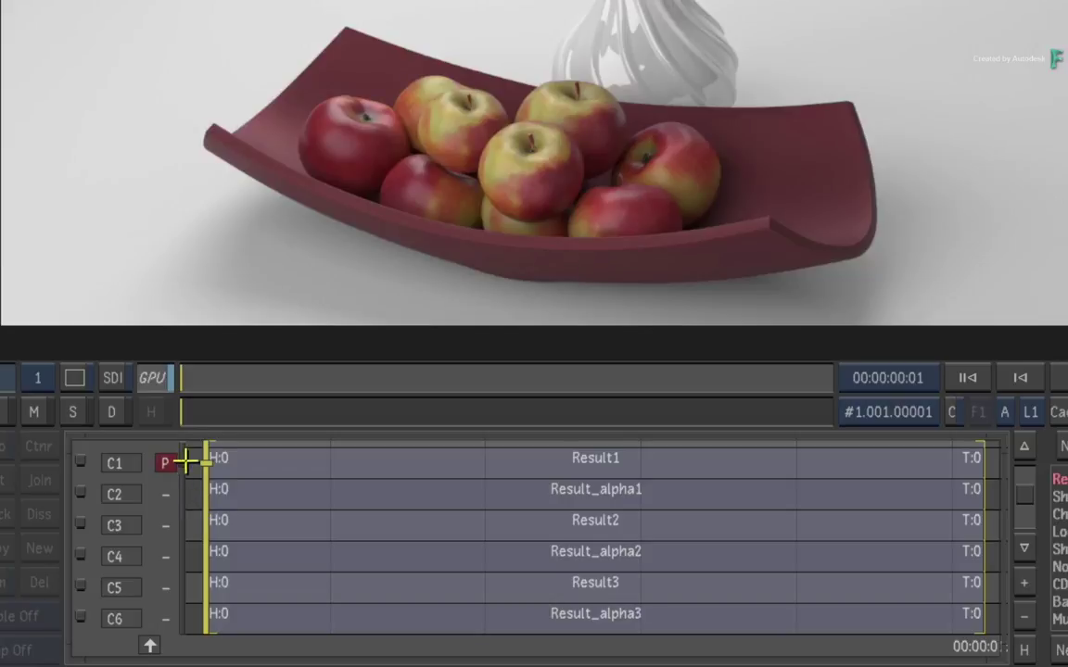
{"action": "left_click", "coordinate": [245, 458]}
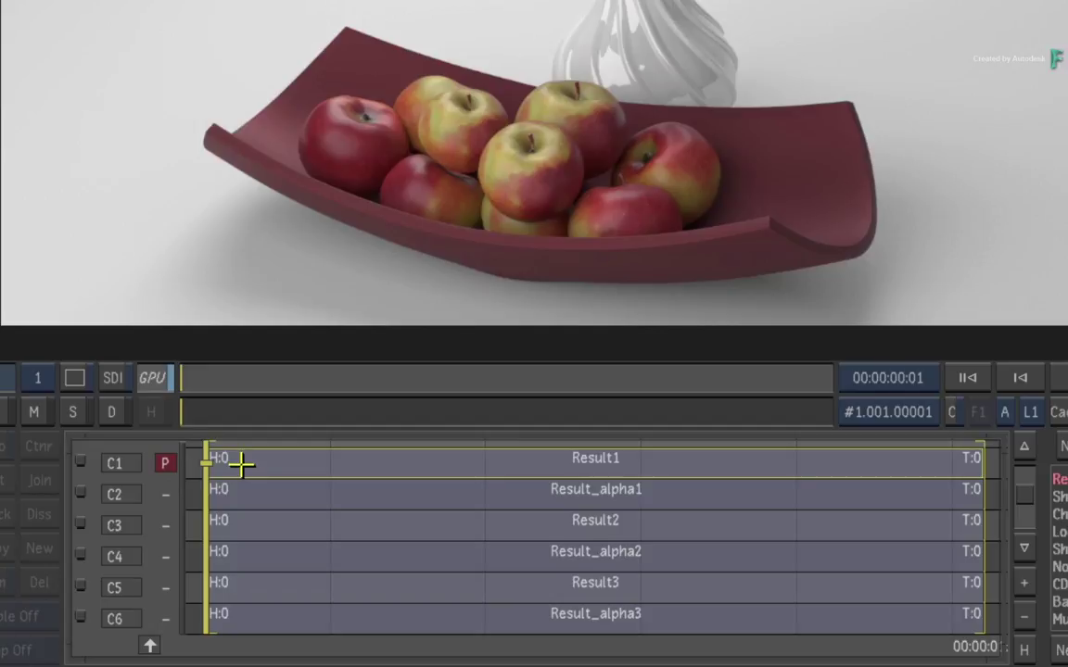
{"action": "left_click", "coordinate": [151, 642]}
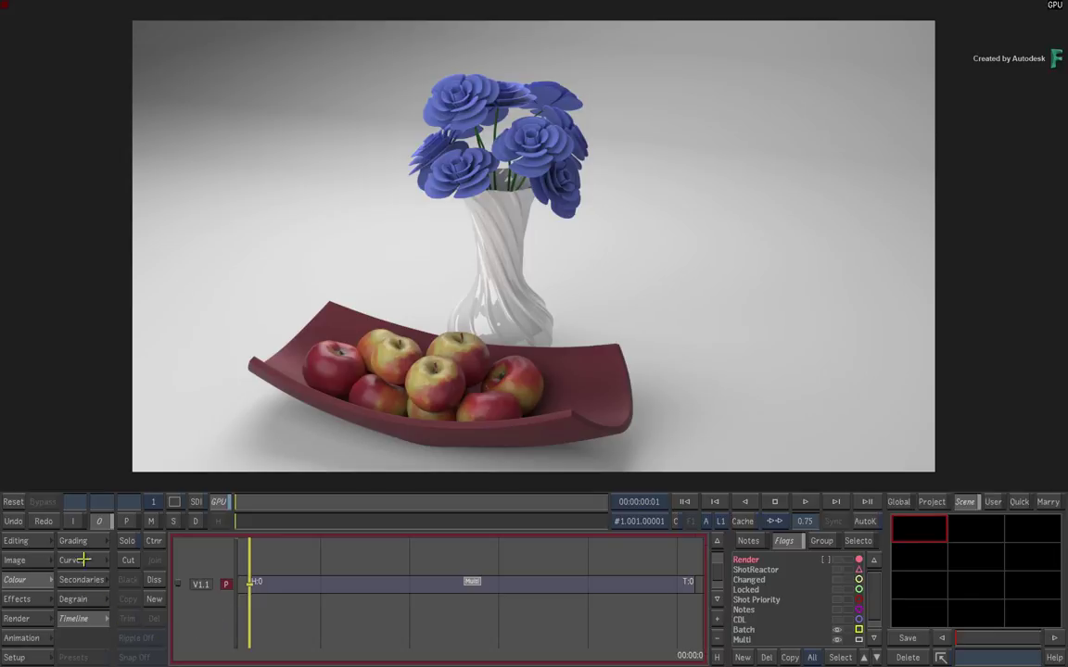
{"action": "left_click", "coordinate": [79, 542]}
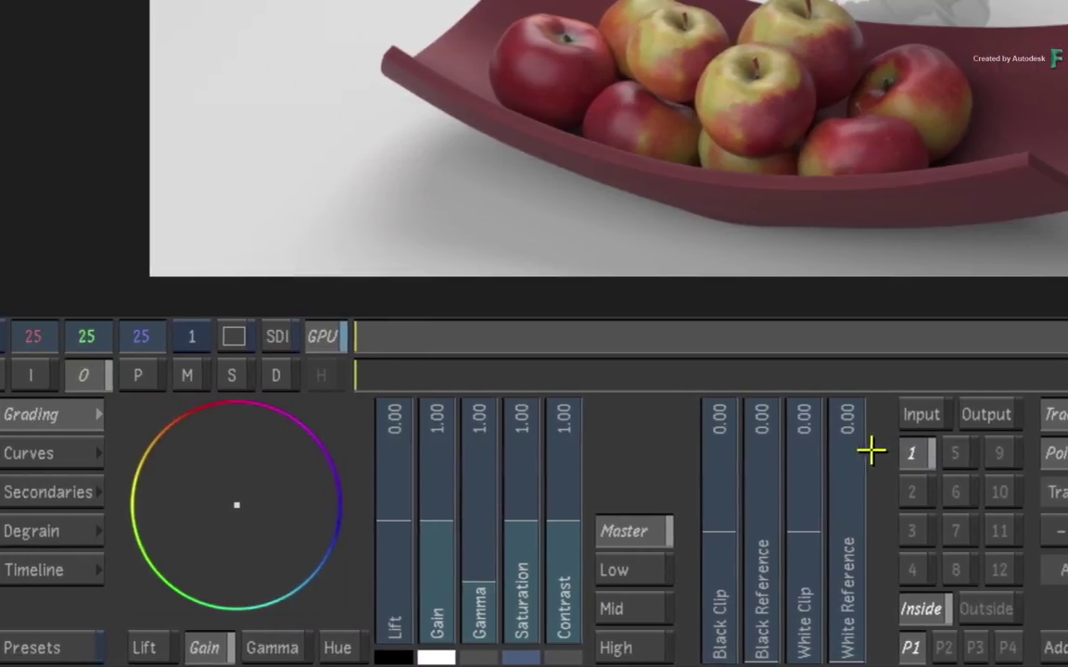
- Set secondary 1's matte source to channel C4 and switch the viewer to matte view
{"action": "left_click", "coordinate": [37, 492]}
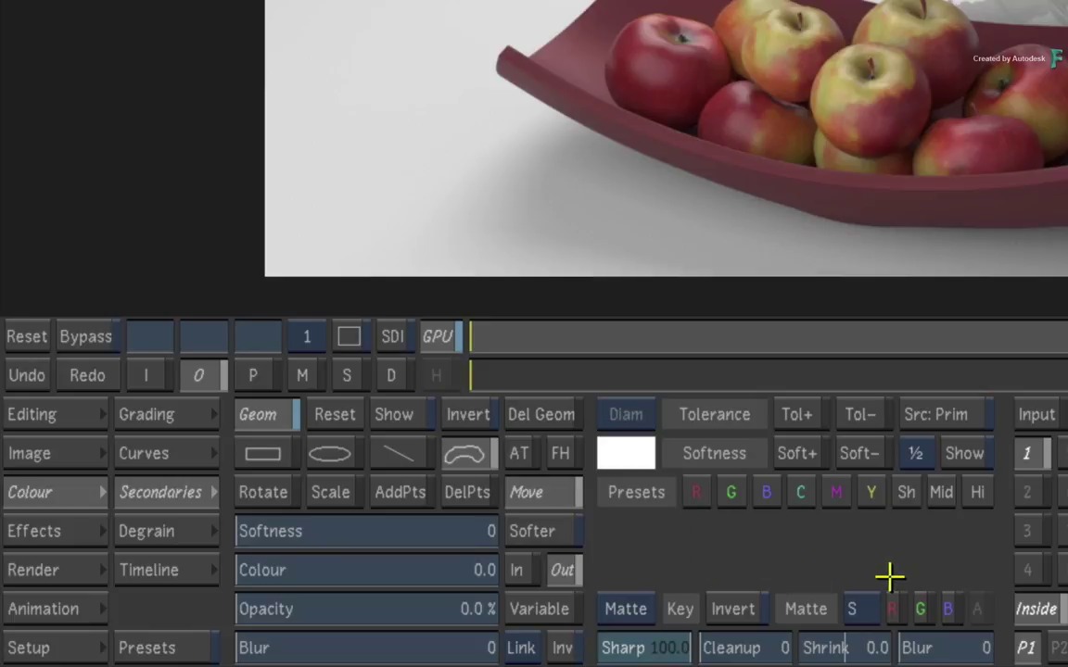
{"action": "left_click", "coordinate": [863, 603]}
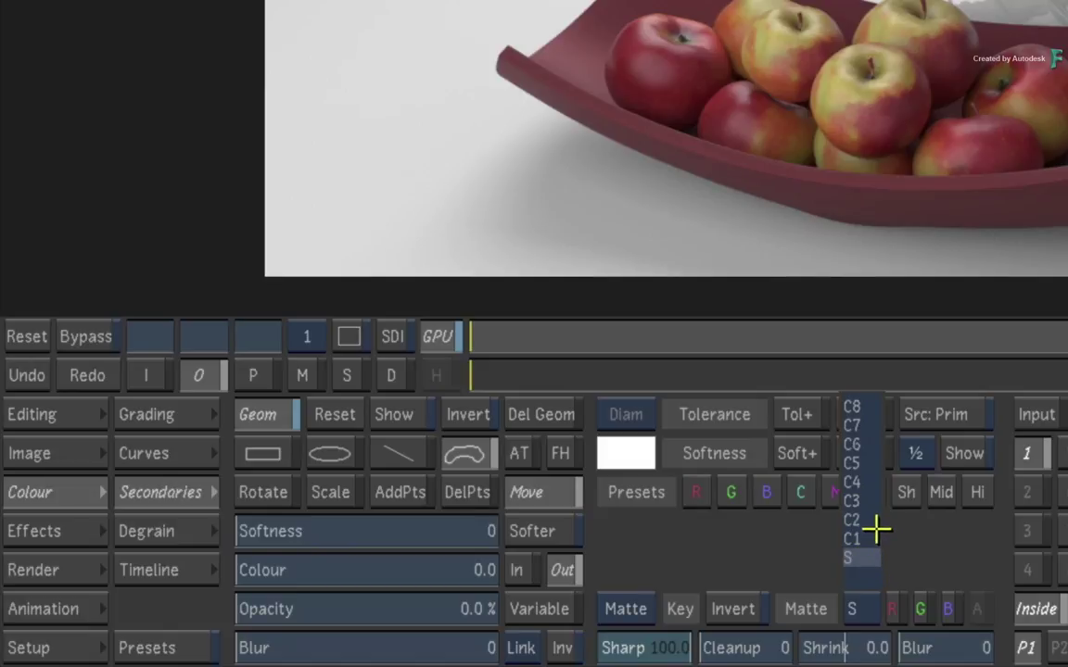
{"action": "left_click", "coordinate": [878, 482]}
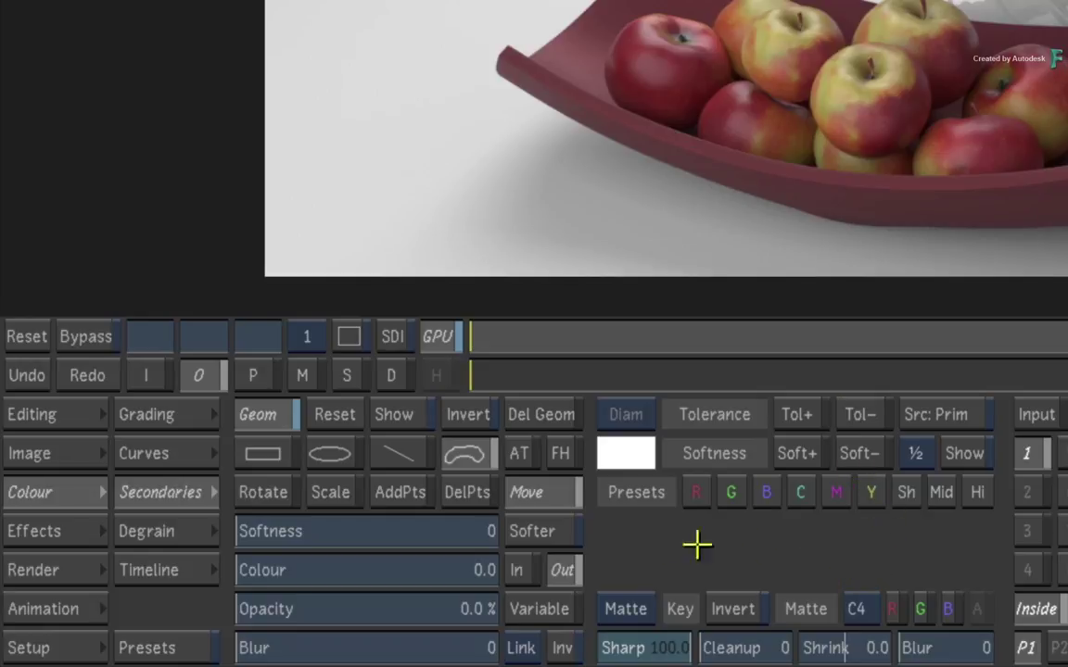
{"action": "left_click", "coordinate": [303, 376]}
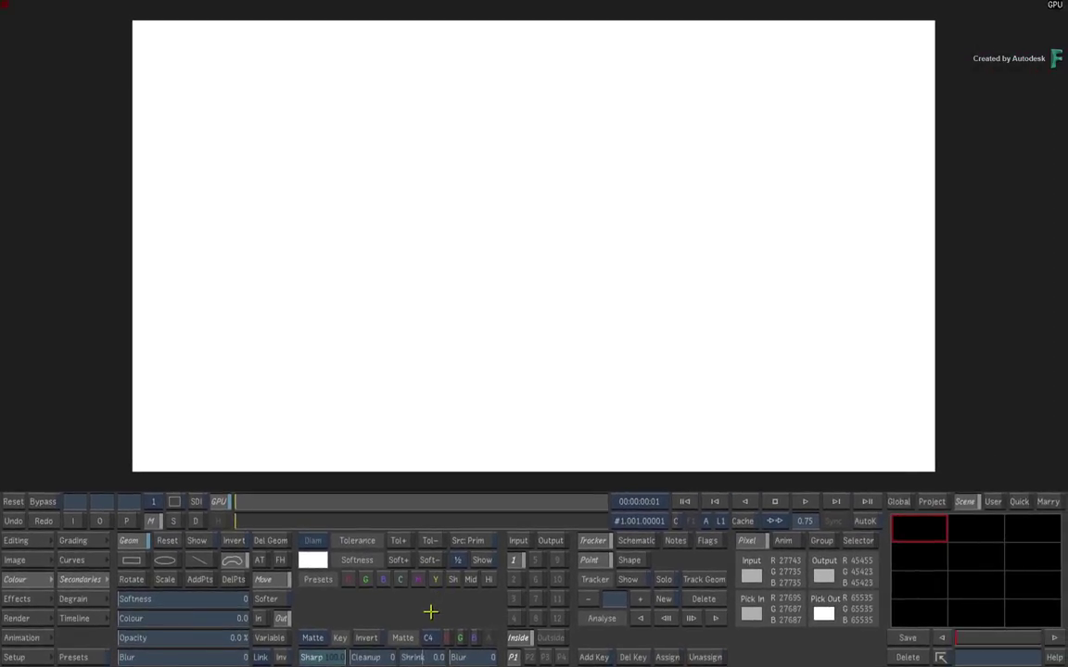
- Compare C4's R, G and B components, keep red, and set the correction to Outside
{"action": "left_click", "coordinate": [452, 634]}
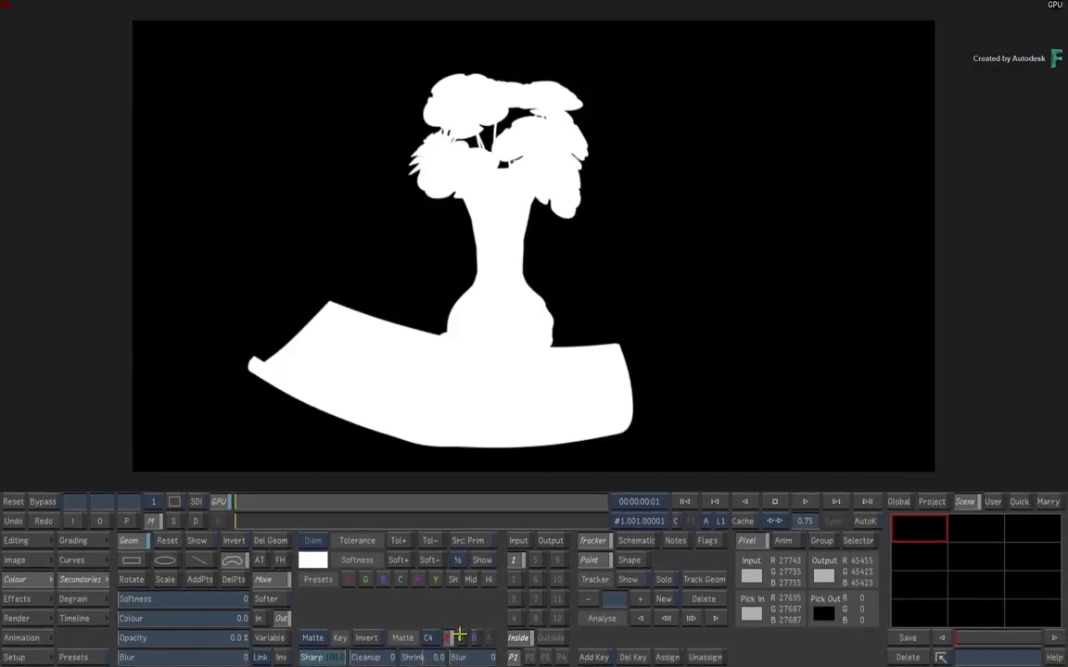
{"action": "left_click", "coordinate": [462, 636]}
{"action": "left_click", "coordinate": [475, 636]}
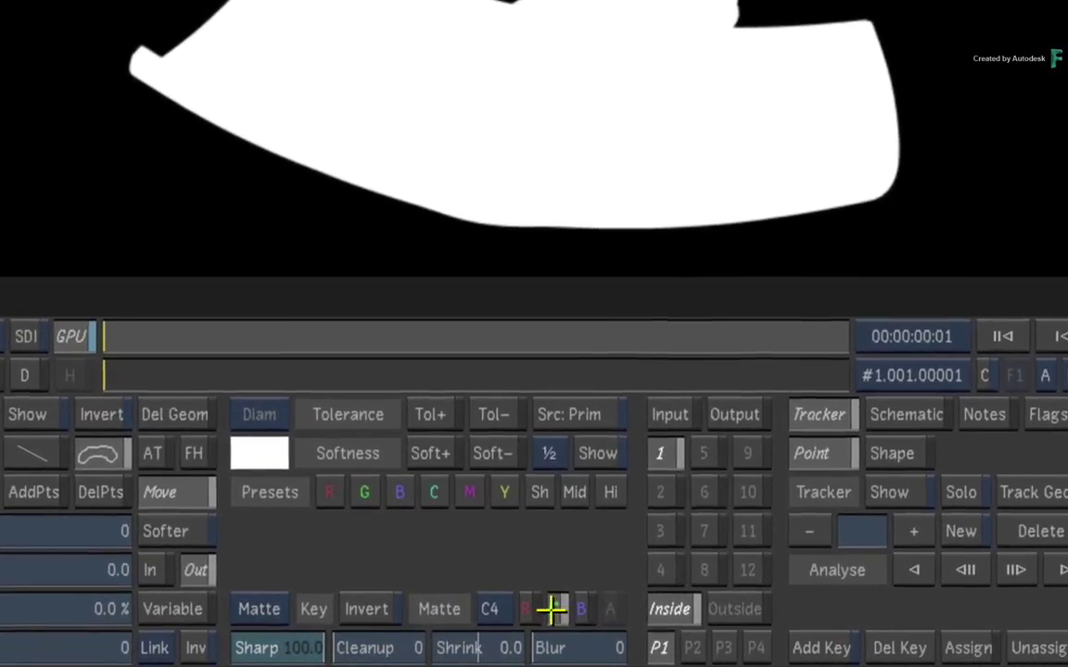
{"action": "left_click", "coordinate": [460, 638]}
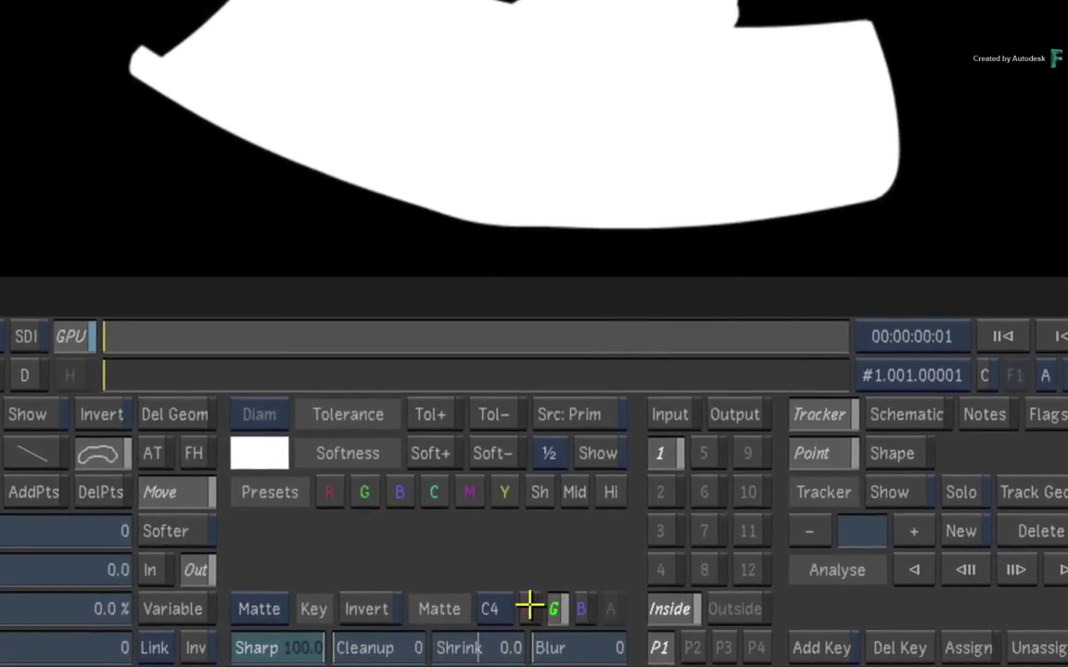
{"action": "left_click", "coordinate": [565, 609]}
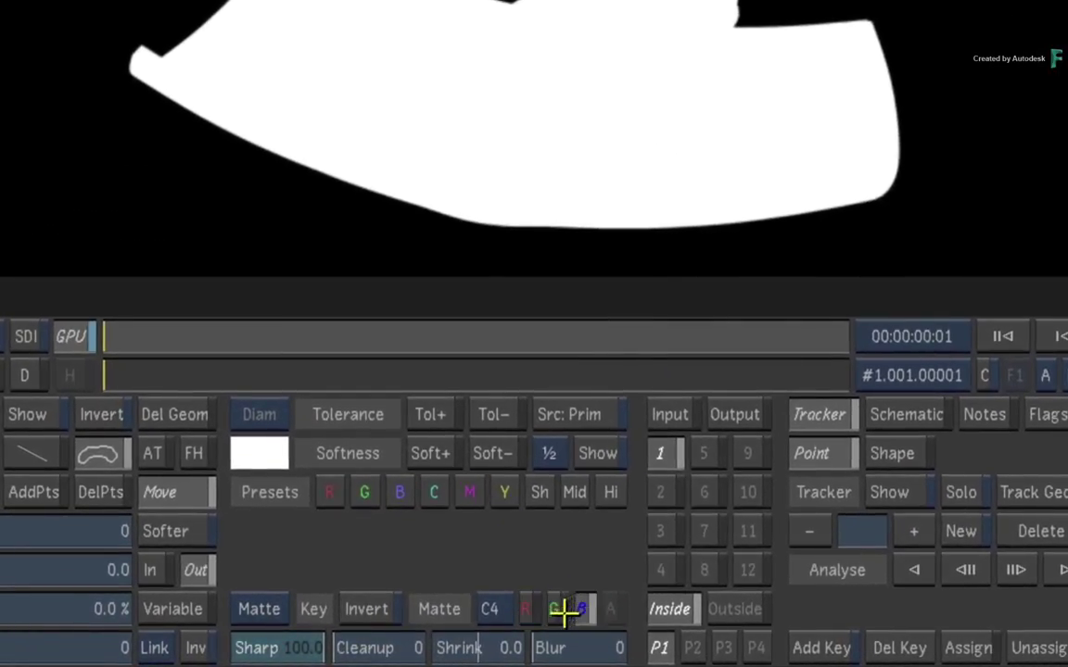
{"action": "left_click", "coordinate": [526, 609]}
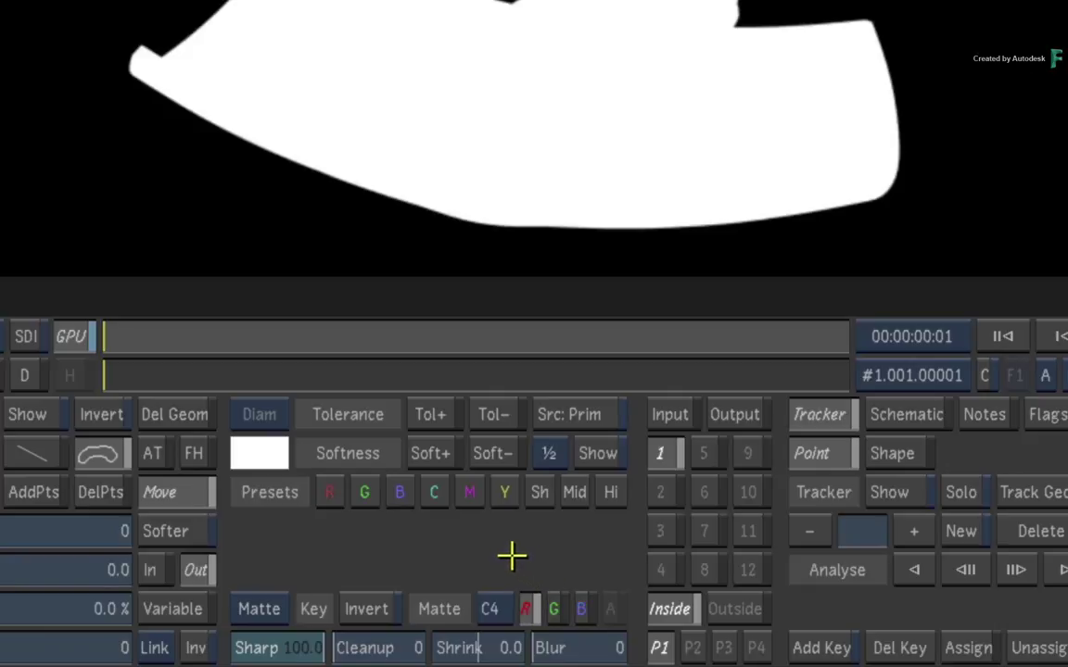
{"action": "left_click", "coordinate": [735, 610]}
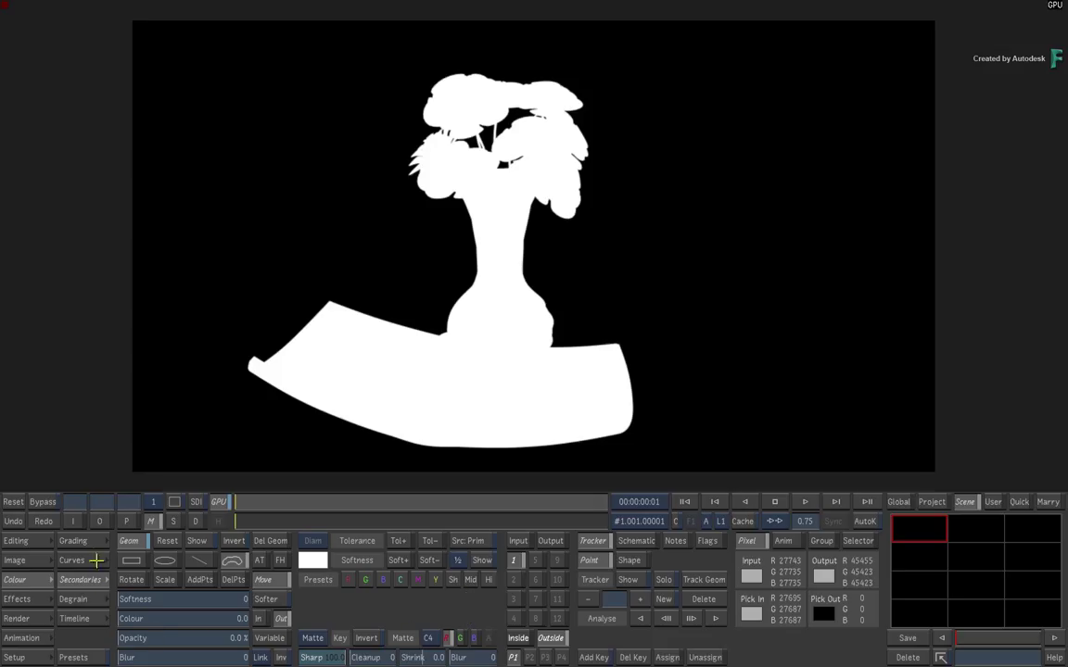
- Return to output view and drag the Gain wheel toward blue, to 0.76
{"action": "left_click", "coordinate": [100, 521]}
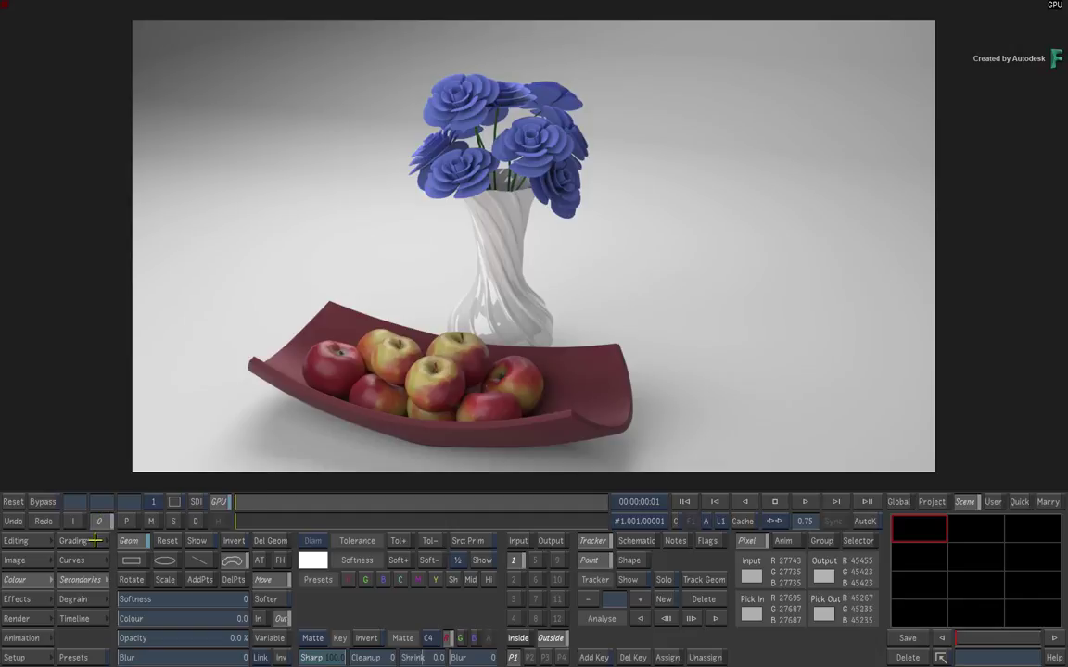
{"action": "left_click", "coordinate": [97, 543]}
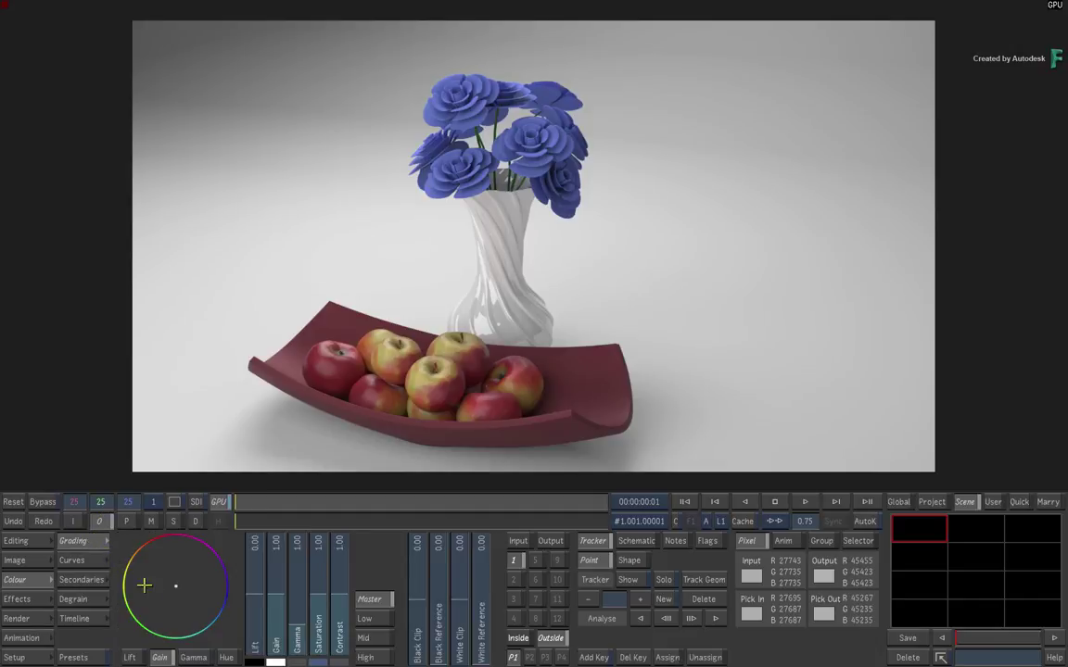
{"action": "left_click_drag", "start_coordinate": [178, 587], "coordinate": [282, 609]}
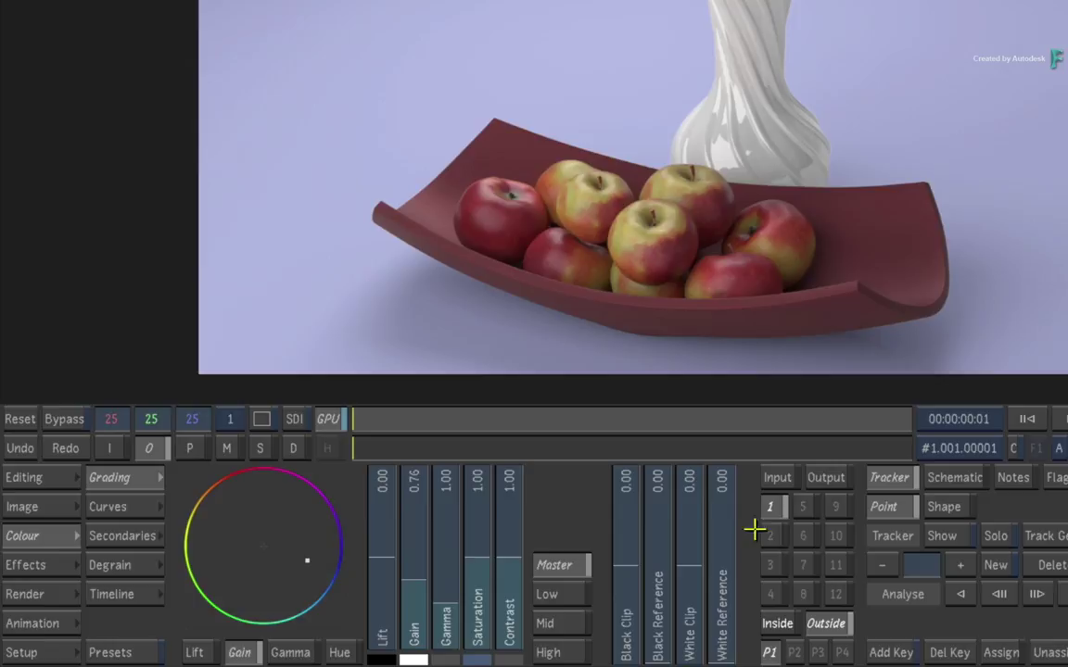
- Start grade point 2 applied Inside, view the matte and pick C5 as its source
{"action": "left_click", "coordinate": [770, 536]}
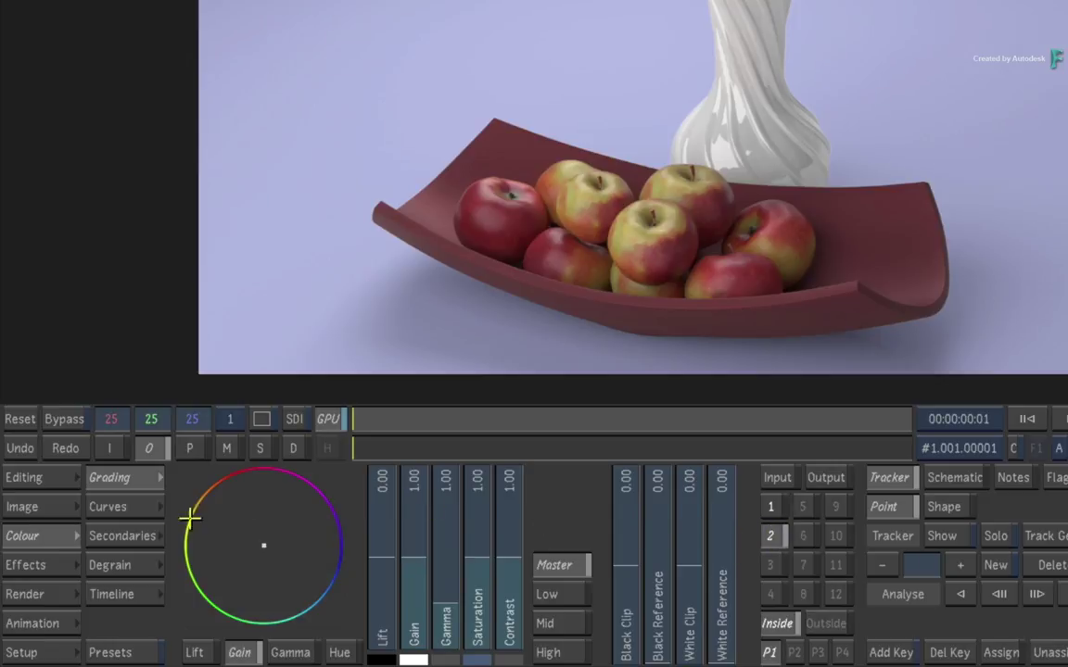
{"action": "left_click", "coordinate": [141, 535]}
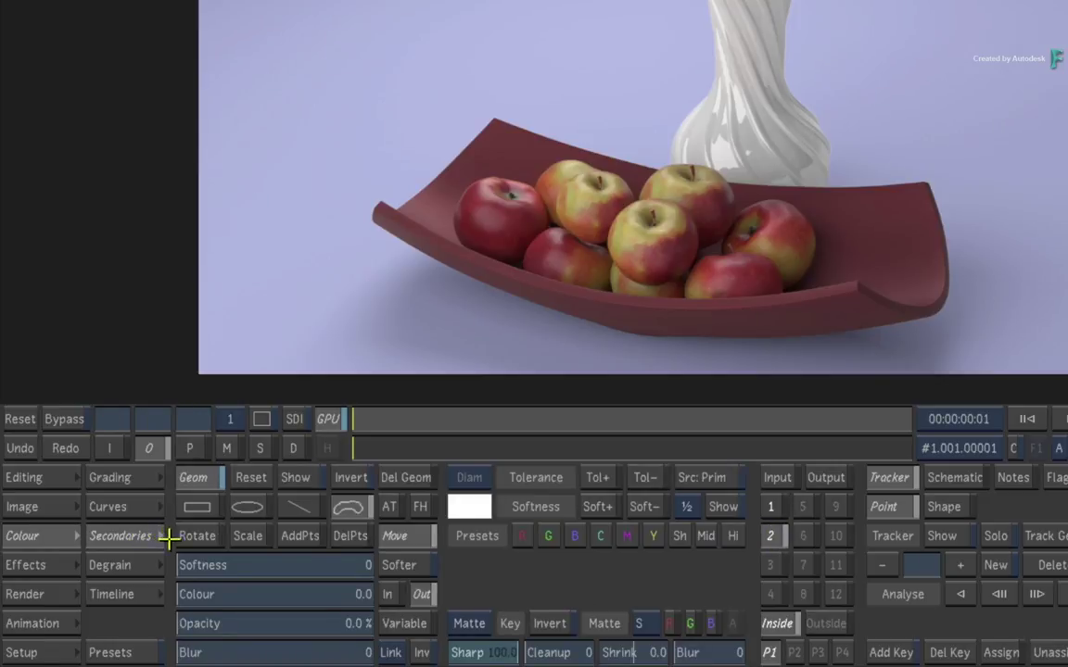
{"action": "left_click", "coordinate": [226, 449]}
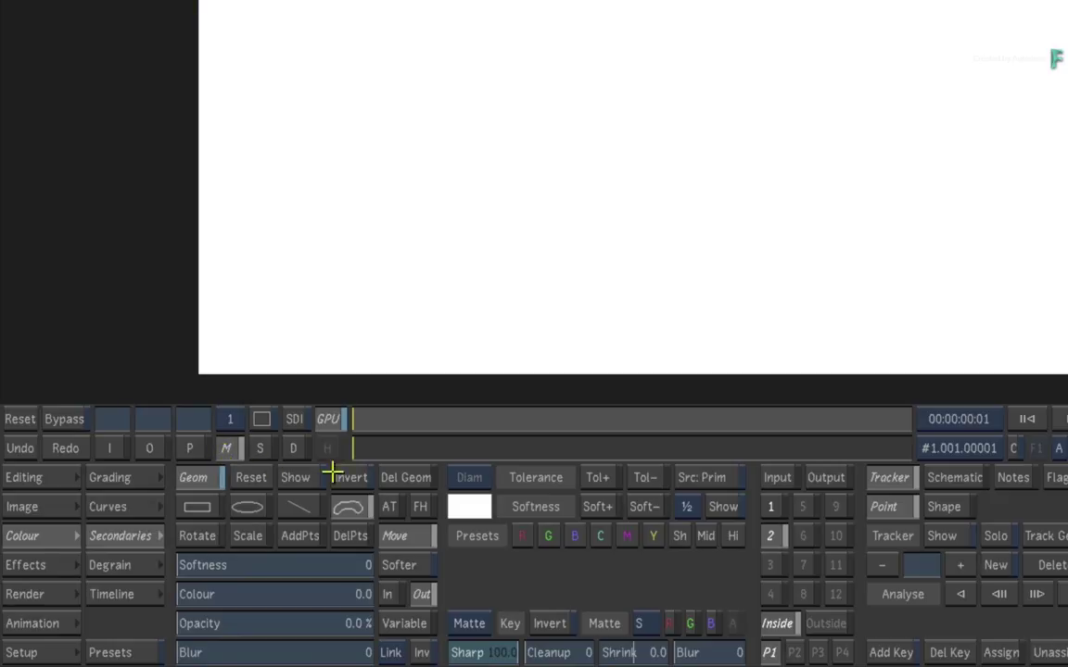
{"action": "left_click_drag", "start_coordinate": [639, 619], "coordinate": [644, 513]}
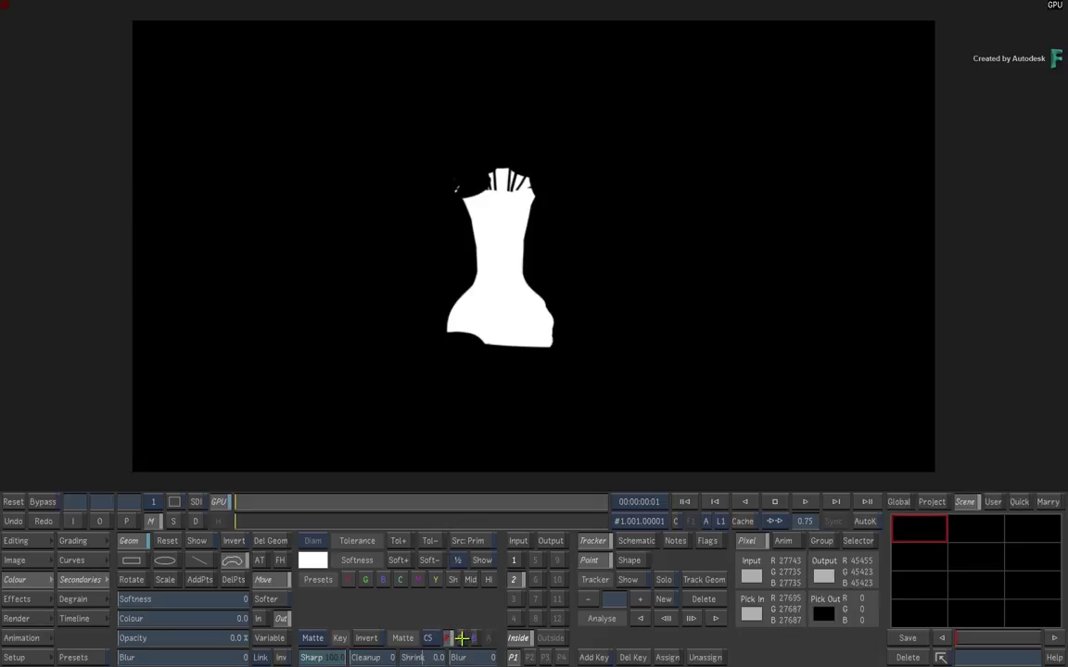
- Compare C5's R, G and B components and settle on green, isolating the flower heads
{"action": "left_click", "coordinate": [463, 638]}
{"action": "left_click", "coordinate": [475, 638]}
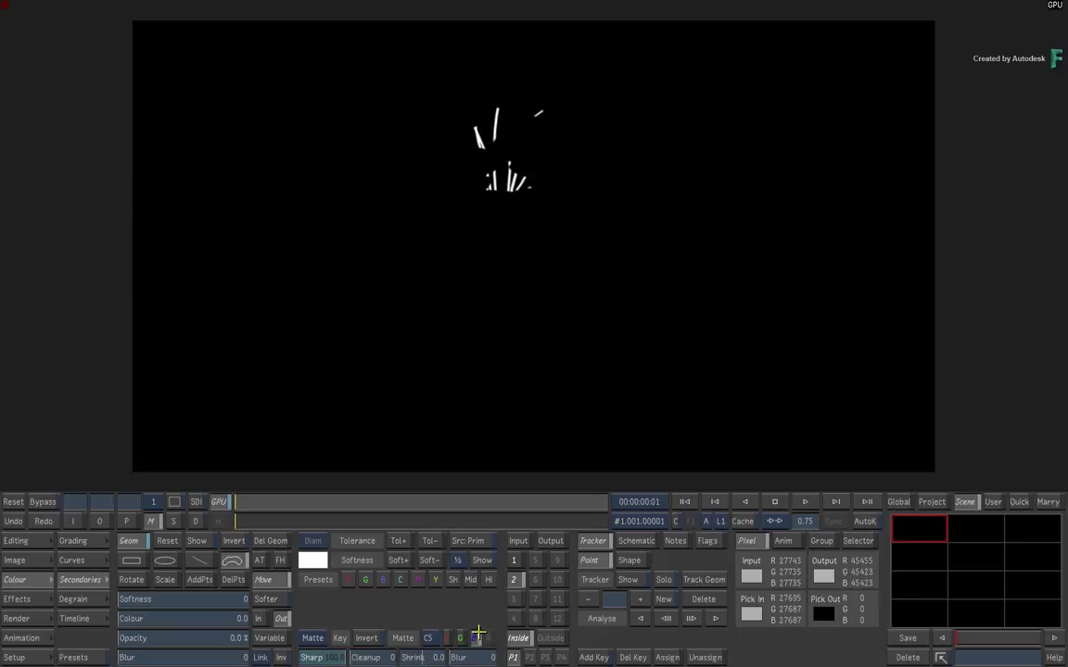
{"action": "left_click", "coordinate": [462, 638]}
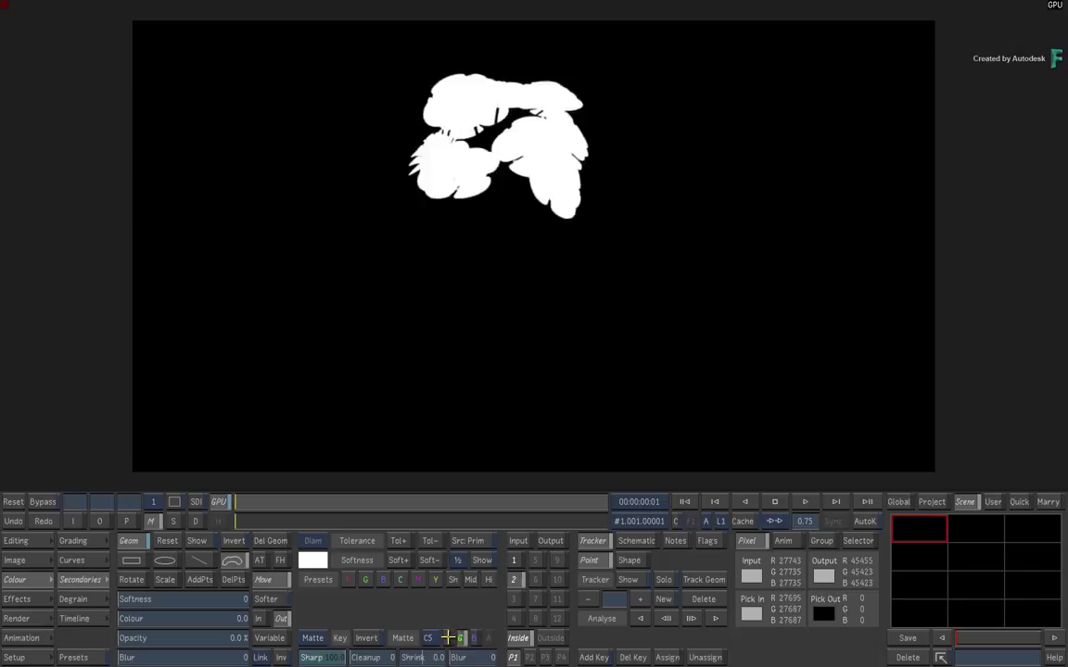
{"action": "left_click", "coordinate": [454, 638]}
{"action": "left_click", "coordinate": [474, 637]}
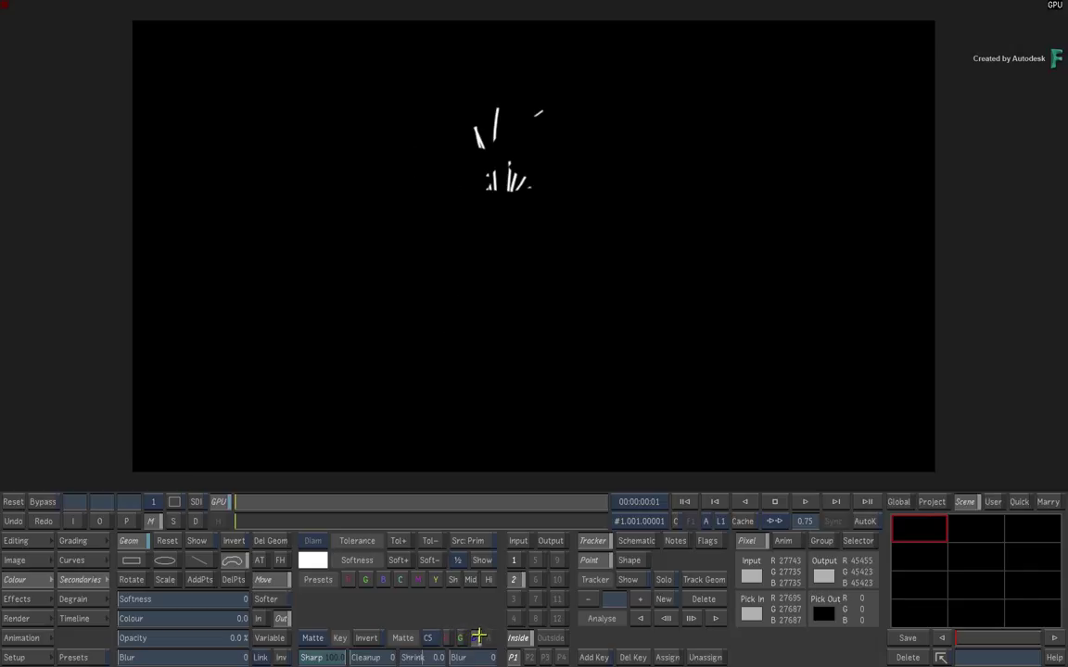
{"action": "left_click", "coordinate": [461, 638]}
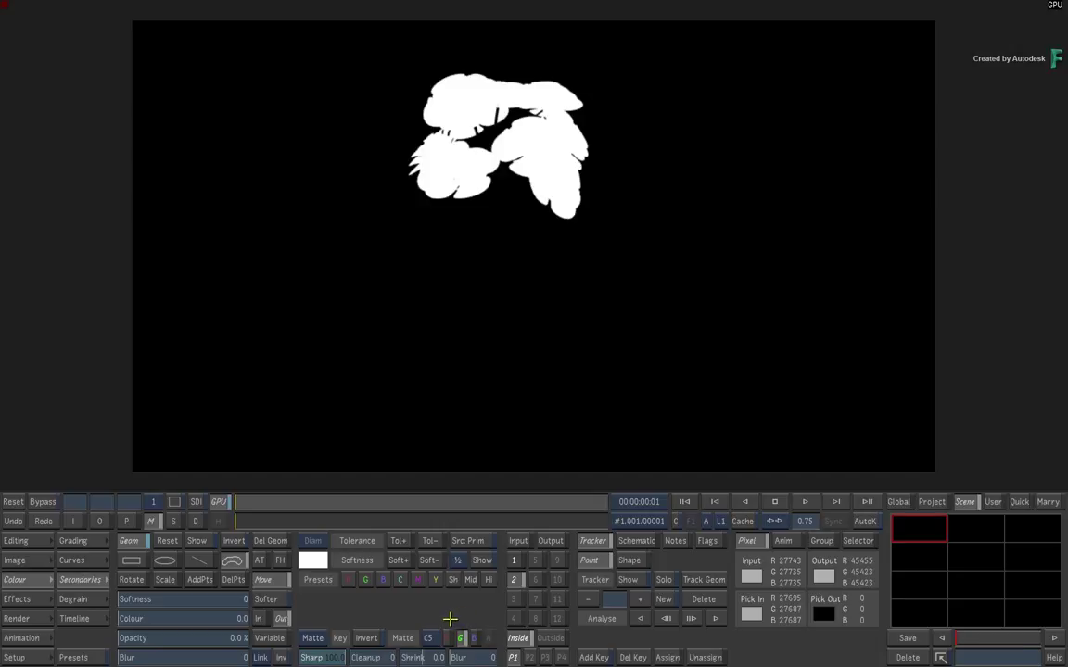
- Rotate the flowers' hue from blue through teal to lime green in the full-colour view
{"action": "left_click", "coordinate": [100, 522]}
{"action": "left_click", "coordinate": [97, 547]}
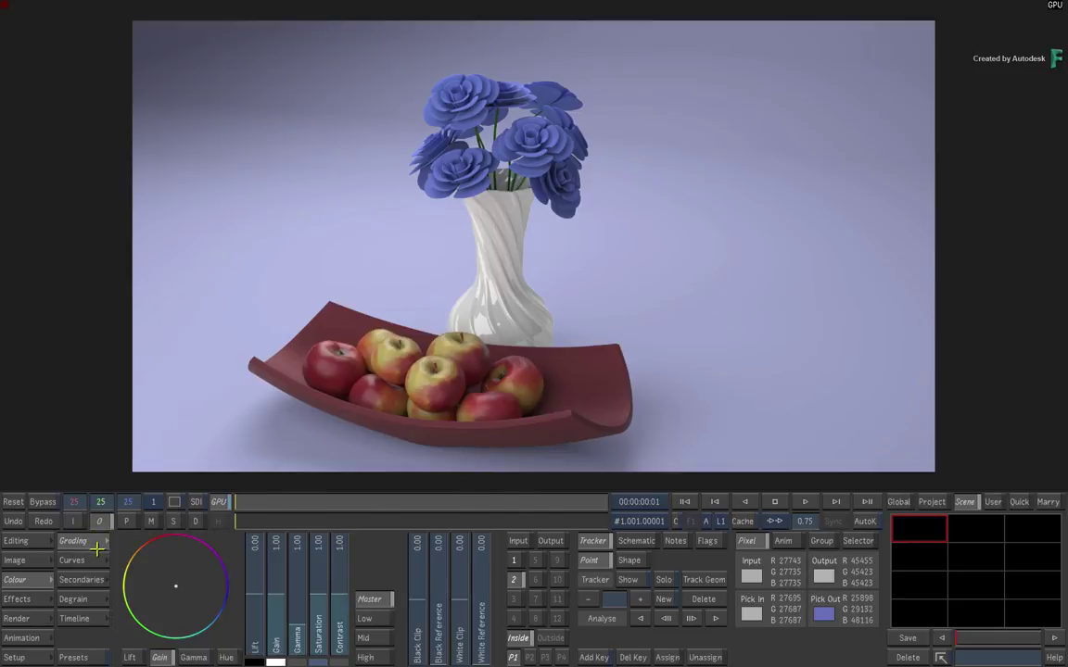
{"action": "left_click", "coordinate": [230, 658]}
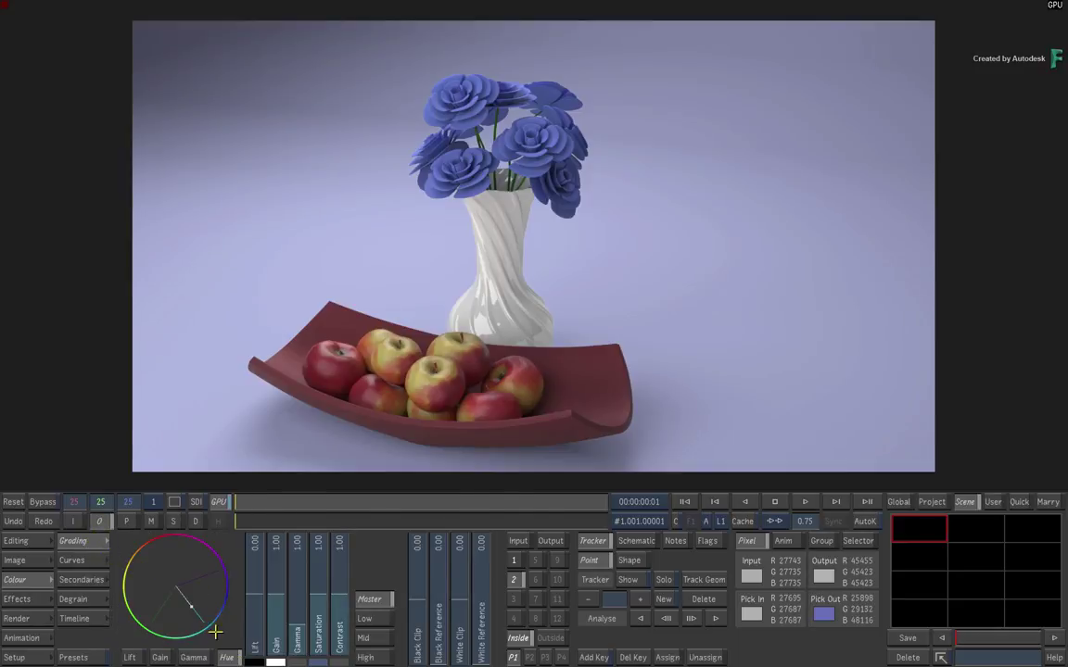
{"action": "left_click_drag", "start_coordinate": [191, 607], "coordinate": [161, 608]}
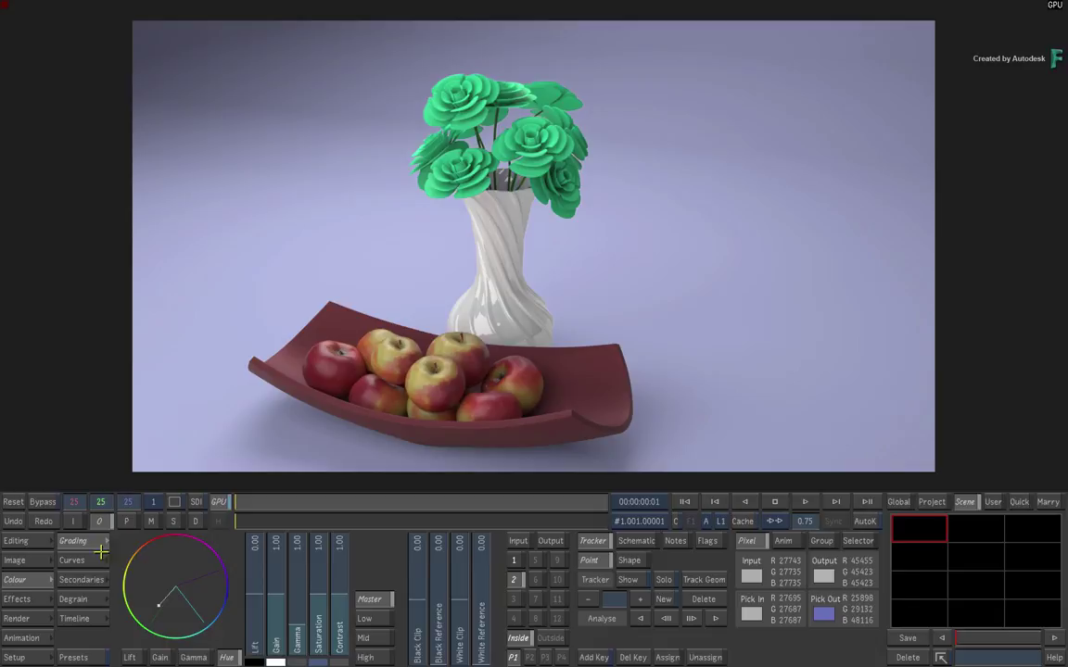
{"action": "left_click_drag", "start_coordinate": [112, 513], "coordinate": [29, 572]}
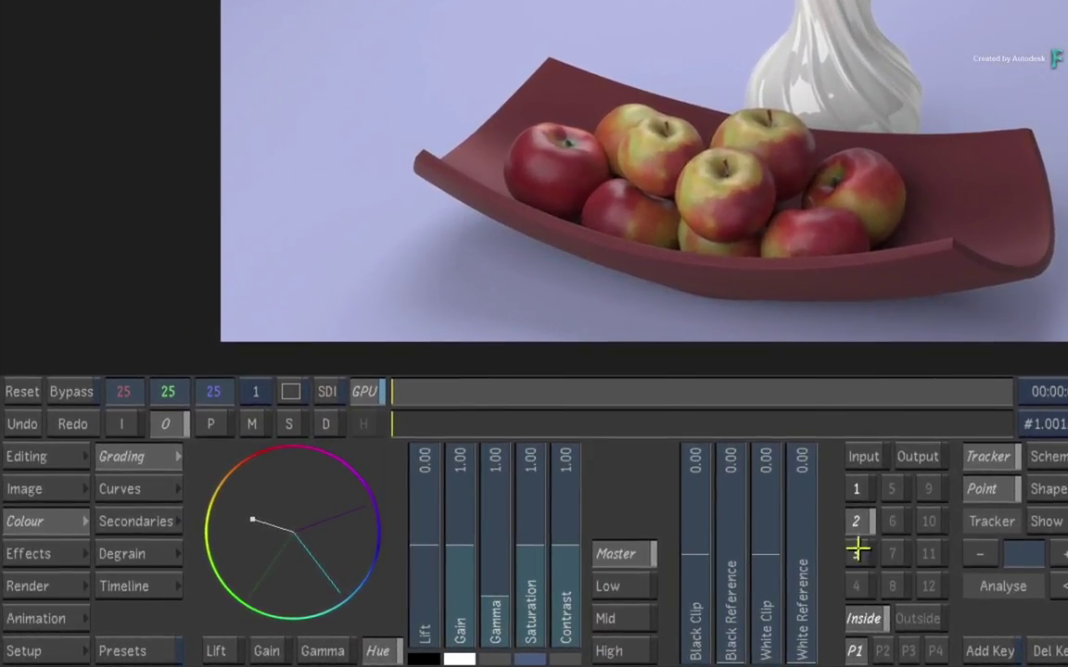
- Start grade point 3 and take its secondary matte from C7, shown in matte view
{"action": "left_click", "coordinate": [857, 552]}
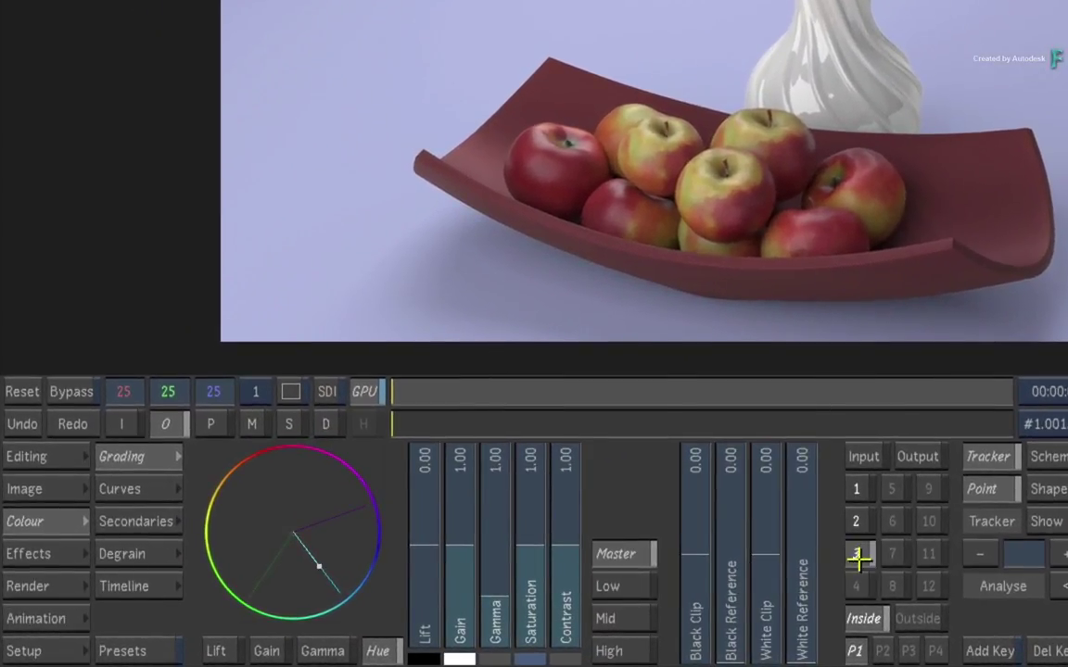
{"action": "left_click", "coordinate": [153, 521]}
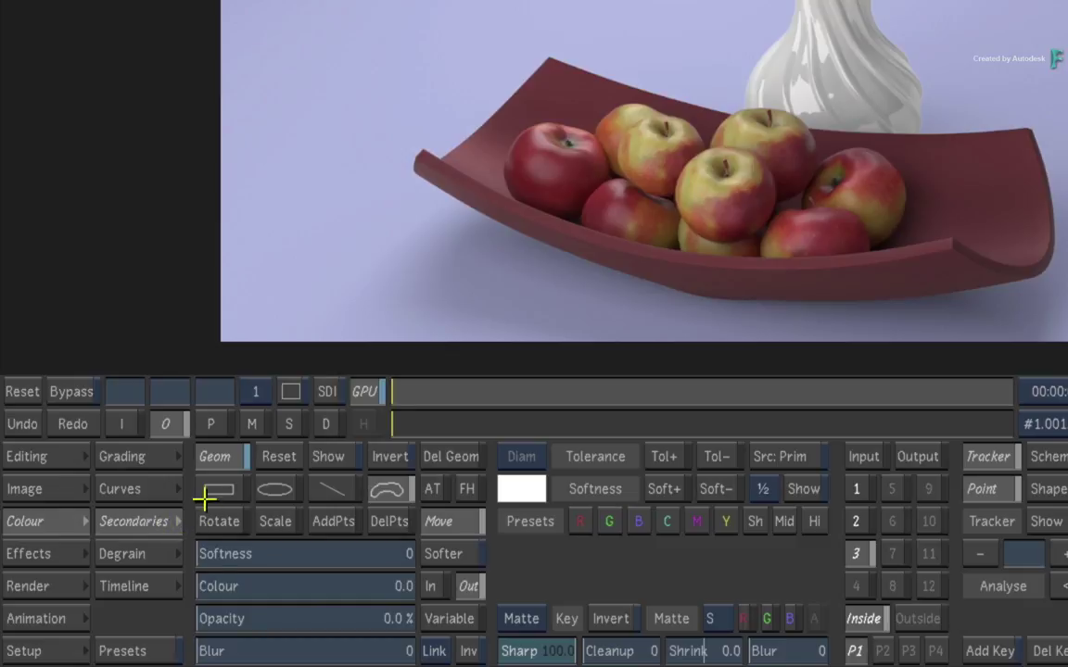
{"action": "left_click", "coordinate": [252, 423]}
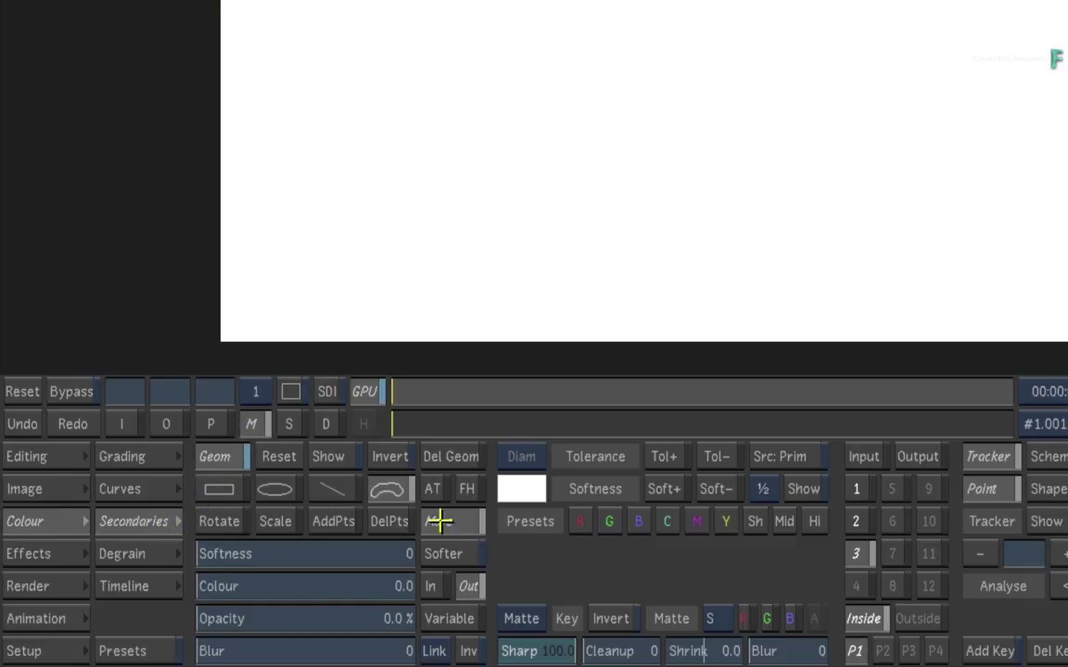
{"action": "left_click", "coordinate": [711, 618]}
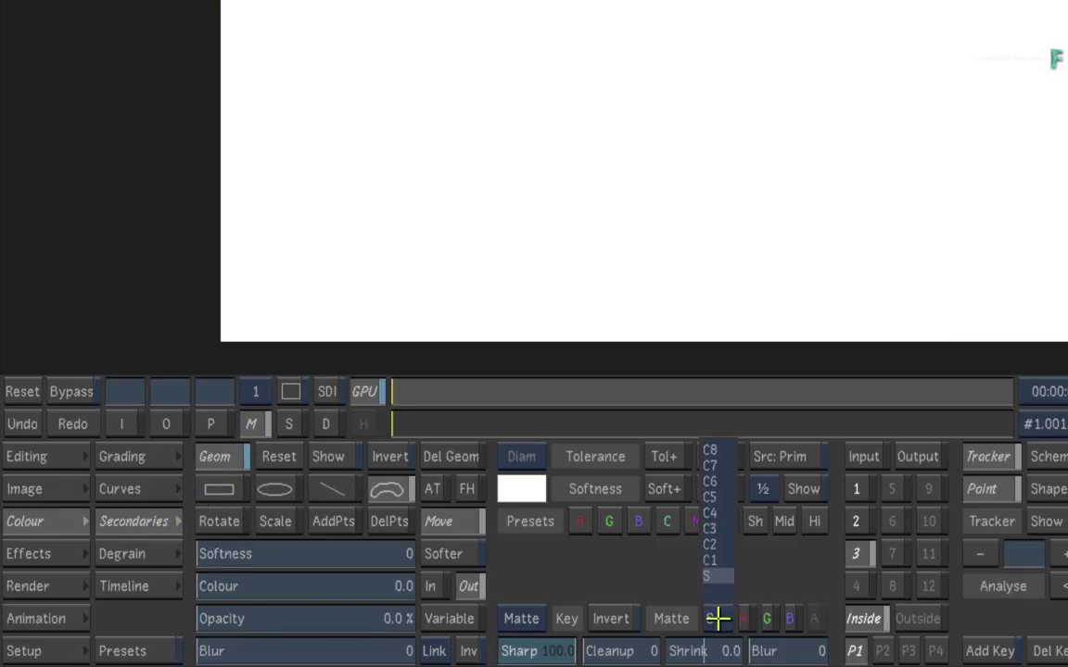
{"action": "left_click", "coordinate": [711, 466]}
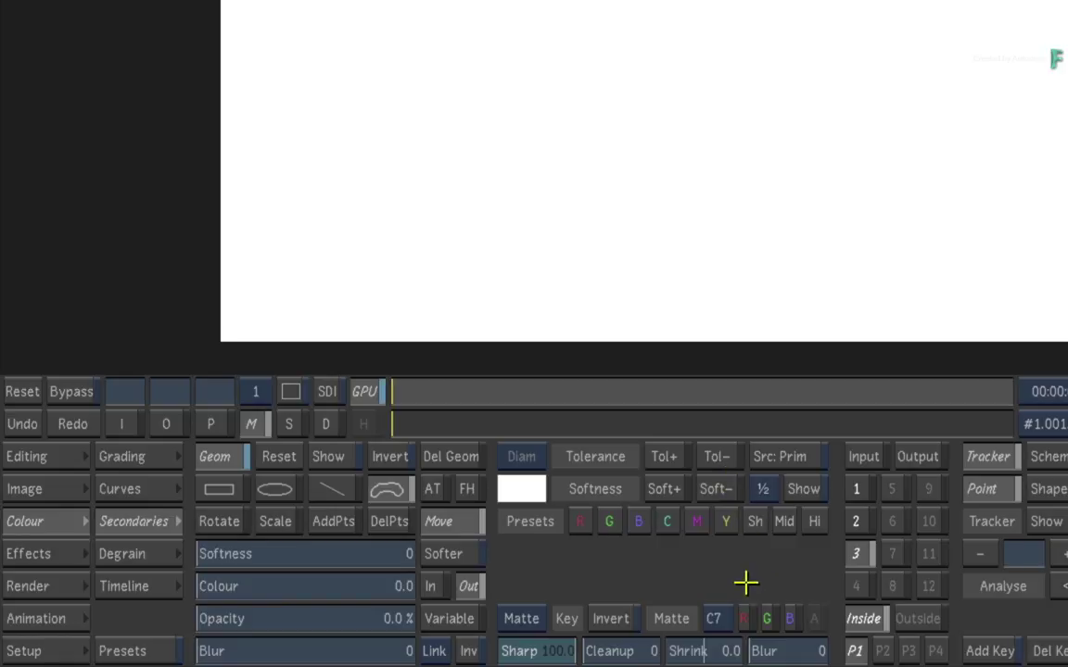
- Compare C7's R, G and B components, keep red for the single apple, and return to output grading
{"action": "left_click", "coordinate": [745, 618]}
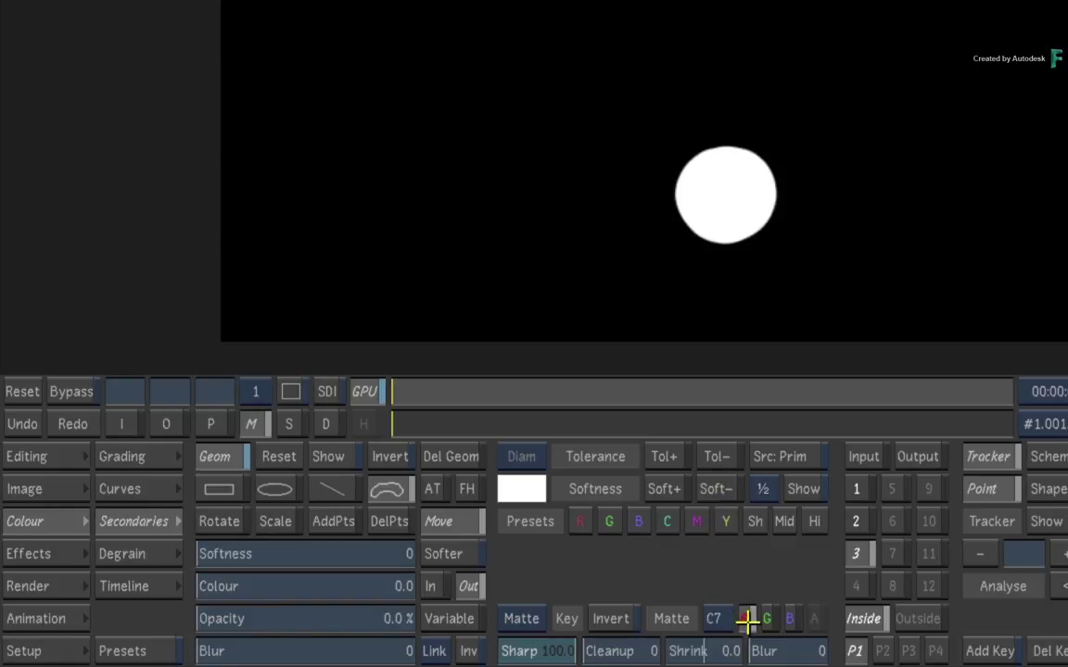
{"action": "left_click", "coordinate": [767, 617]}
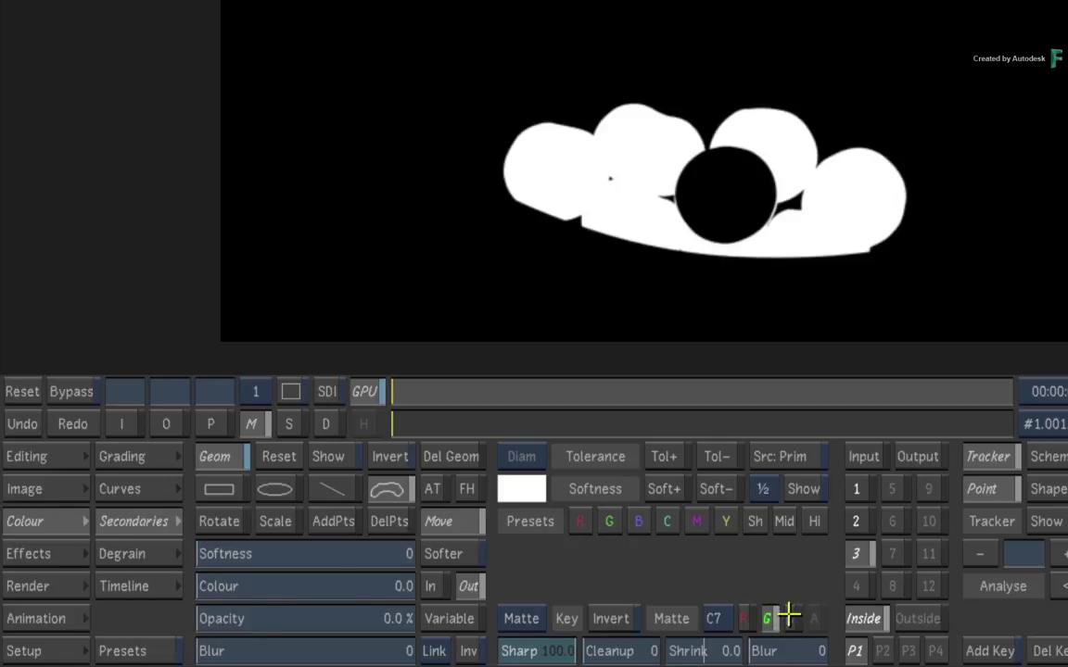
{"action": "left_click", "coordinate": [789, 617]}
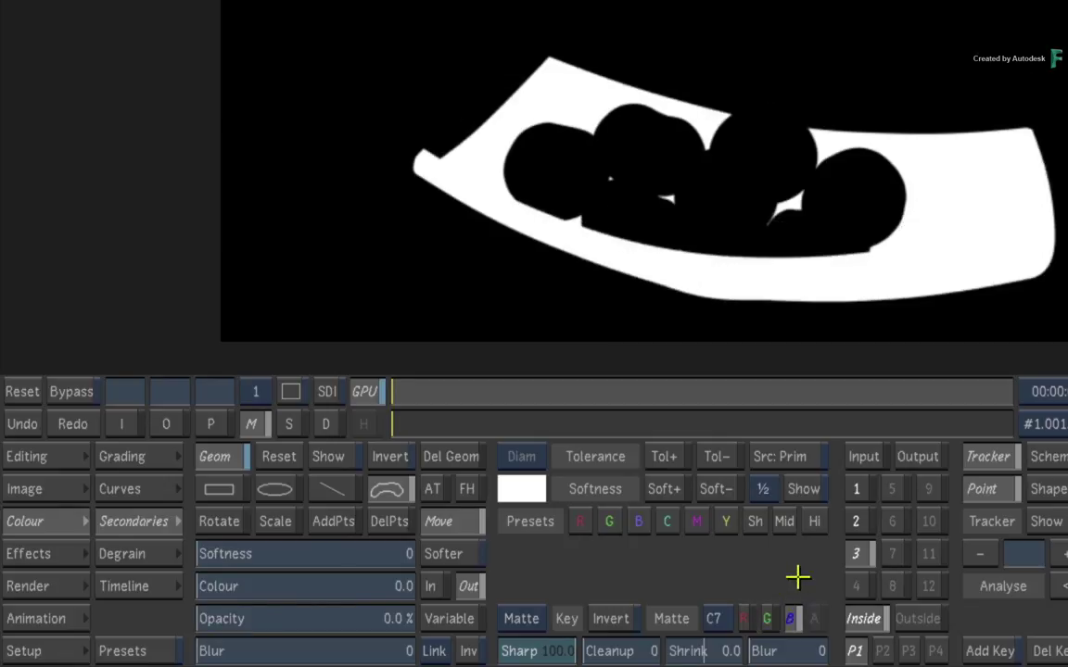
{"action": "left_click", "coordinate": [745, 618]}
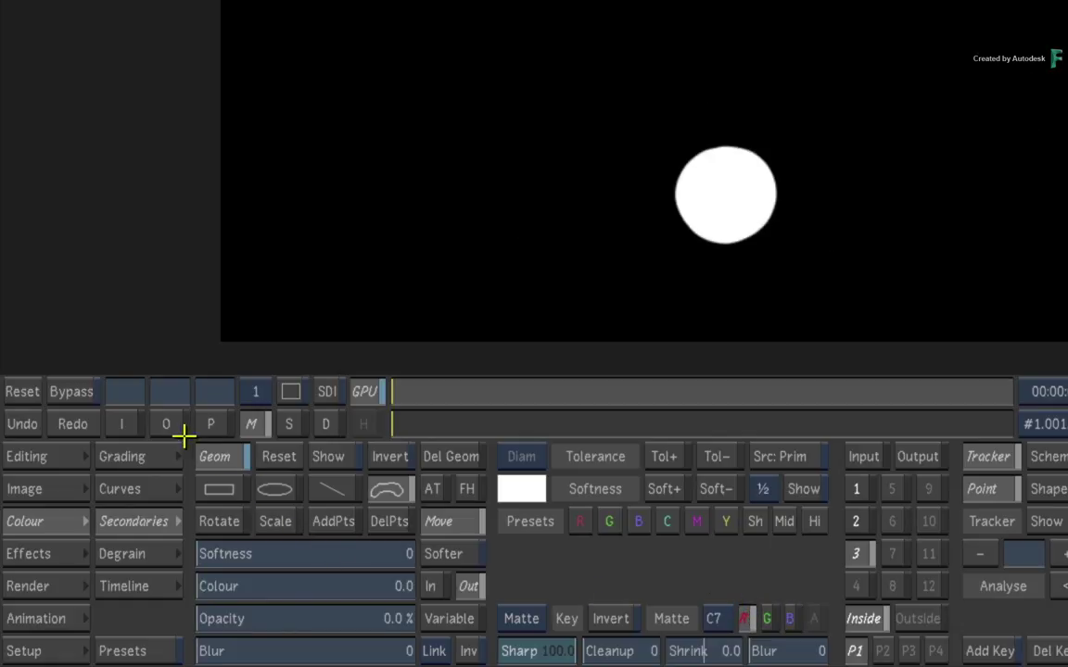
{"action": "left_click", "coordinate": [158, 423]}
{"action": "left_click", "coordinate": [151, 453]}
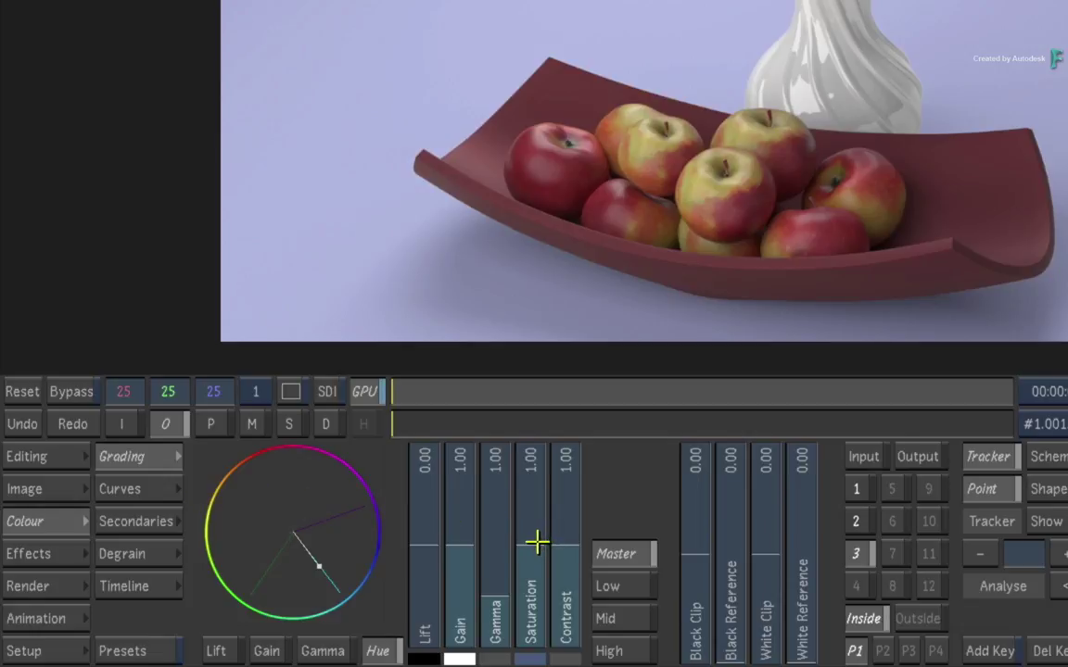
- Raise the front apple's saturation to about 1.53 and its gain to 1.19
{"action": "mouse_move", "coordinate": [539, 541]}
{"action": "left_mouse_down"}
{"action": "mouse_move", "coordinate": [530, 502]}
{"action": "mouse_move", "coordinate": [536, 518]}
{"action": "left_mouse_up"}
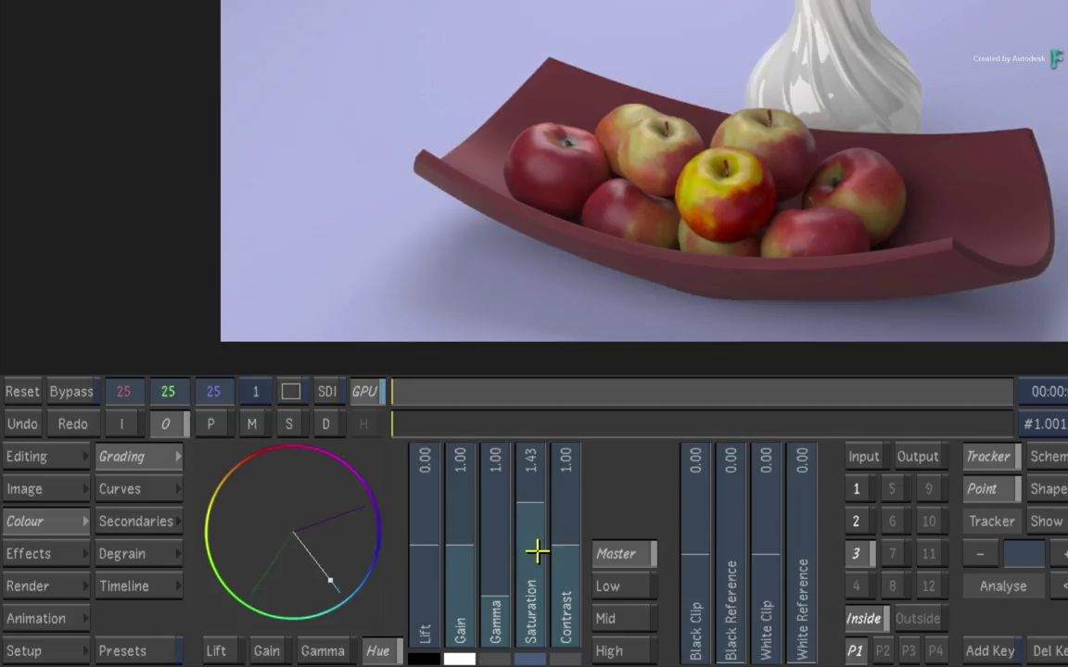
{"action": "mouse_move", "coordinate": [527, 498]}
{"action": "left_mouse_down"}
{"action": "mouse_move", "coordinate": [527, 484]}
{"action": "mouse_move", "coordinate": [528, 494]}
{"action": "left_mouse_up"}
{"action": "left_click_drag", "start_coordinate": [460, 550], "coordinate": [488, 538]}
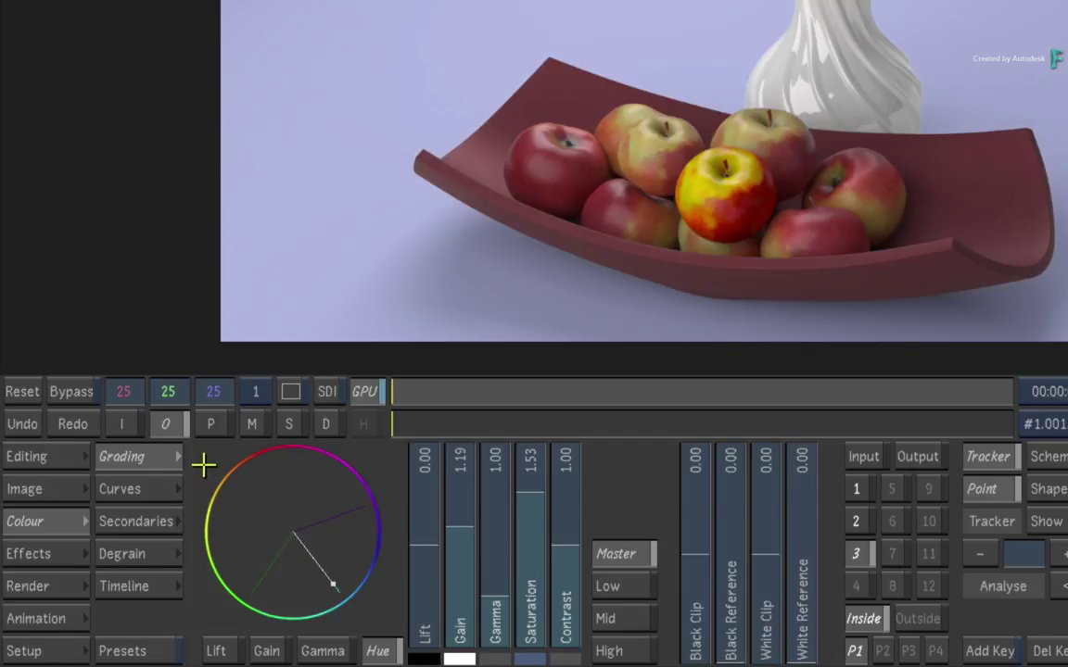
- Create a Batch setup from Lustre's Effects plugins to launch Flame on the graded shot
{"action": "left_click", "coordinate": [40, 556]}
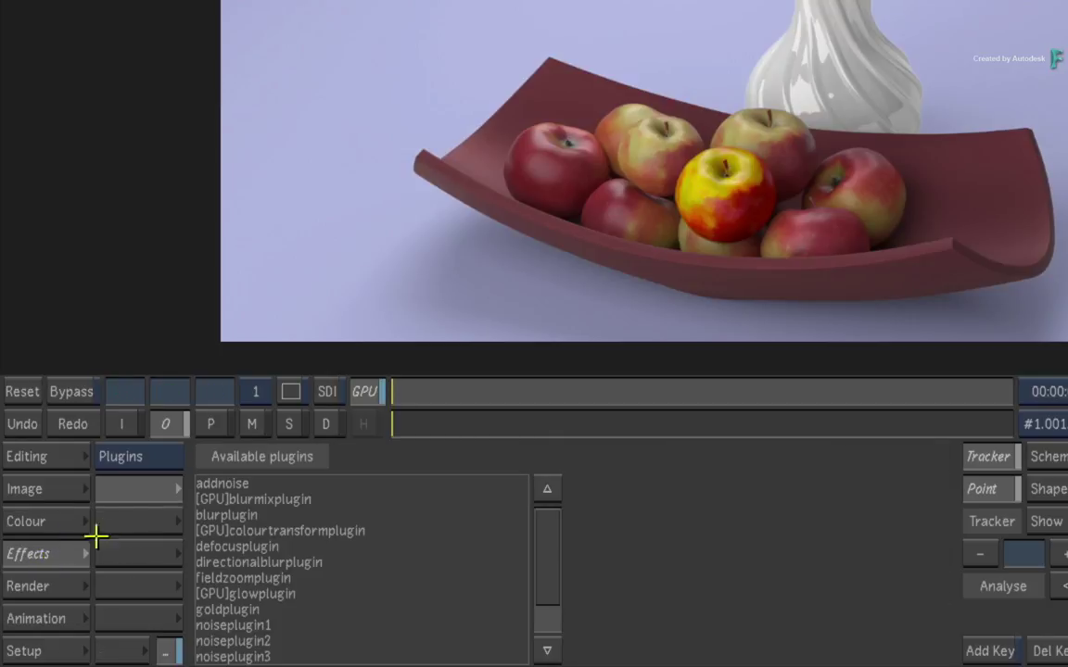
{"action": "left_click", "coordinate": [163, 457]}
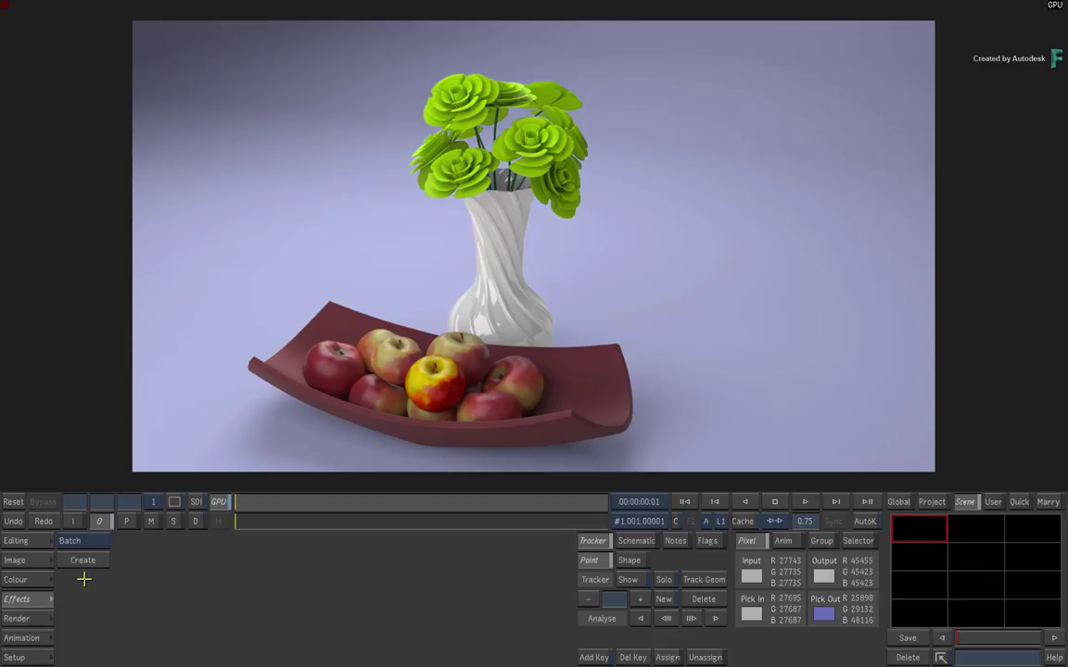
{"action": "left_click", "coordinate": [84, 566]}
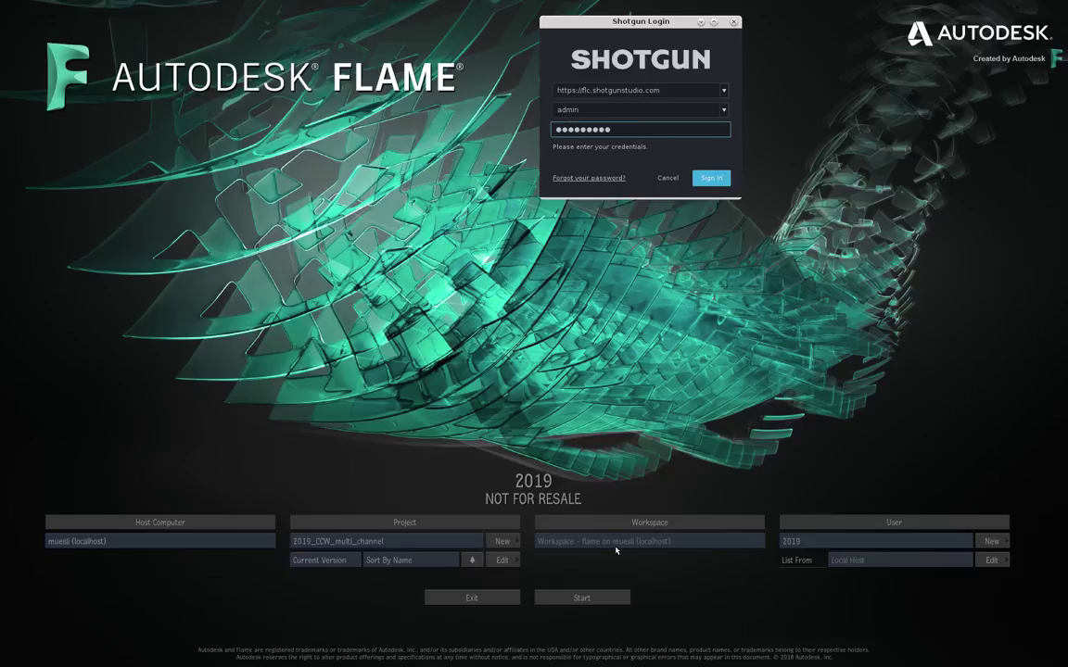
- Submit the Shotgun account credentials so Flame opens into the Batch schematic
{"action": "key", "text": "Return"}
{"action": "key", "text": "Return"}
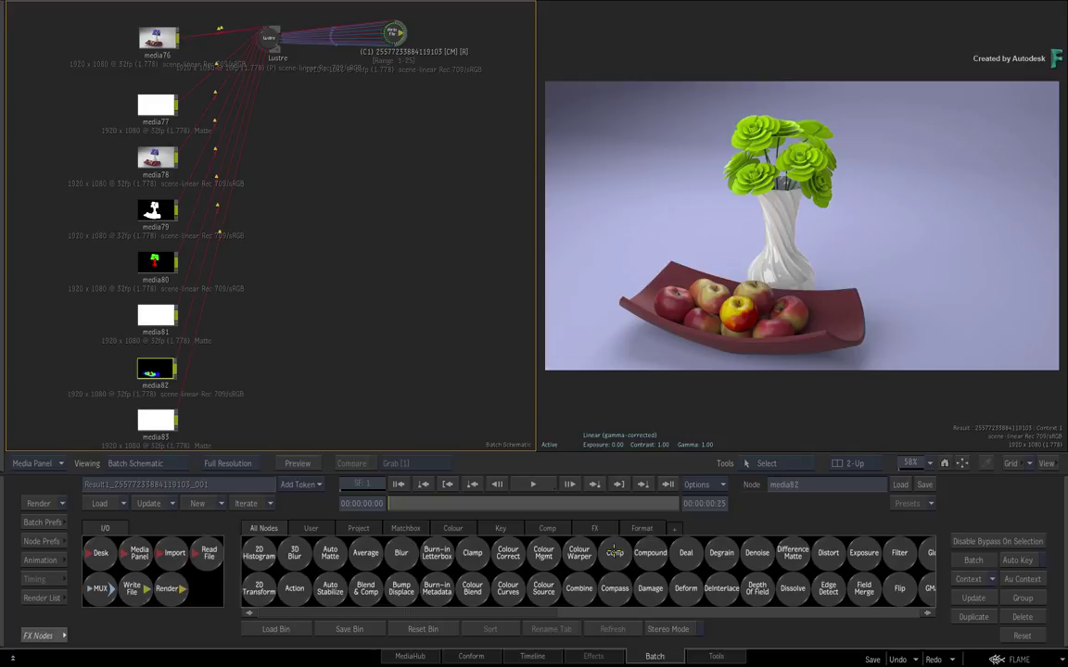
- Show the Lustre grade's Write File output in View Context 1 and nudge the Write File node
{"action": "left_click", "coordinate": [945, 462]}
{"action": "left_click_drag", "start_coordinate": [281, 329], "coordinate": [329, 320]}
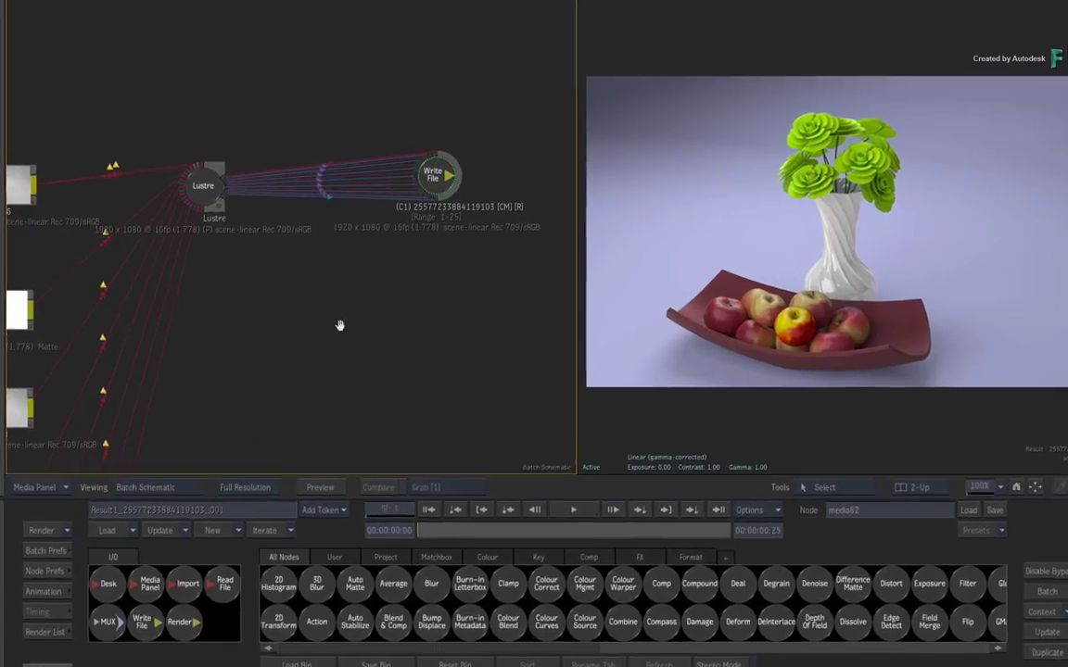
{"action": "left_click_drag", "start_coordinate": [642, 465], "coordinate": [744, 406]}
{"action": "key", "text": "space+1"}
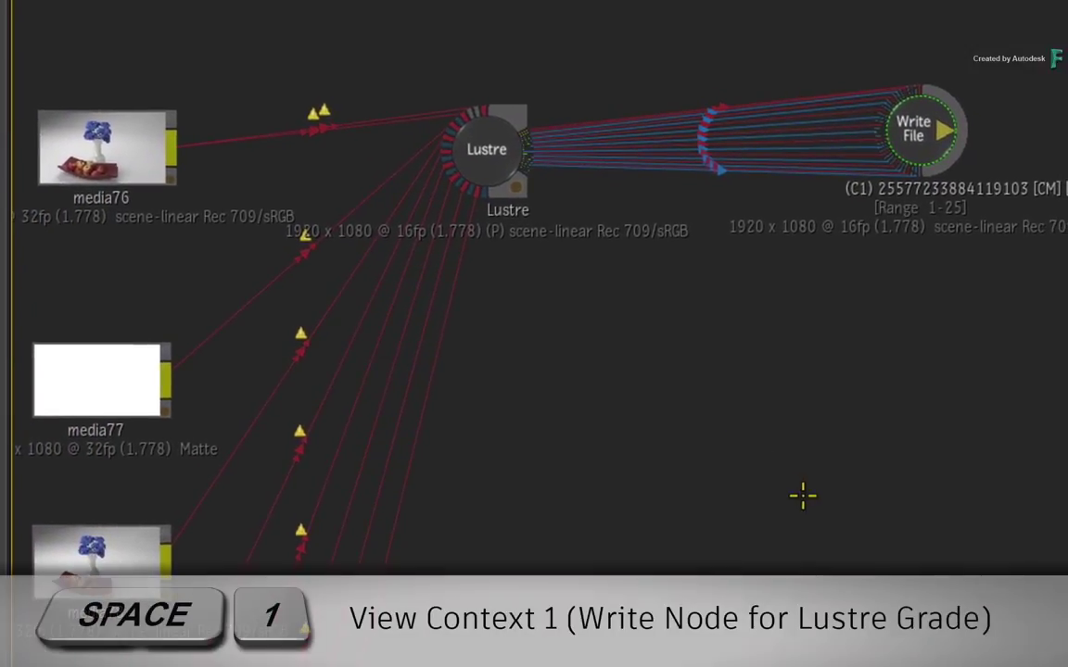
{"action": "mouse_move", "coordinate": [913, 139]}
{"action": "left_mouse_down"}
{"action": "mouse_move", "coordinate": [889, 135]}
{"action": "mouse_move", "coordinate": [910, 141]}
{"action": "left_mouse_up"}
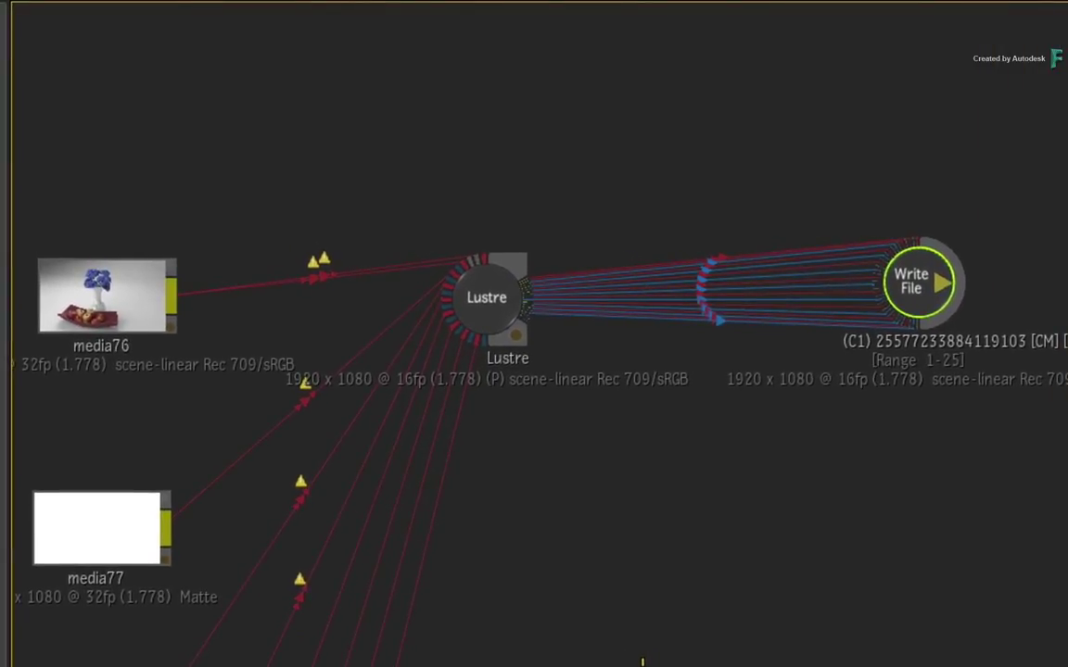
{"action": "left_click_drag", "start_coordinate": [416, 638], "coordinate": [755, 141]}
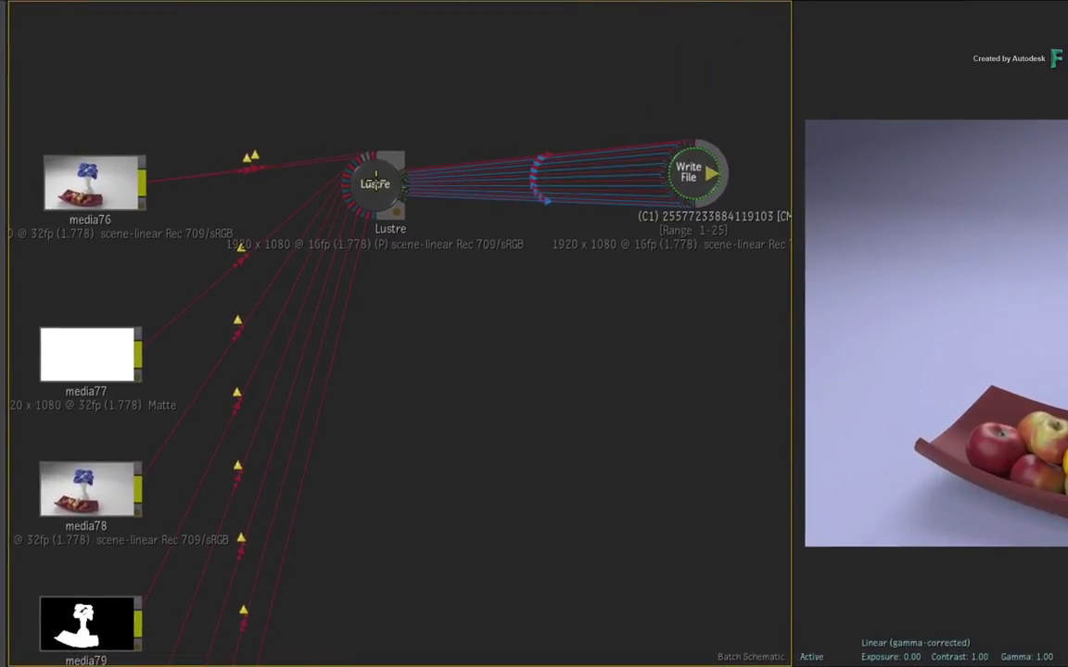
- Nudge the Lustre node up and right, then expand it to list its Result and OutMatte outputs
{"action": "left_click_drag", "start_coordinate": [377, 176], "coordinate": [405, 186]}
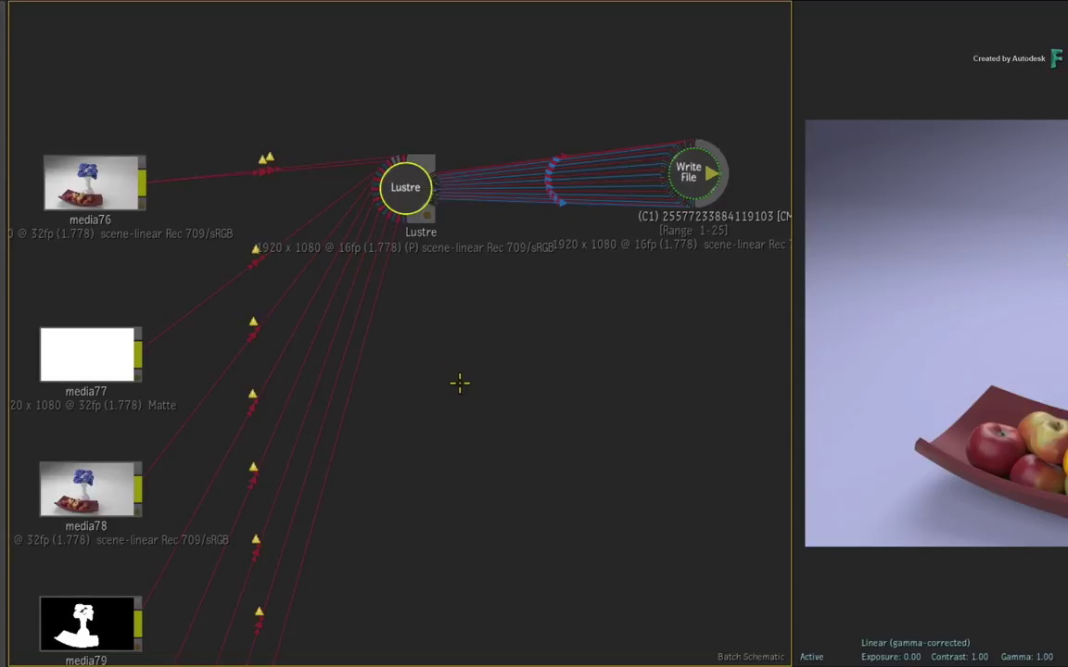
{"action": "left_click_drag", "start_coordinate": [415, 174], "coordinate": [418, 167]}
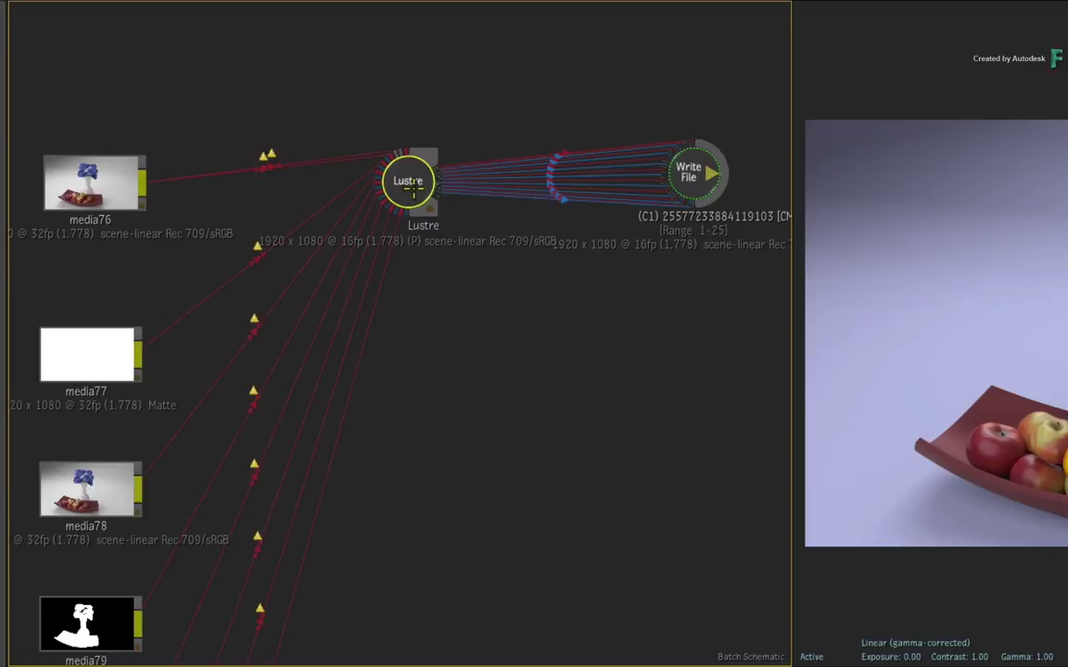
{"action": "key", "text": "shift+c"}
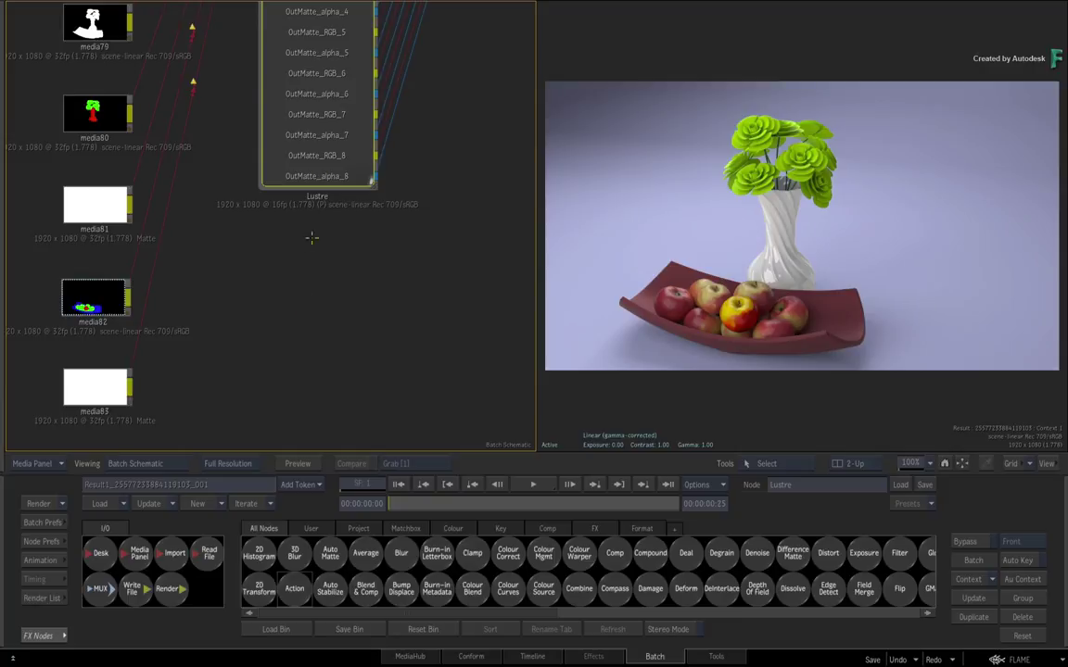
- Inspect the Lustre node's shot settings, then move media82 below media83 in the schematic
{"action": "double_click", "coordinate": [318, 150]}
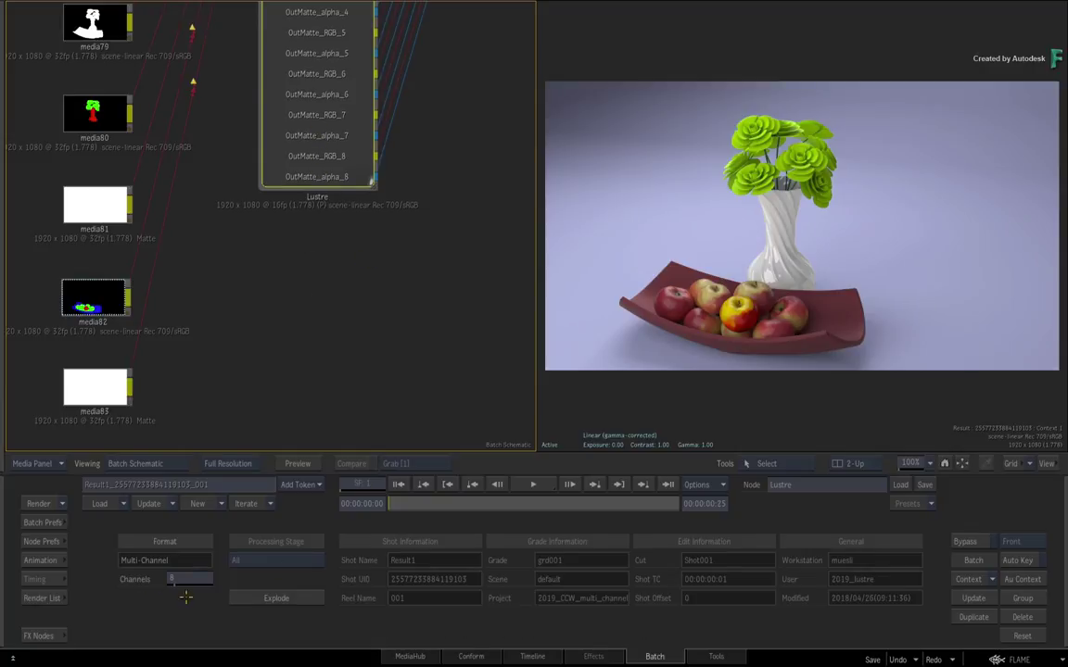
{"action": "left_click", "coordinate": [39, 636]}
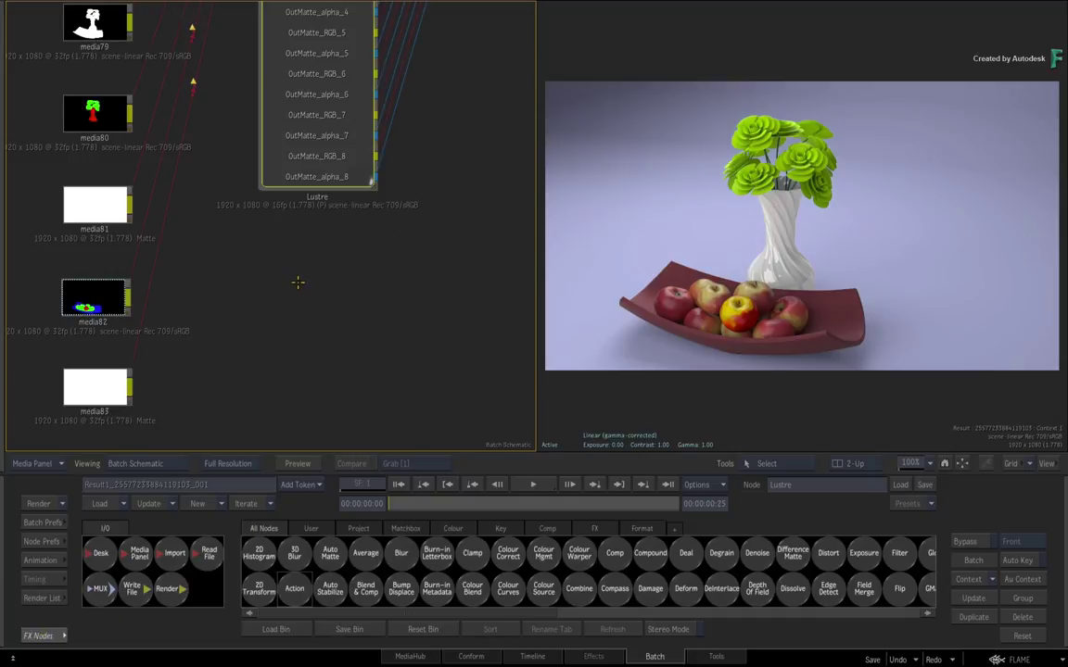
{"action": "scroll", "coordinate": [347, 229], "scroll_direction": "down", "scroll_amount": 5}
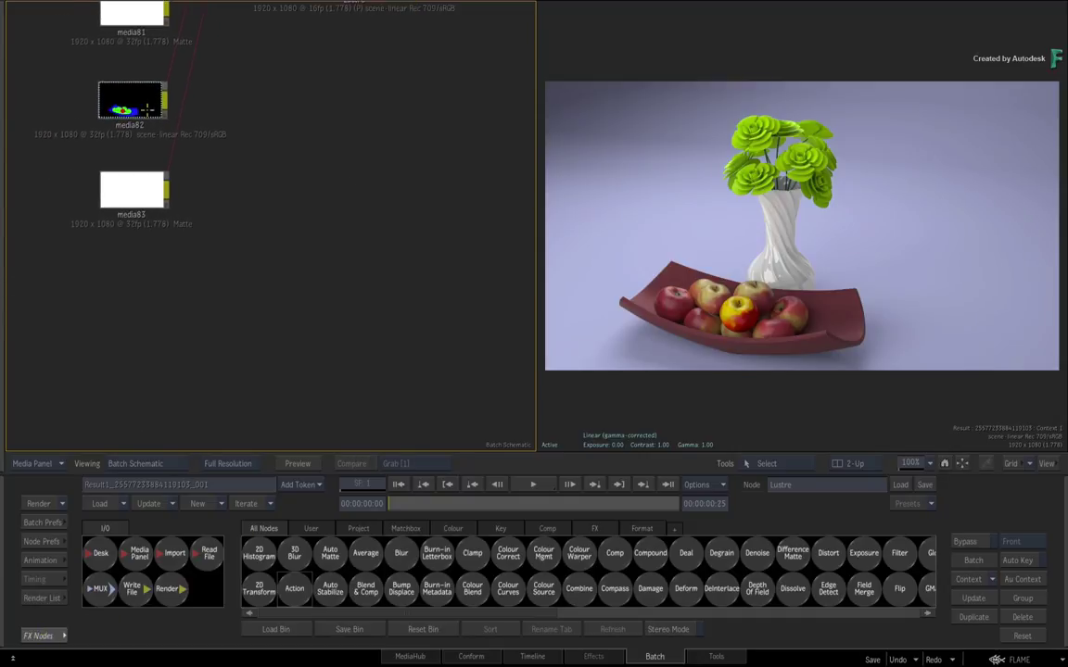
{"action": "left_click_drag", "start_coordinate": [136, 174], "coordinate": [128, 292]}
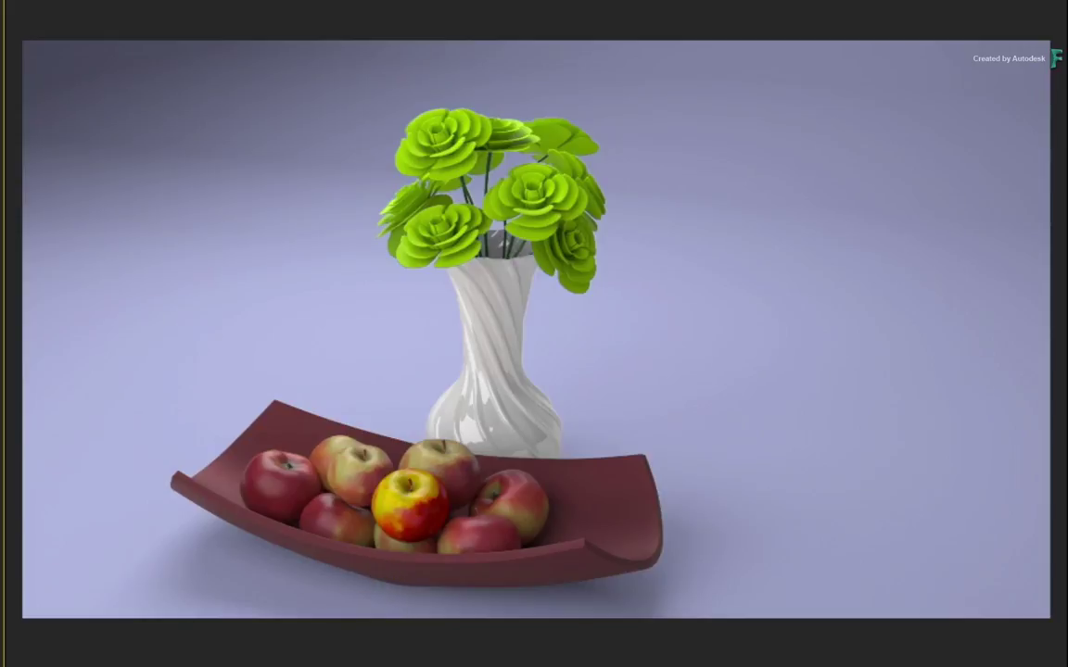
{"action": "key", "text": "Escape"}
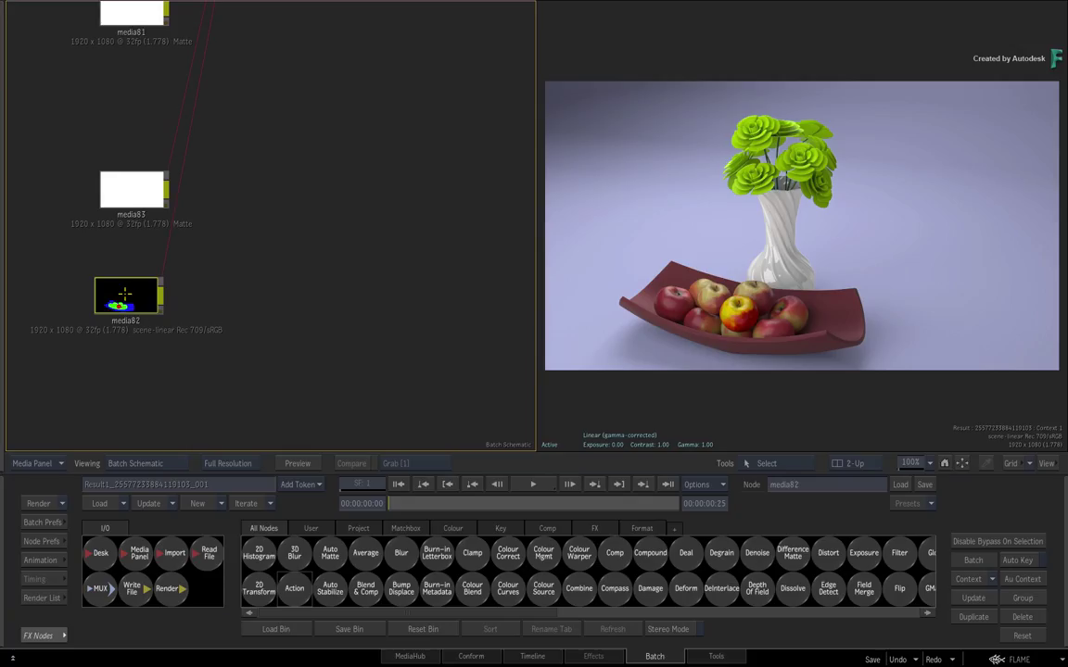
{"action": "left_click_drag", "start_coordinate": [127, 292], "coordinate": [128, 291]}
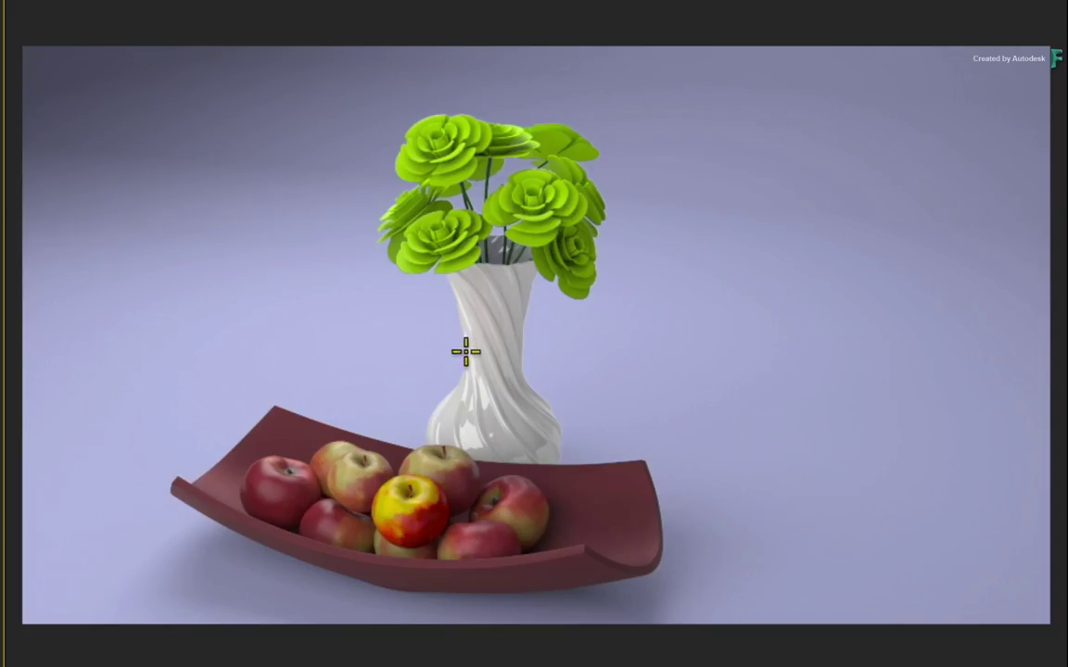
{"action": "key", "text": "F4"}
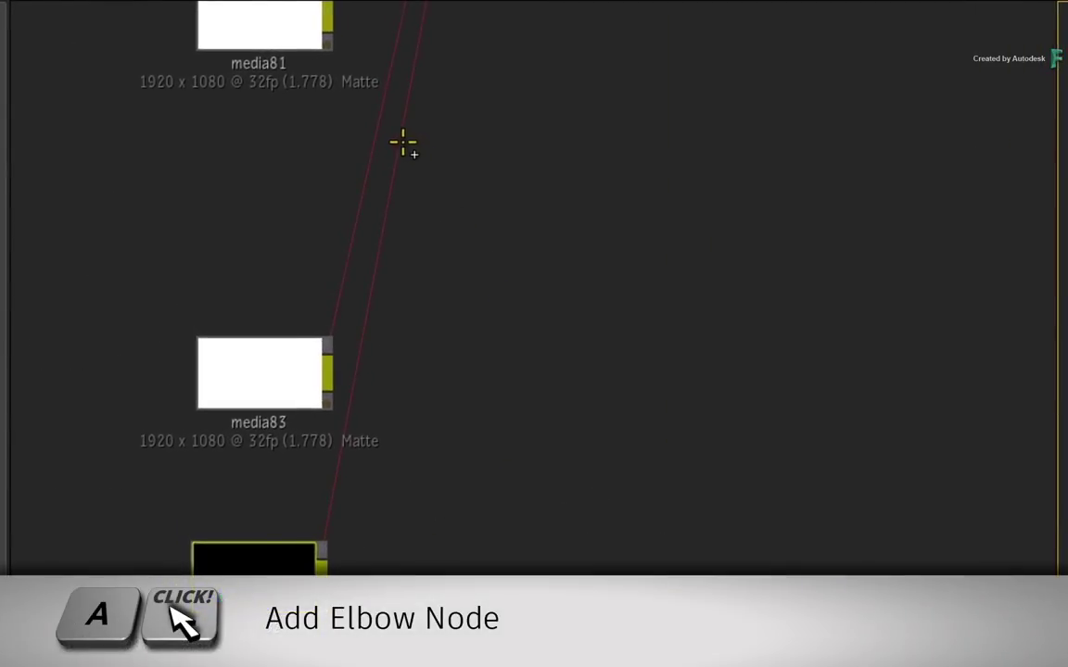
- Insert an elbow node on media82's link to Lustre and disconnect media82 from it
{"action": "key", "text": "a"}
{"action": "left_click_drag", "start_coordinate": [401, 138], "coordinate": [927, 593]}
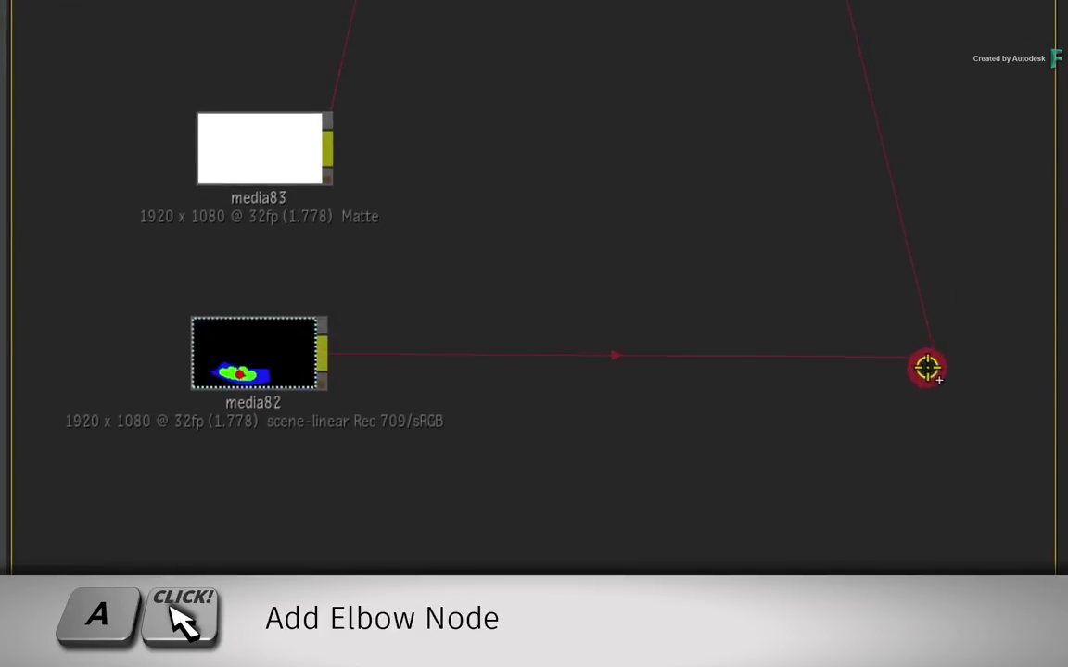
{"action": "left_click_drag", "start_coordinate": [927, 368], "coordinate": [851, 368]}
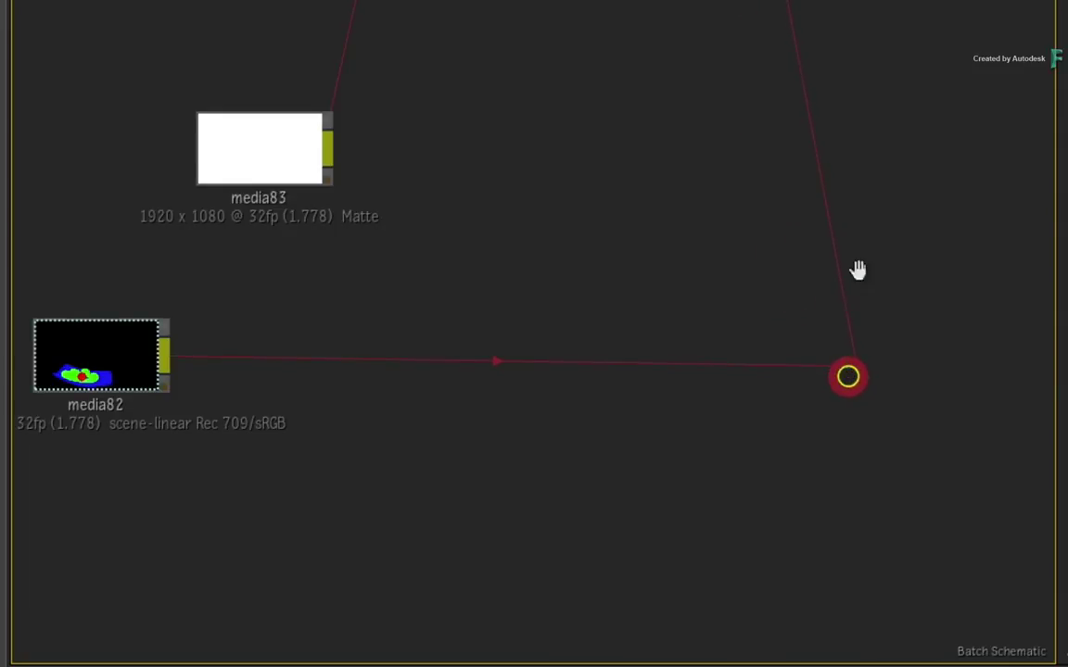
{"action": "scroll", "coordinate": [741, 109], "scroll_direction": "up", "scroll_amount": 10}
{"action": "scroll", "coordinate": [781, 380], "scroll_direction": "up", "scroll_amount": 3}
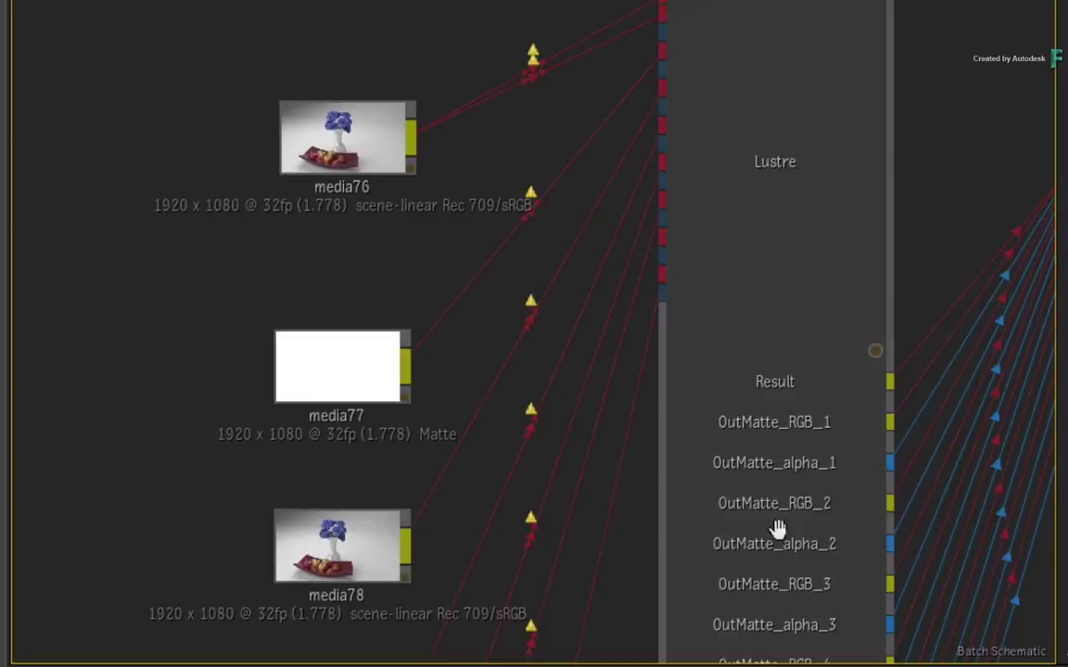
{"action": "scroll", "coordinate": [777, 460], "scroll_direction": "down", "scroll_amount": 15}
{"action": "scroll", "coordinate": [711, 256], "scroll_direction": "down", "scroll_amount": 10}
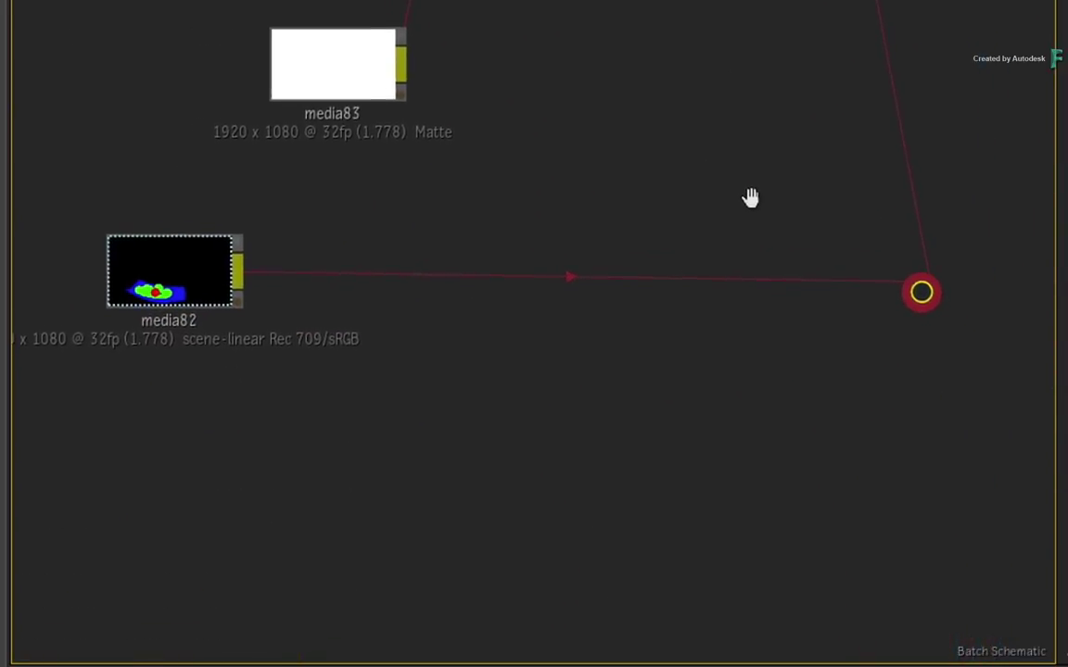
{"action": "left_click", "coordinate": [678, 268]}
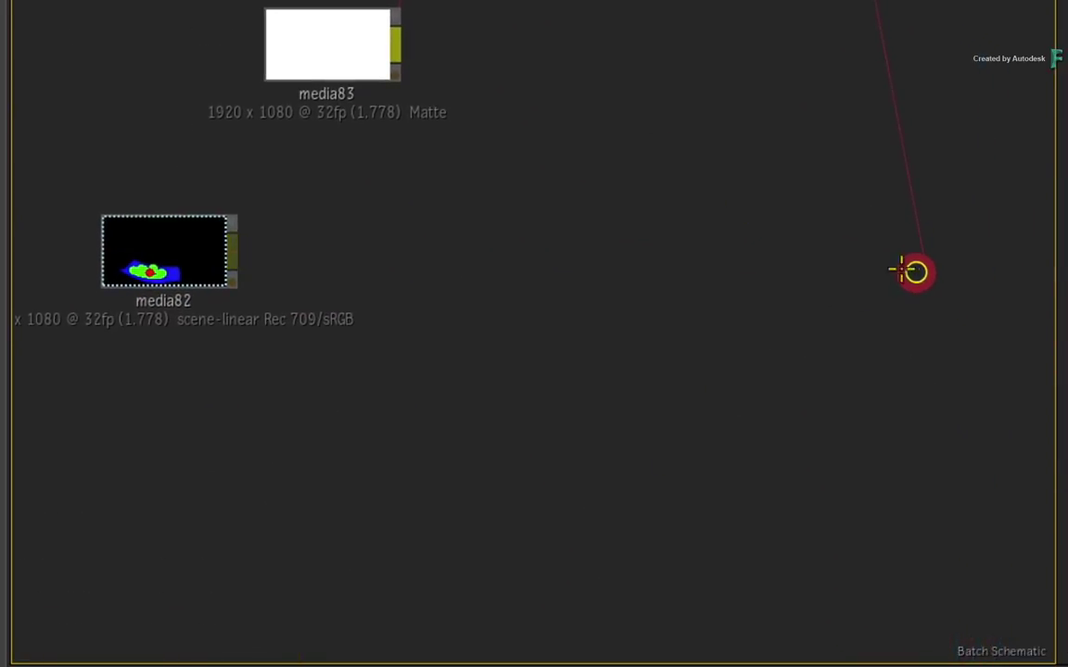
{"action": "left_click_drag", "start_coordinate": [901, 269], "coordinate": [917, 264]}
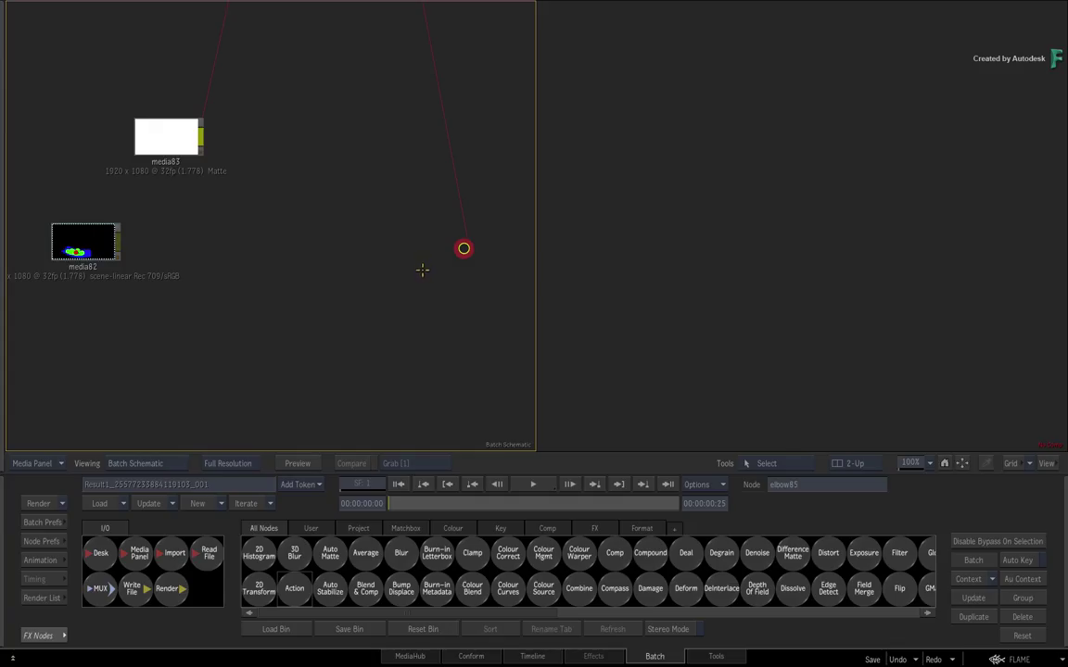
{"action": "scroll", "coordinate": [603, 579], "scroll_direction": "right", "scroll_amount": 10}
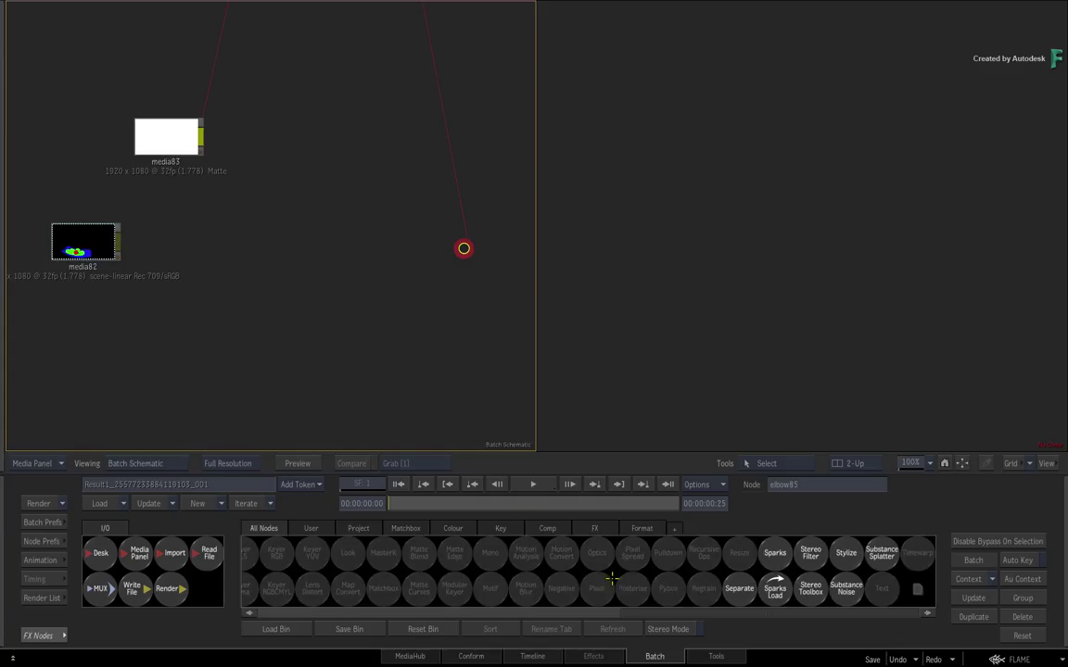
- Feed media82 into separate86 and check its red circle and blue bowl channel mattes
{"action": "left_click_drag", "start_coordinate": [739, 588], "coordinate": [433, 247]}
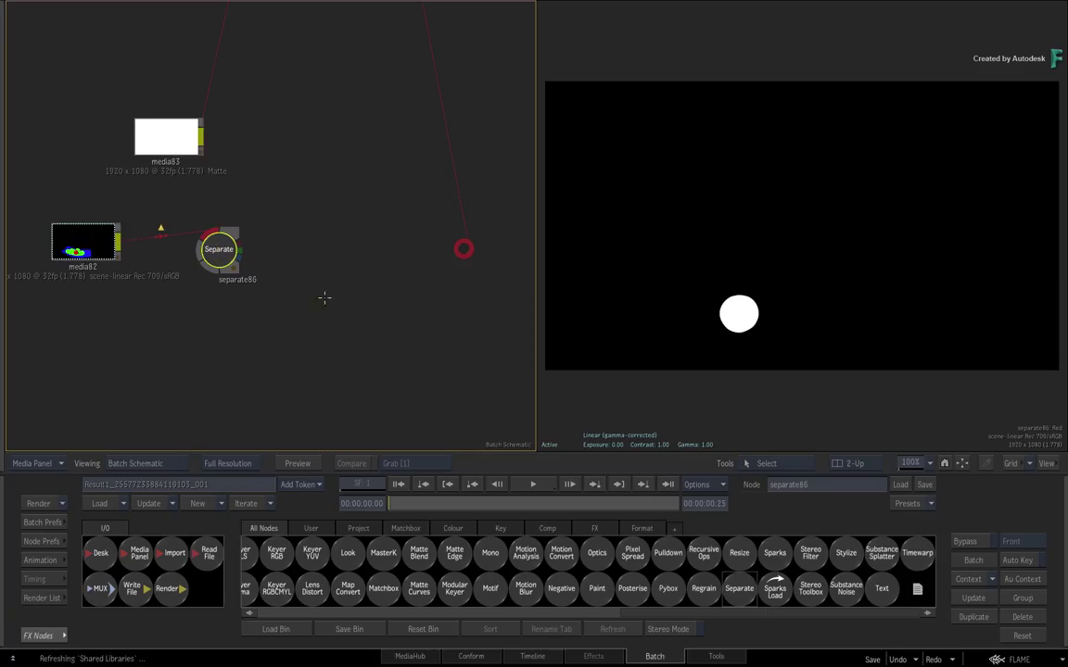
{"action": "left_click", "coordinate": [774, 250]}
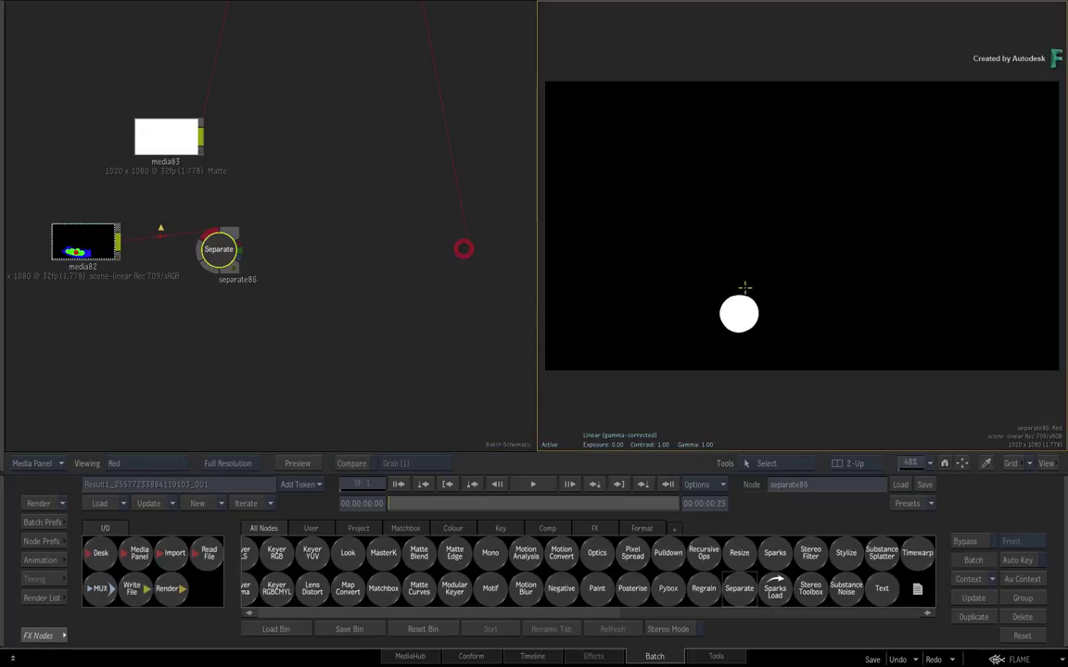
{"action": "key", "text": "g"}
{"action": "key", "text": "b"}
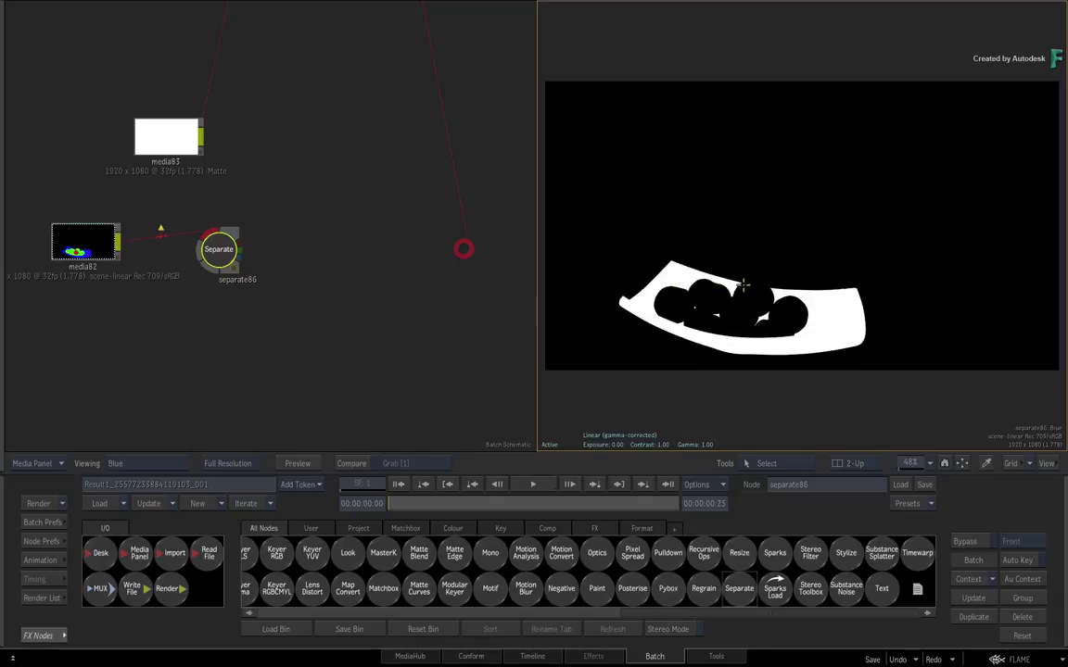
{"action": "key", "text": "r"}
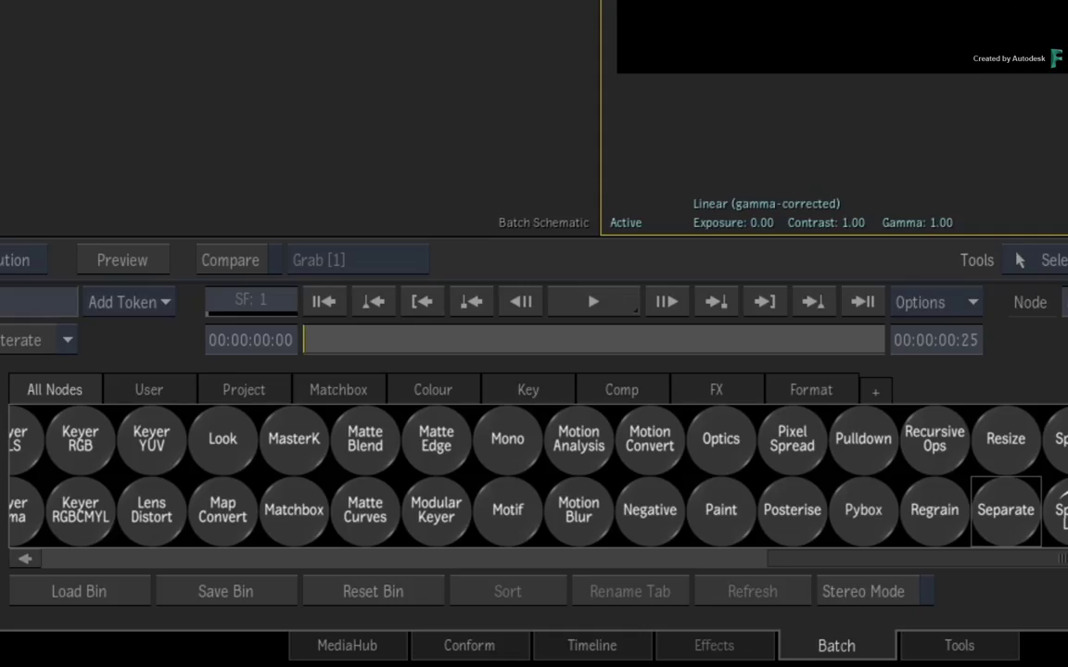
- Add comp87 taking separate86's red and green channels, with blend mode set to Add
{"action": "key", "text": "c"}
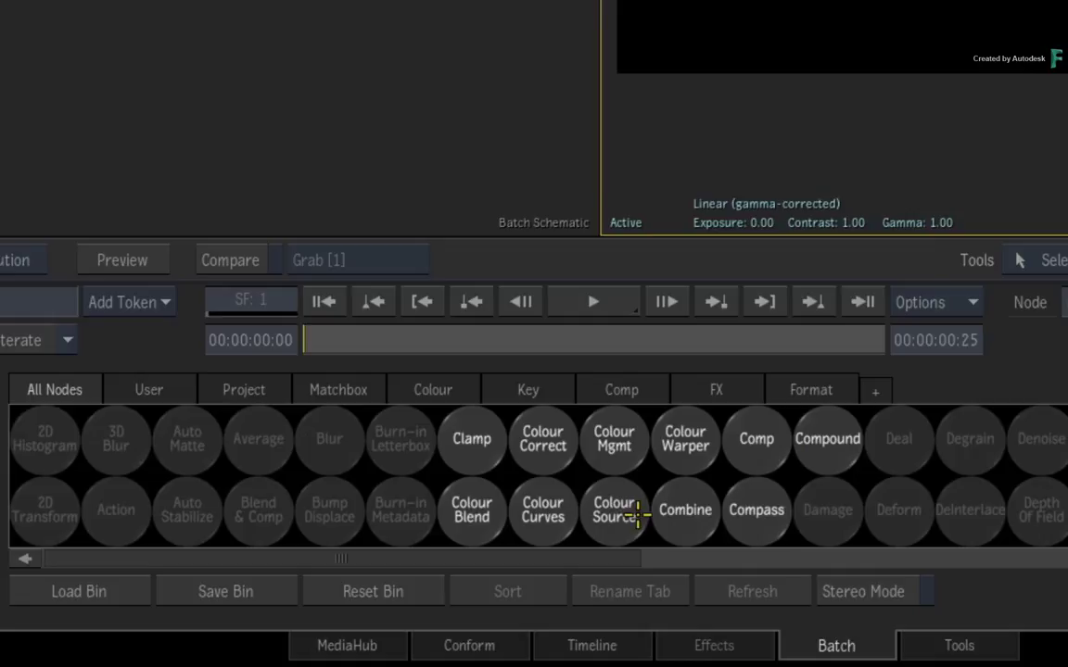
{"action": "left_click_drag", "start_coordinate": [754, 440], "coordinate": [127, 58]}
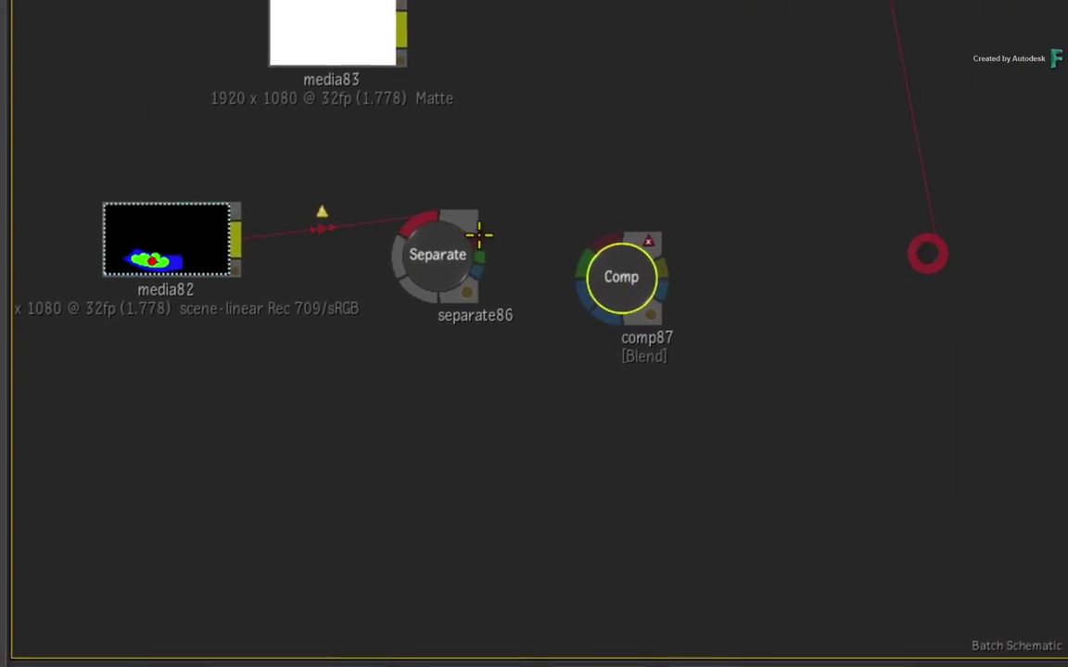
{"action": "left_click_drag", "start_coordinate": [449, 207], "coordinate": [571, 210]}
{"action": "left_click_drag", "start_coordinate": [482, 256], "coordinate": [584, 262]}
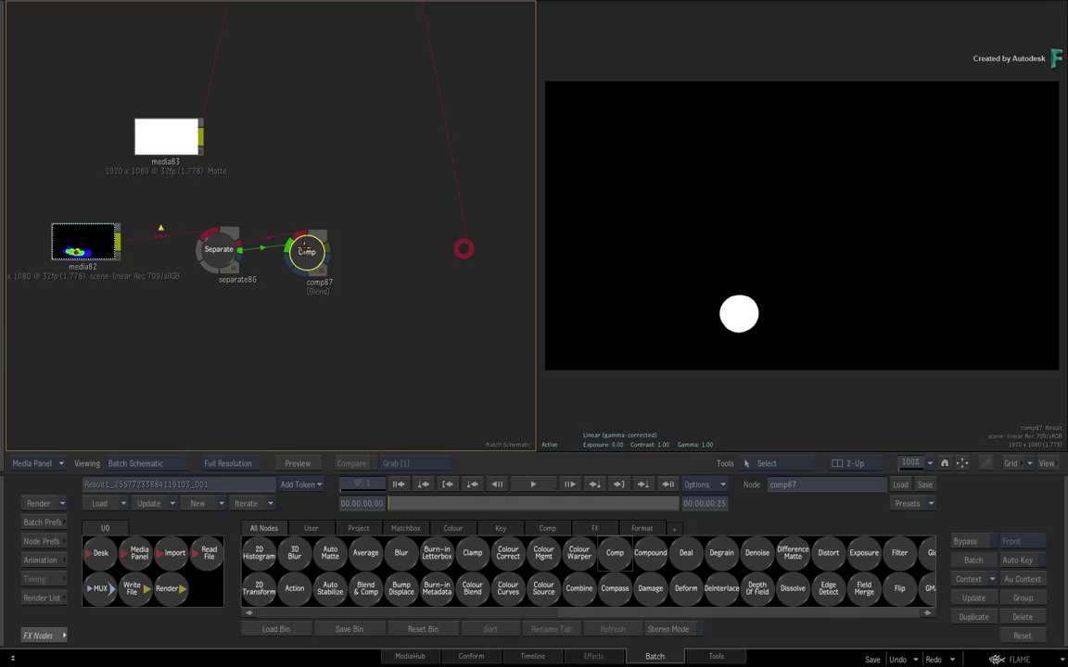
{"action": "double_click", "coordinate": [307, 256]}
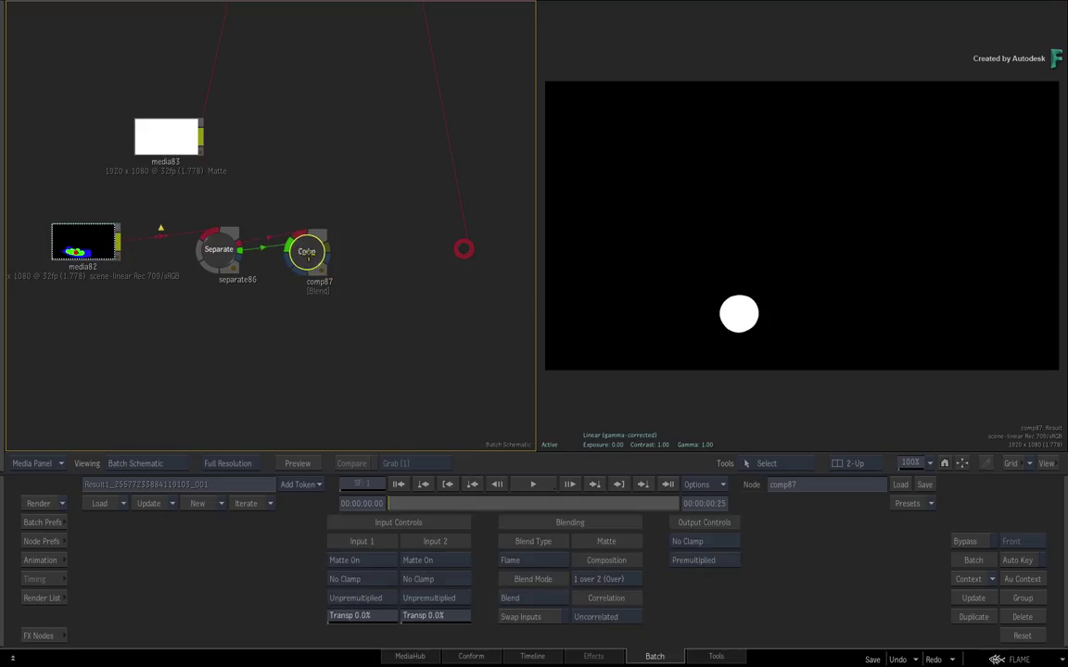
{"action": "left_click", "coordinate": [547, 596]}
{"action": "left_click", "coordinate": [551, 481]}
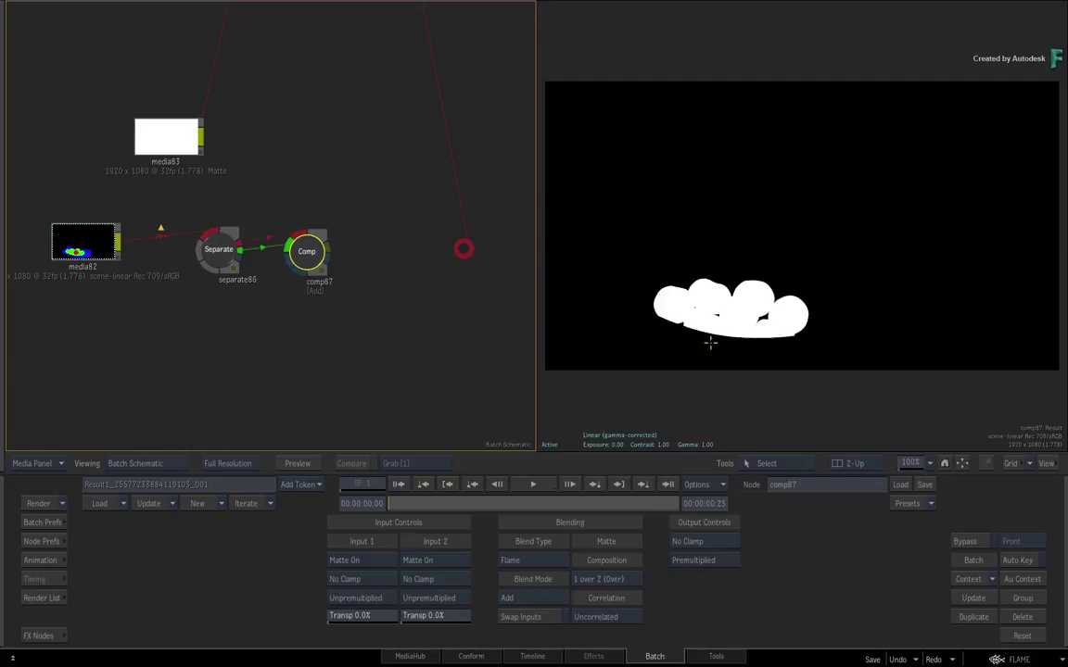
- Add combine88 fed by comp87's merged matte and separate86's blue channel
{"action": "left_click", "coordinate": [38, 636]}
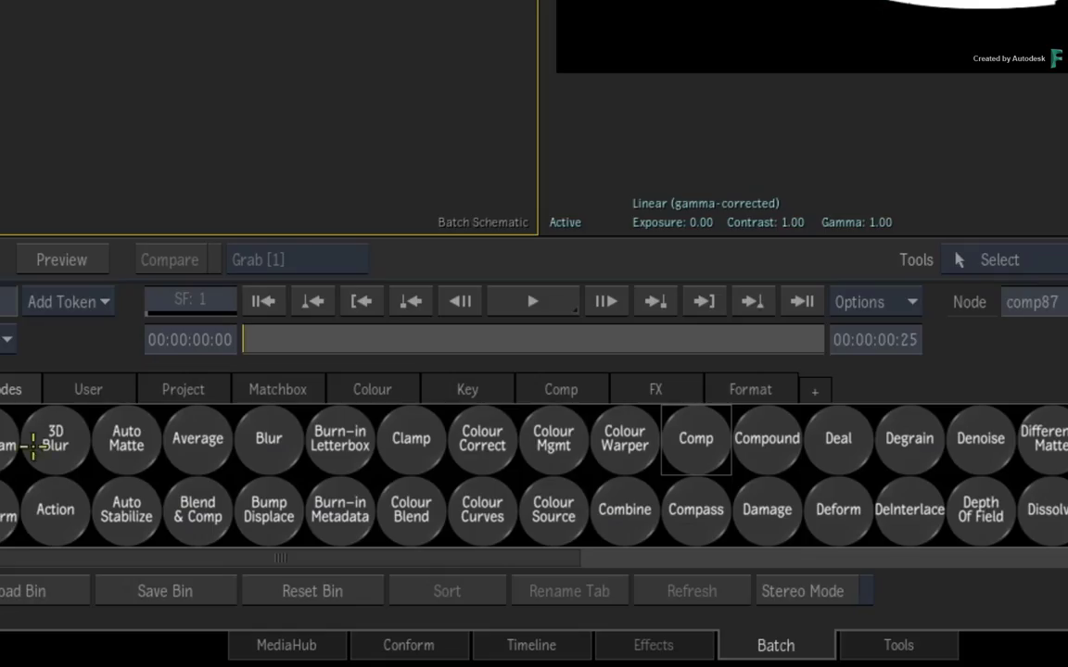
{"action": "left_click_drag", "start_coordinate": [627, 508], "coordinate": [774, 276]}
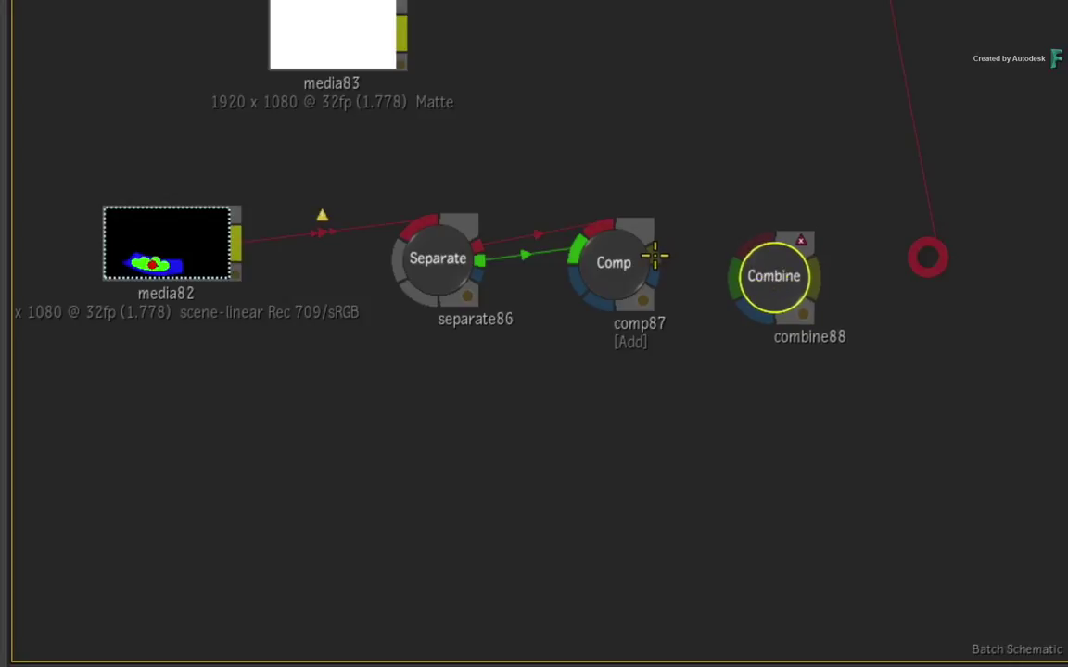
{"action": "left_click_drag", "start_coordinate": [654, 253], "coordinate": [785, 408]}
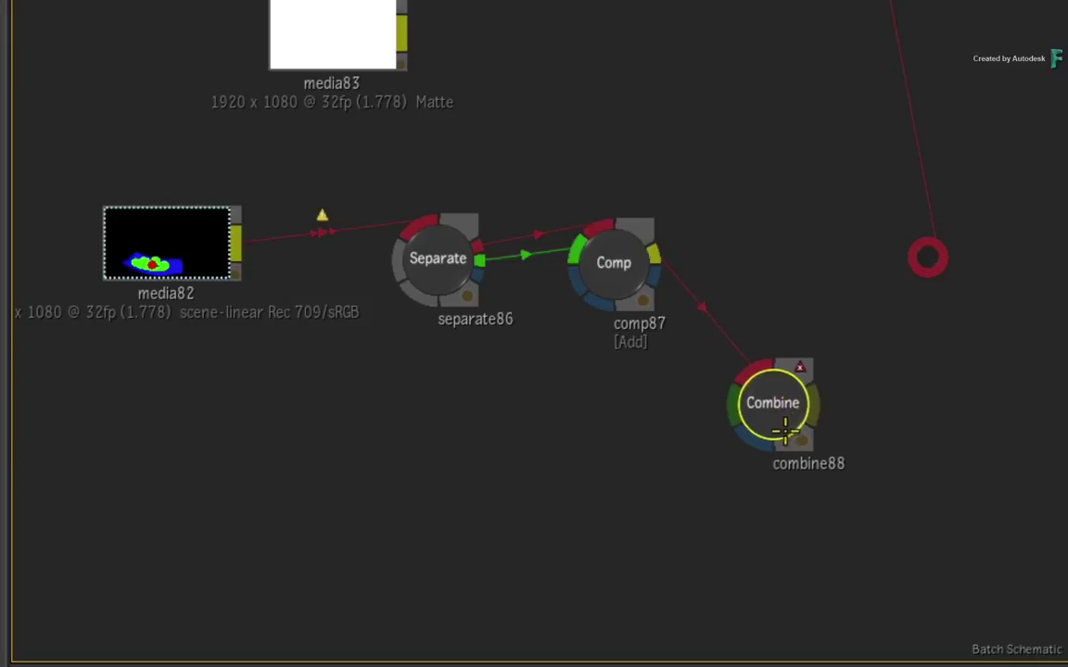
{"action": "left_click_drag", "start_coordinate": [480, 269], "coordinate": [749, 440]}
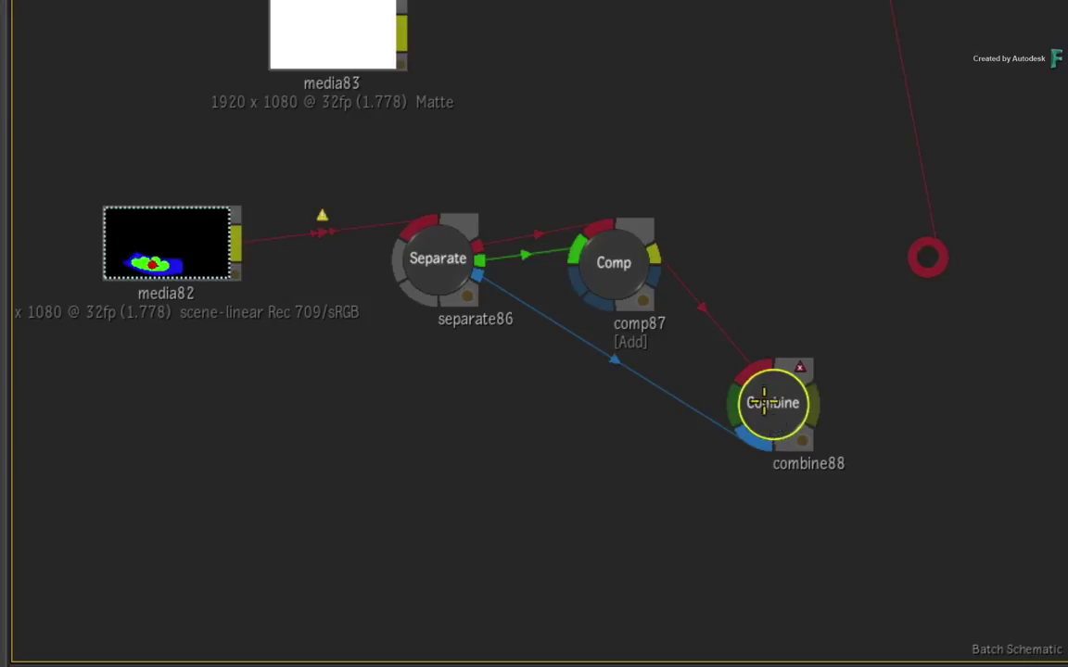
{"action": "mouse_move", "coordinate": [763, 401]}
{"action": "left_mouse_down"}
{"action": "mouse_move", "coordinate": [784, 453]}
{"action": "mouse_move", "coordinate": [758, 421]}
{"action": "left_mouse_up"}
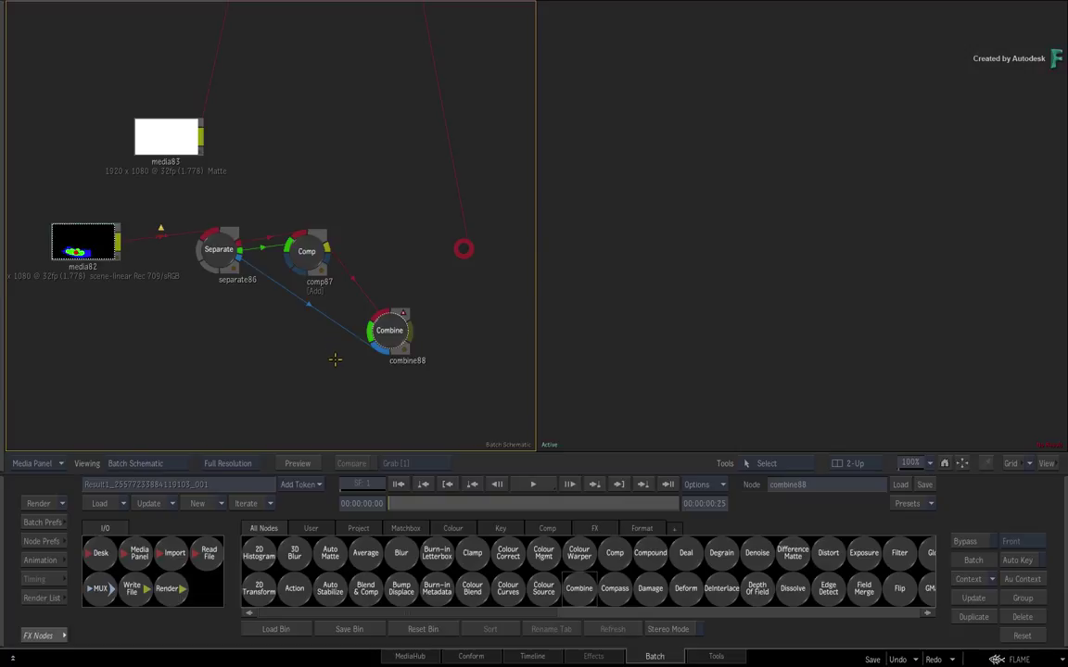
- Add a black Colour Source node, col89, for combine88's green input and view the result
{"action": "left_click_drag", "start_coordinate": [543, 588], "coordinate": [367, 334]}
{"action": "left_click", "coordinate": [527, 541]}
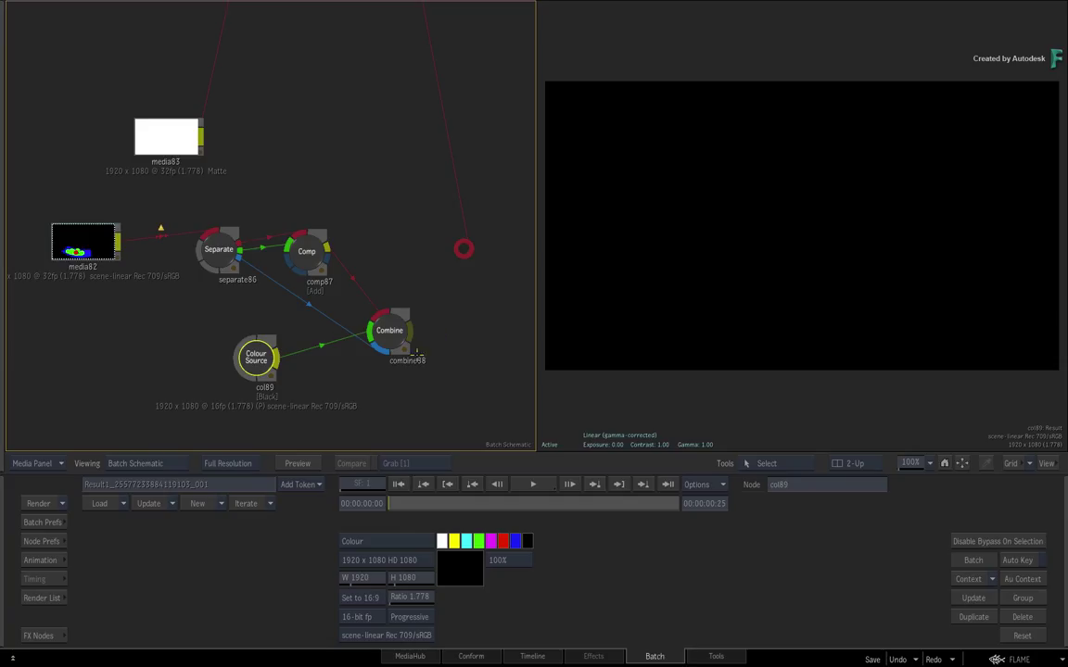
{"action": "left_click", "coordinate": [416, 353]}
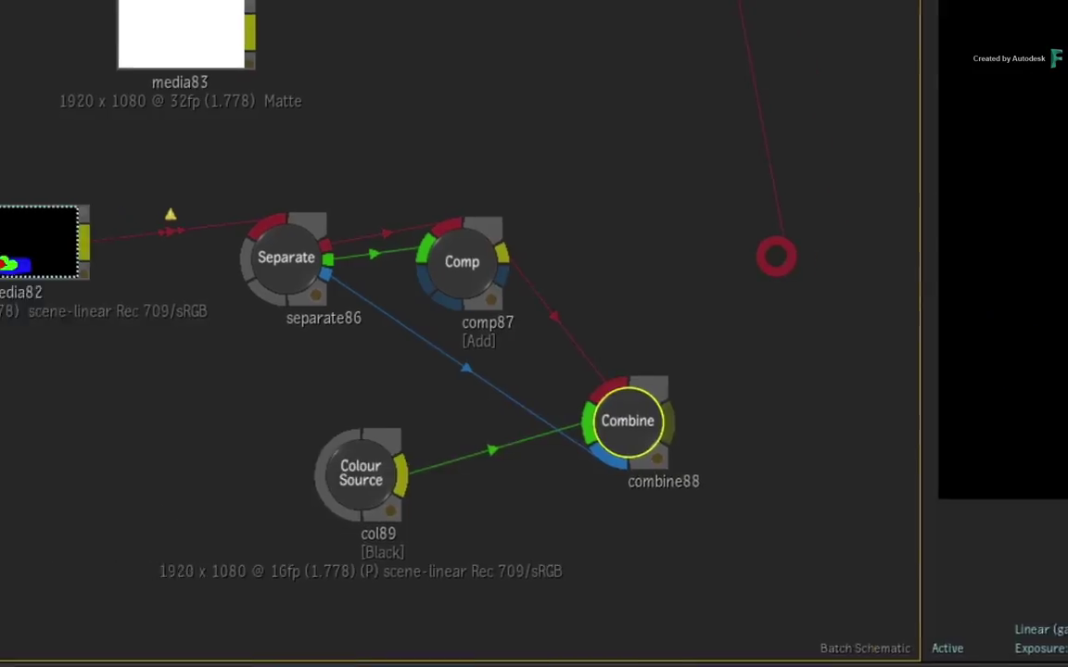
- Wire combine88's output into the red elbow85 node and view the Lustre grade in Context 1
{"action": "left_click_drag", "start_coordinate": [822, 423], "coordinate": [896, 233]}
{"action": "left_click_drag", "start_coordinate": [892, 5], "coordinate": [683, 345]}
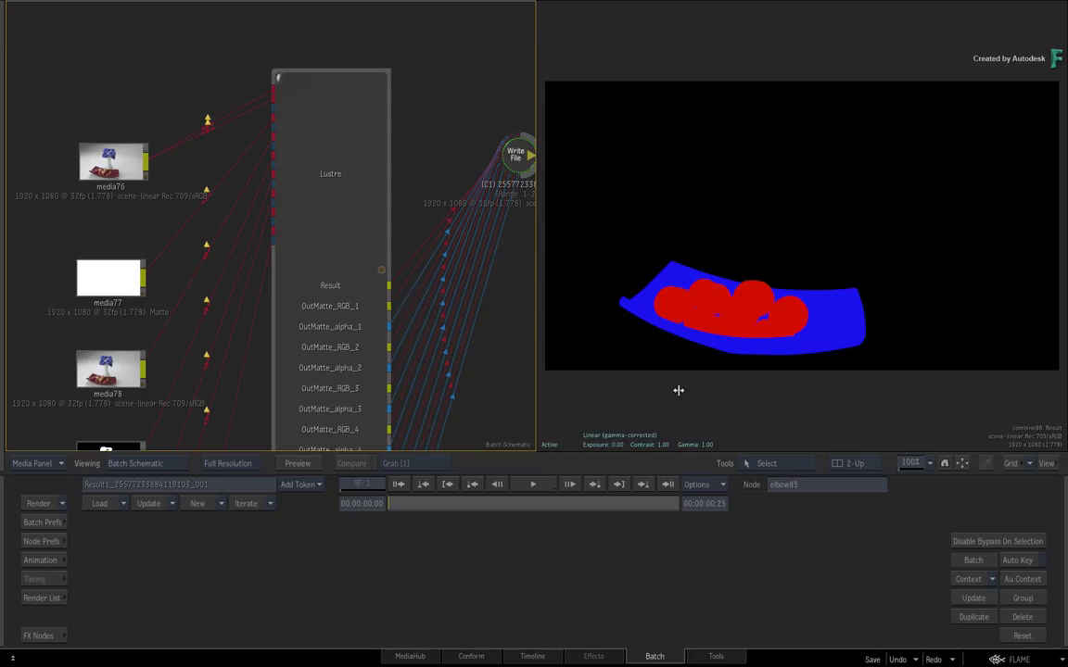
{"action": "key", "text": "space+1"}
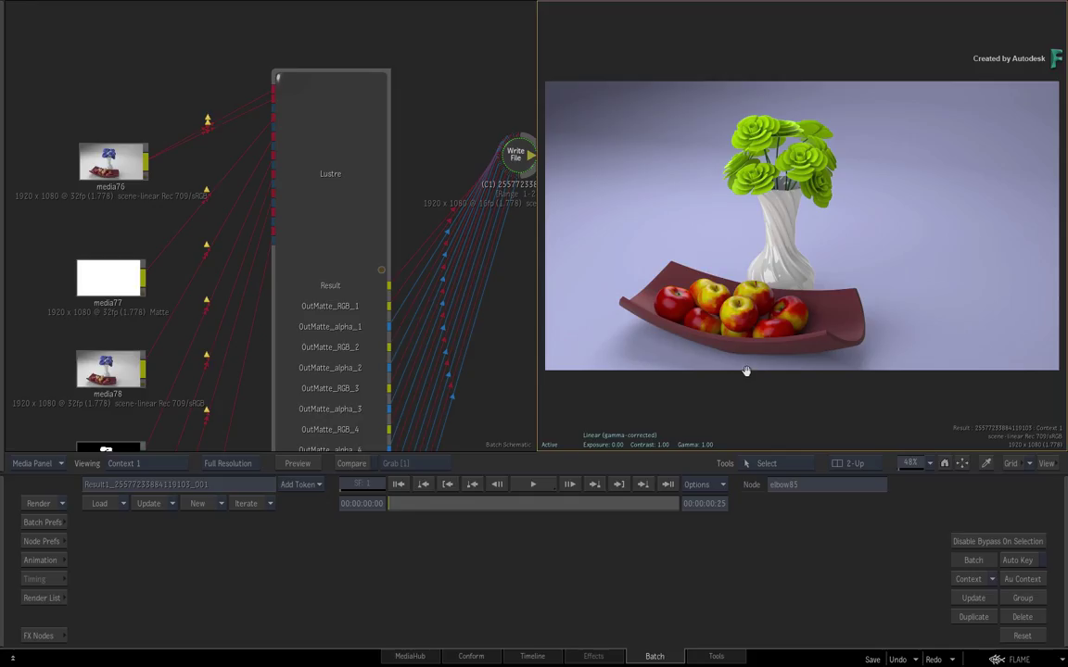
{"action": "scroll", "coordinate": [268, 347], "scroll_direction": "down", "scroll_amount": 15}
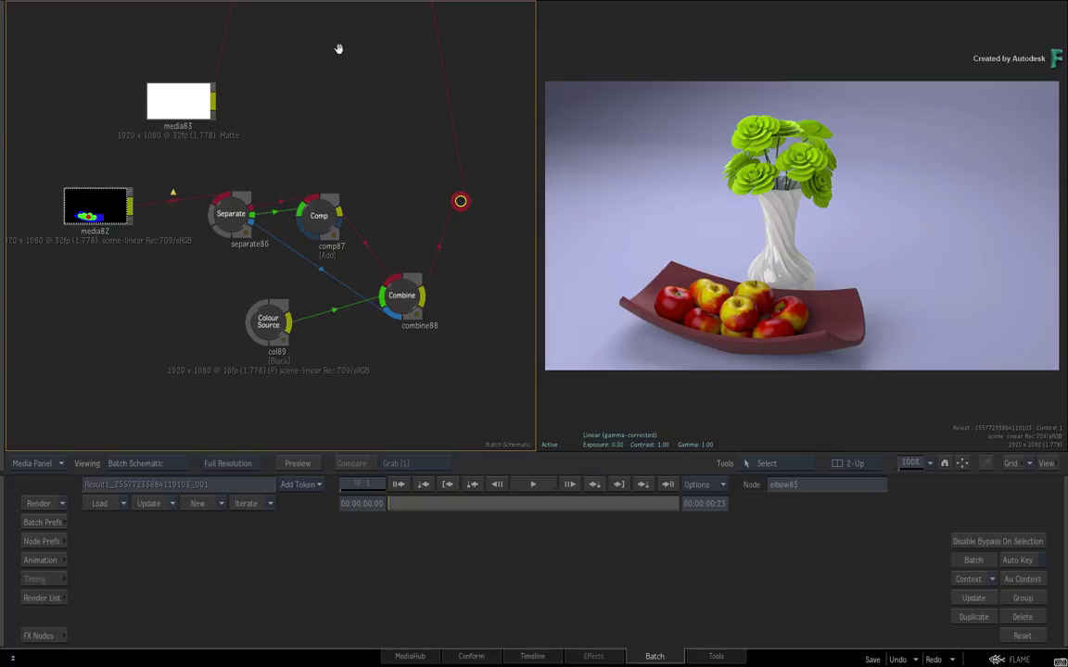
- Add an elbow node on media80's link into Lustre and place it above media76
{"action": "scroll", "coordinate": [335, 112], "scroll_direction": "up", "scroll_amount": 12}
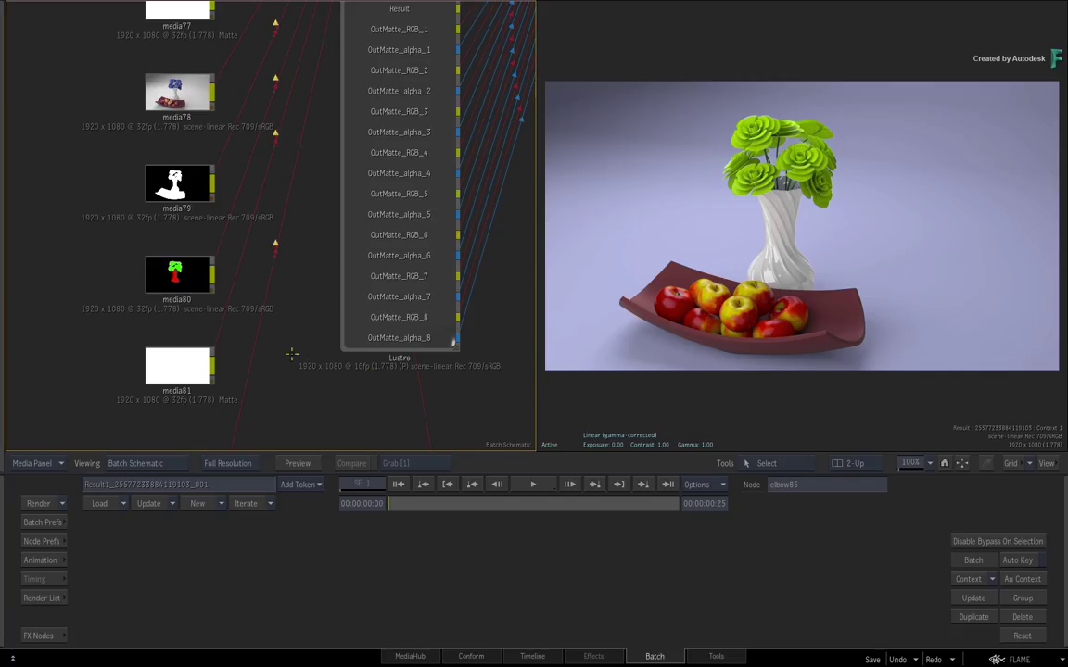
{"action": "left_click", "coordinate": [178, 274]}
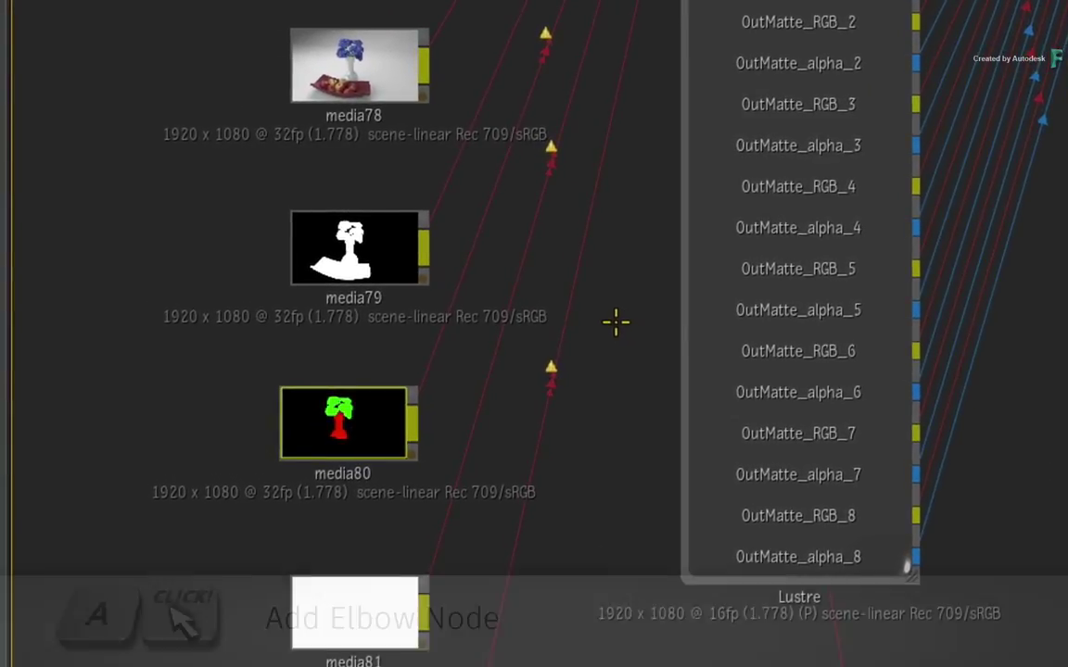
{"action": "left_click", "coordinate": [490, 198]}
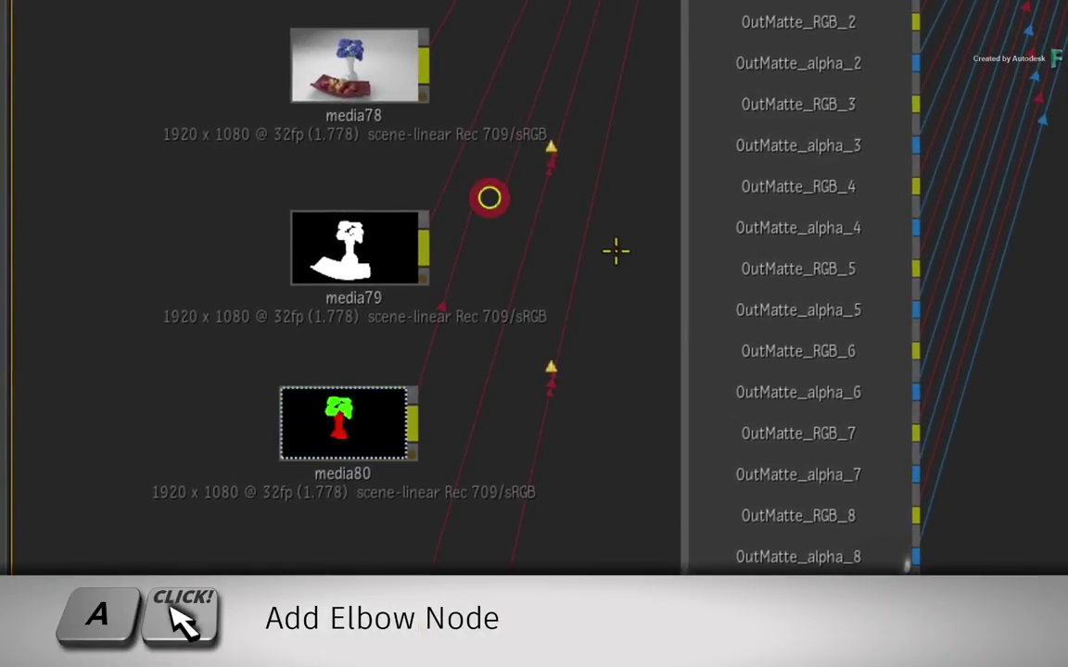
{"action": "left_click_drag", "start_coordinate": [625, 224], "coordinate": [642, 562]}
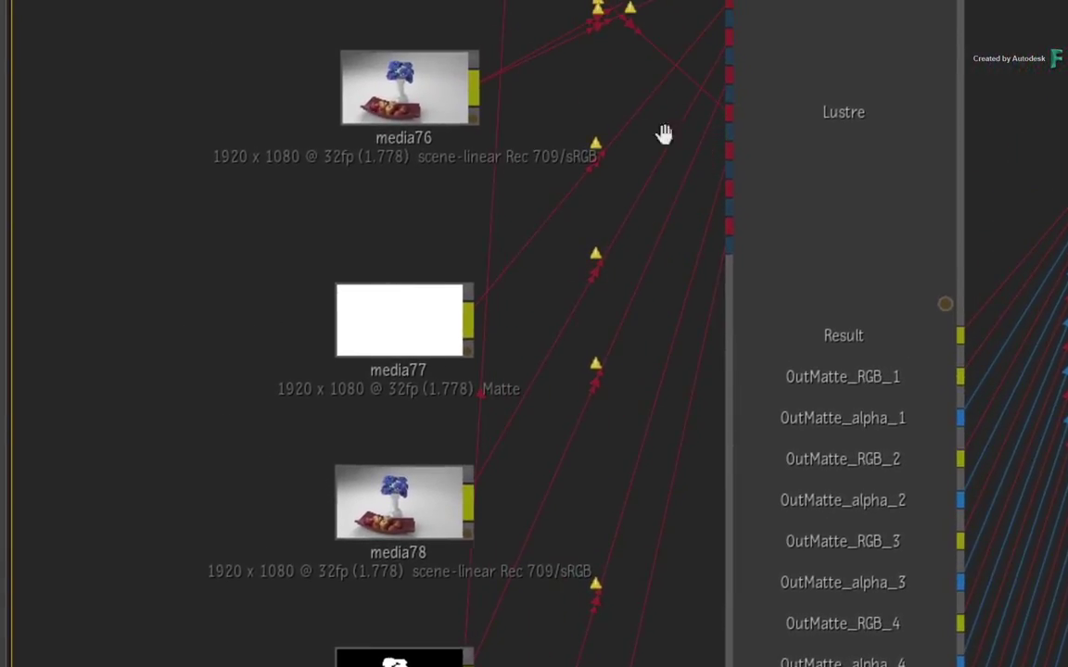
{"action": "left_click_drag", "start_coordinate": [663, 131], "coordinate": [631, 520]}
{"action": "left_click_drag", "start_coordinate": [556, 359], "coordinate": [637, 132]}
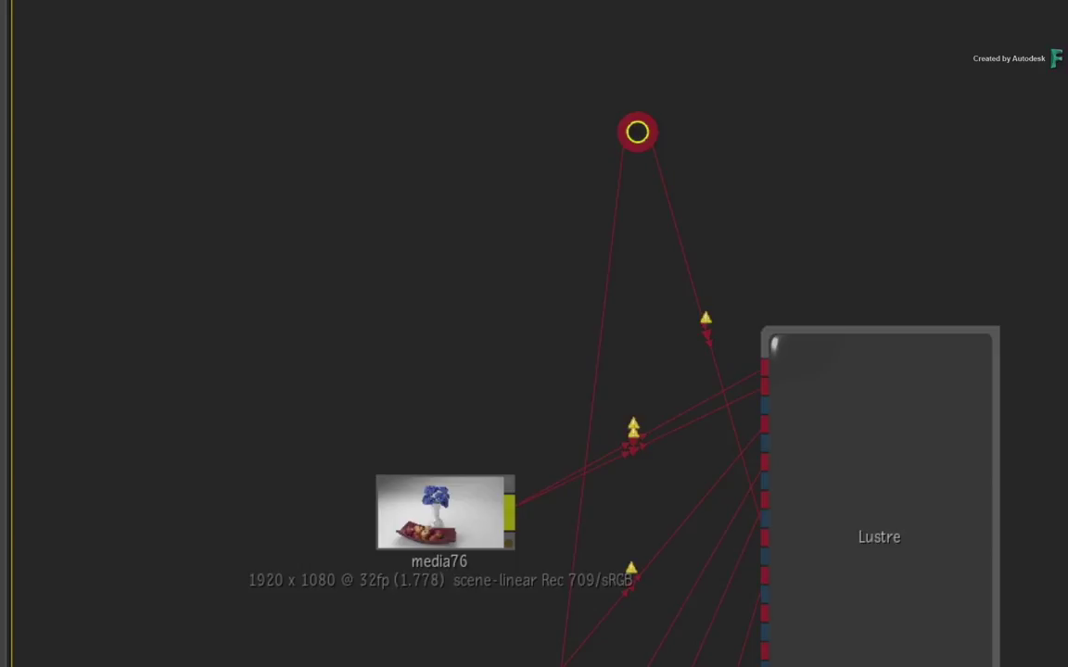
- Insert Separate node separate91 and Combine node combine92 before the elbow, linking the green channel
{"action": "left_click", "coordinate": [581, 291]}
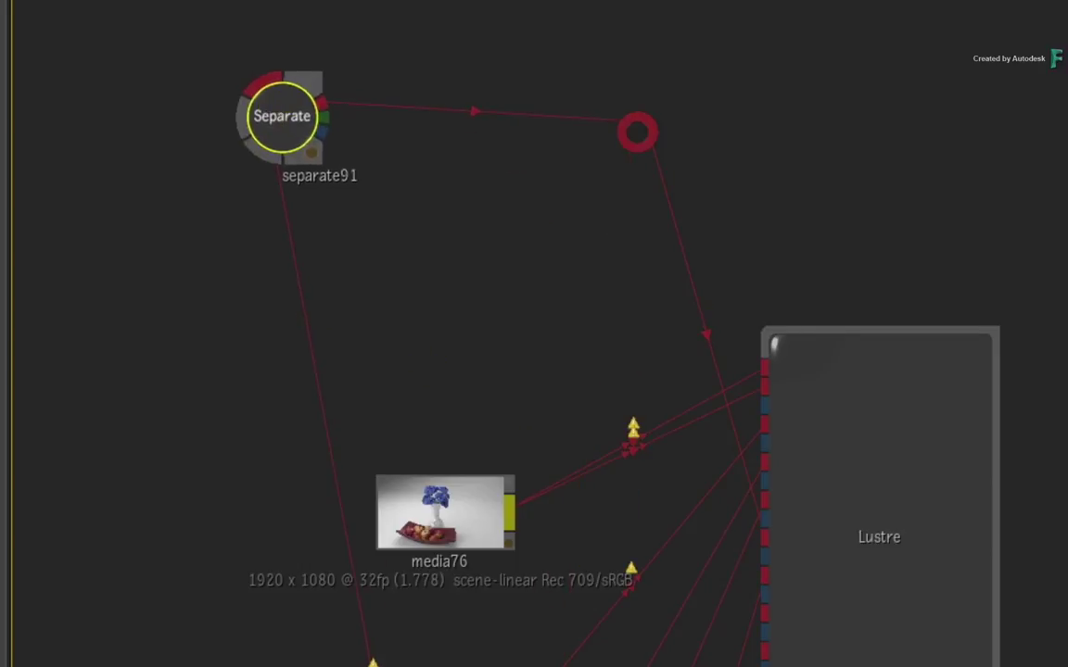
{"action": "left_click", "coordinate": [498, 127]}
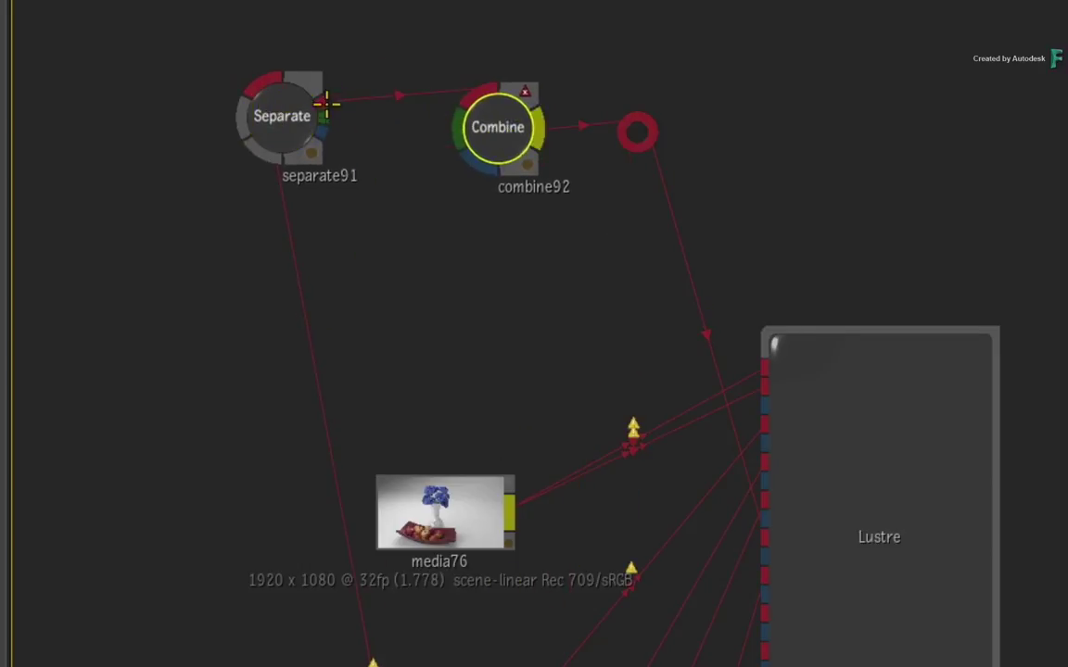
{"action": "left_click_drag", "start_coordinate": [325, 116], "coordinate": [522, 109]}
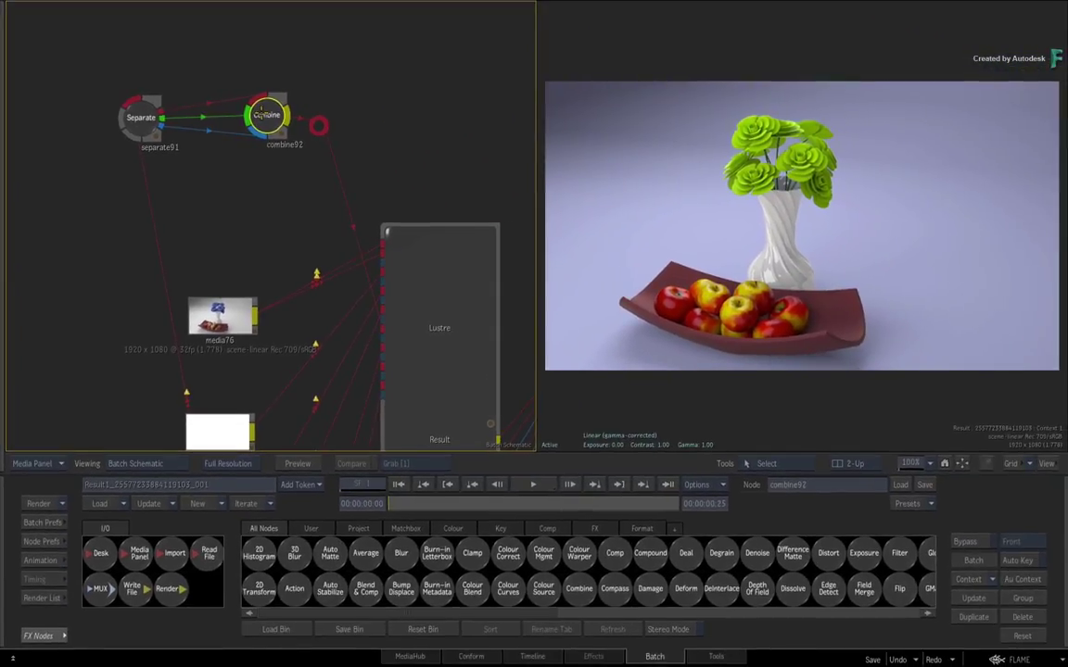
- Preview separate91's and combine92's outputs, confirming the green-flowers, red-vase matte on black
{"action": "left_click", "coordinate": [137, 118]}
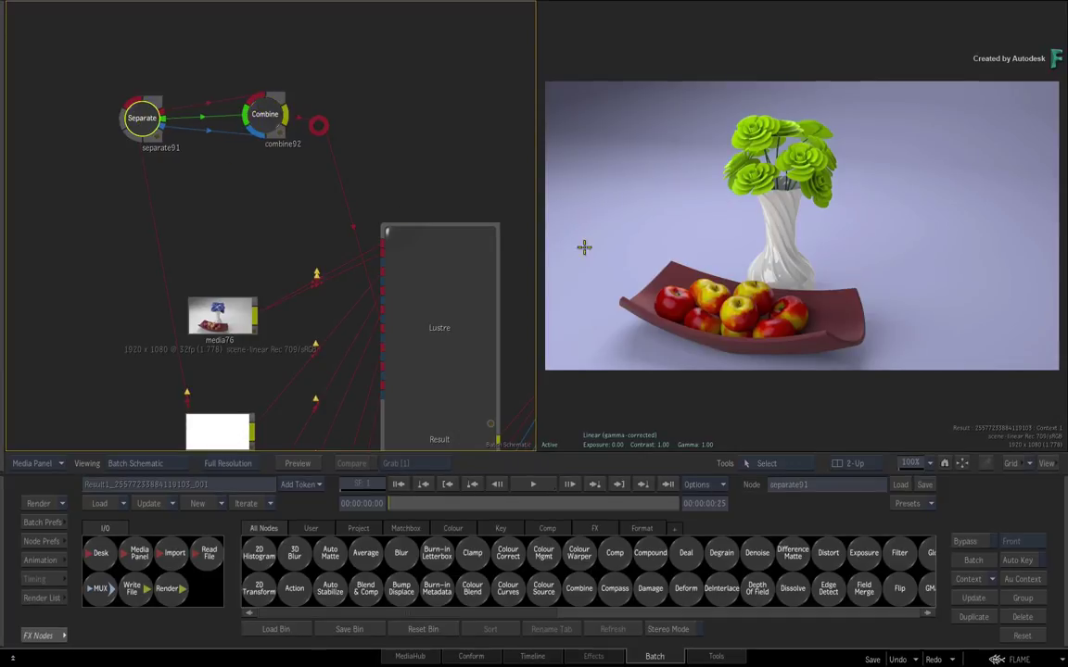
{"action": "key", "text": "e"}
{"action": "key", "text": "Tab"}
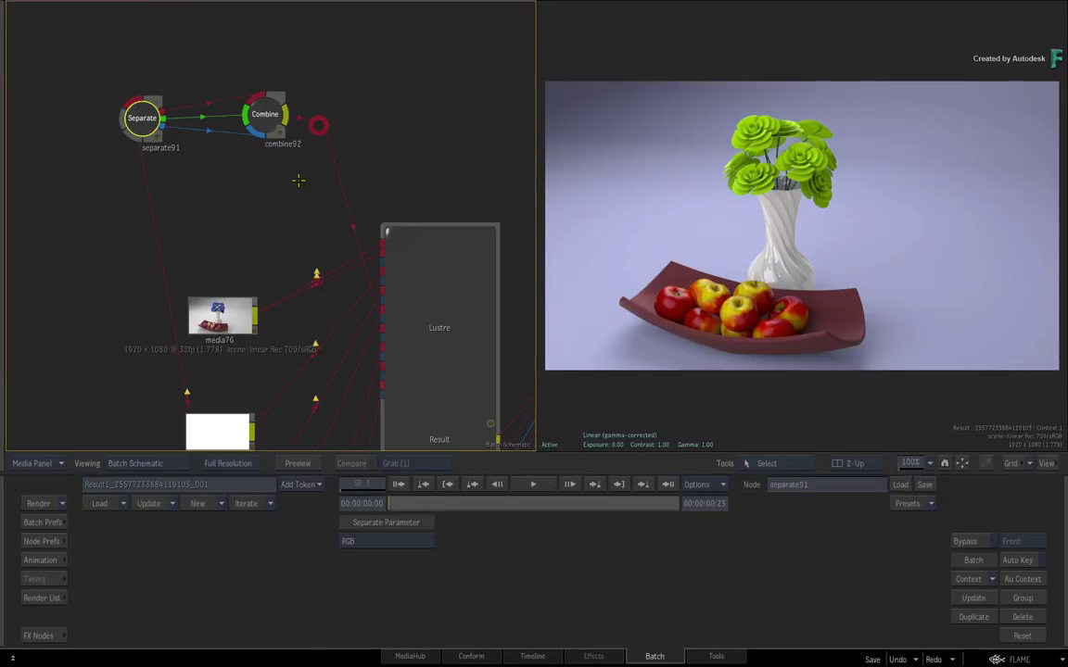
{"action": "left_click", "coordinate": [266, 119]}
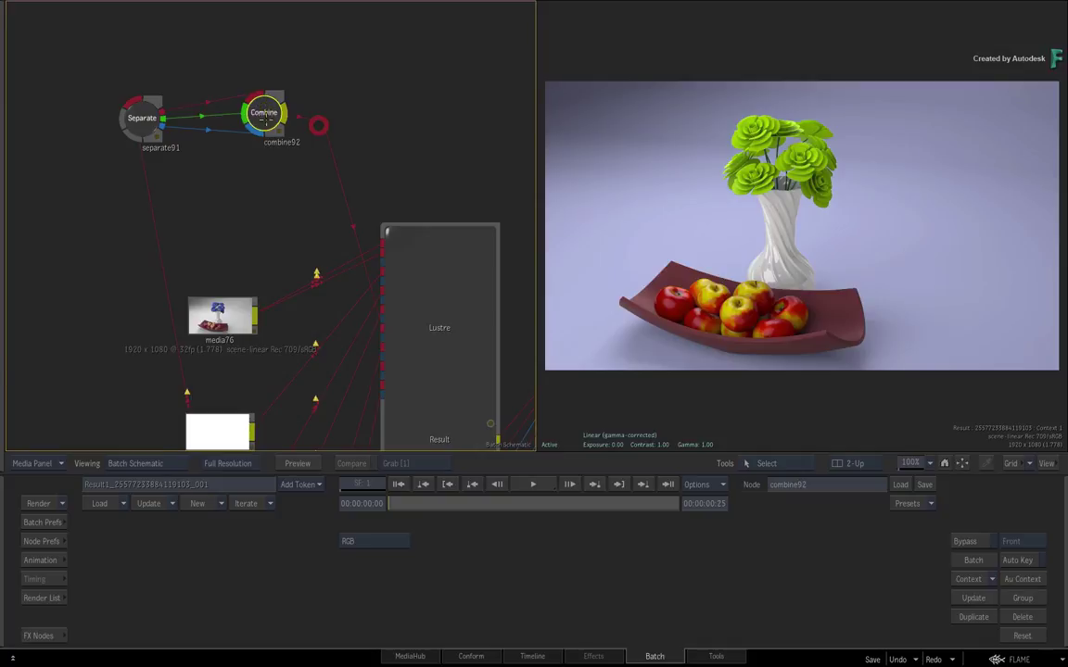
{"action": "key", "text": "Tab"}
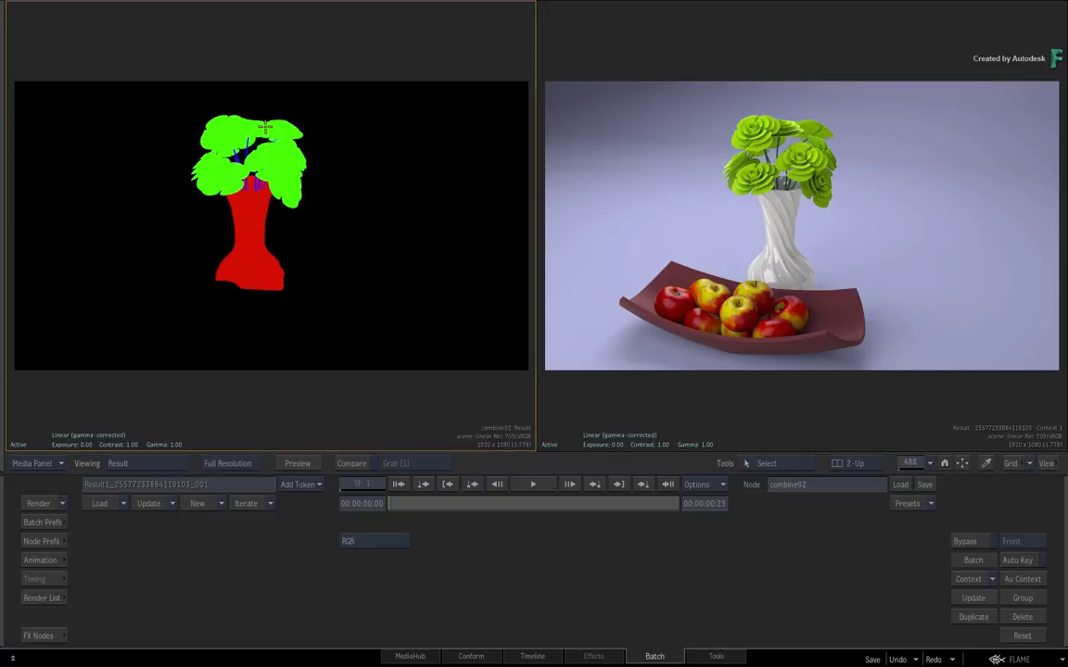
{"action": "key", "text": "Tab"}
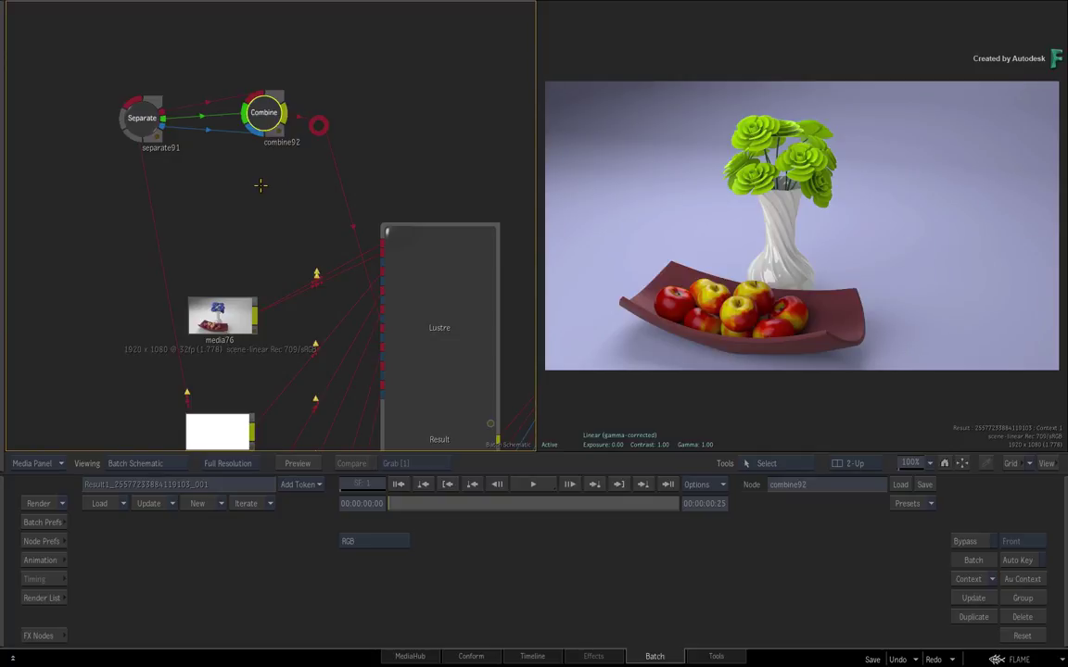
- Check separate91's red vase and green flower masks, then shift the node further left
{"action": "left_click", "coordinate": [141, 118]}
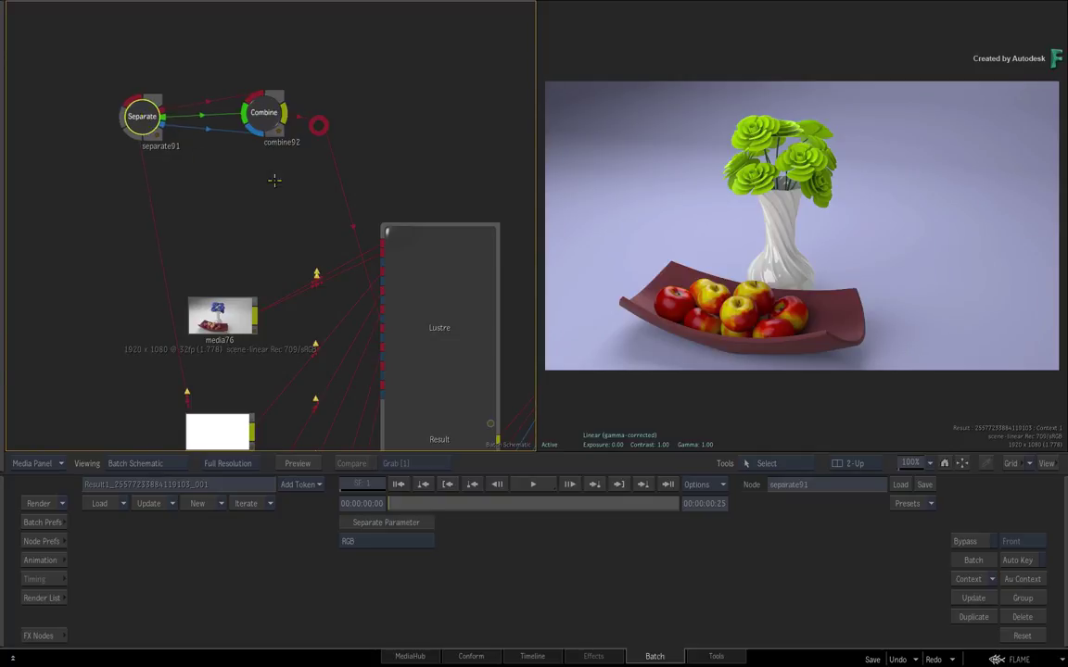
{"action": "key", "text": "Tab"}
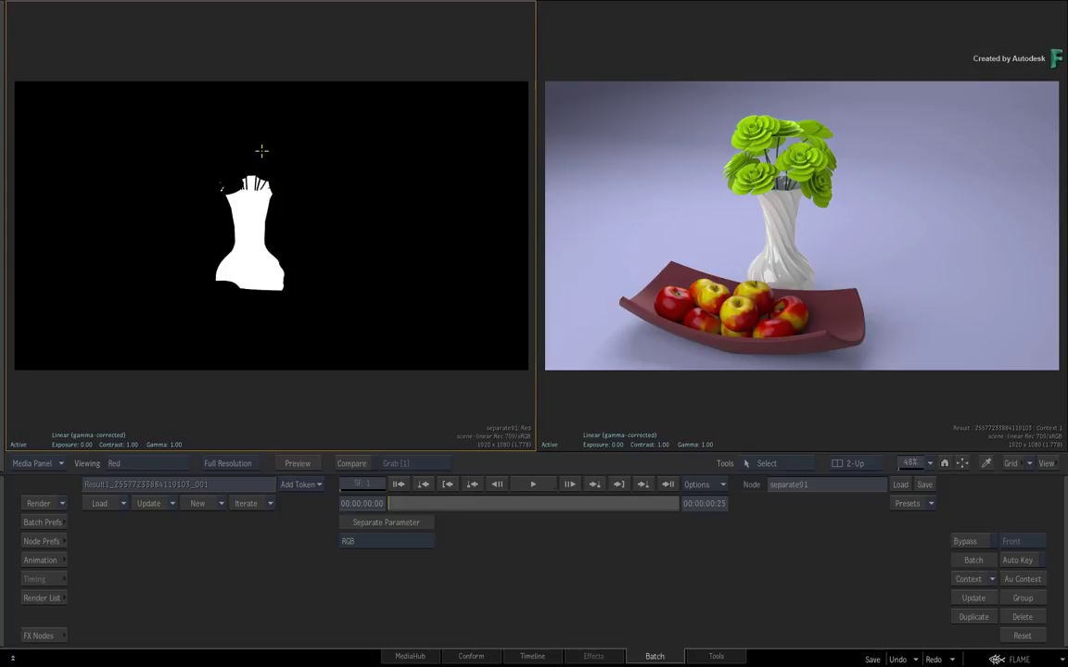
{"action": "key", "text": "g"}
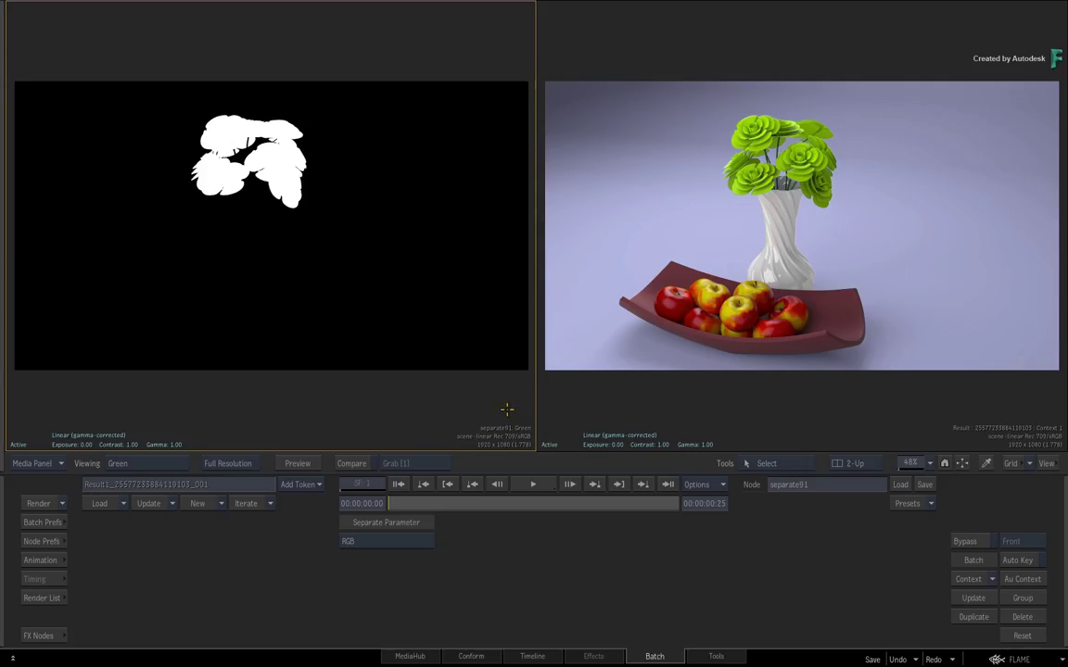
{"action": "key", "text": "Escape"}
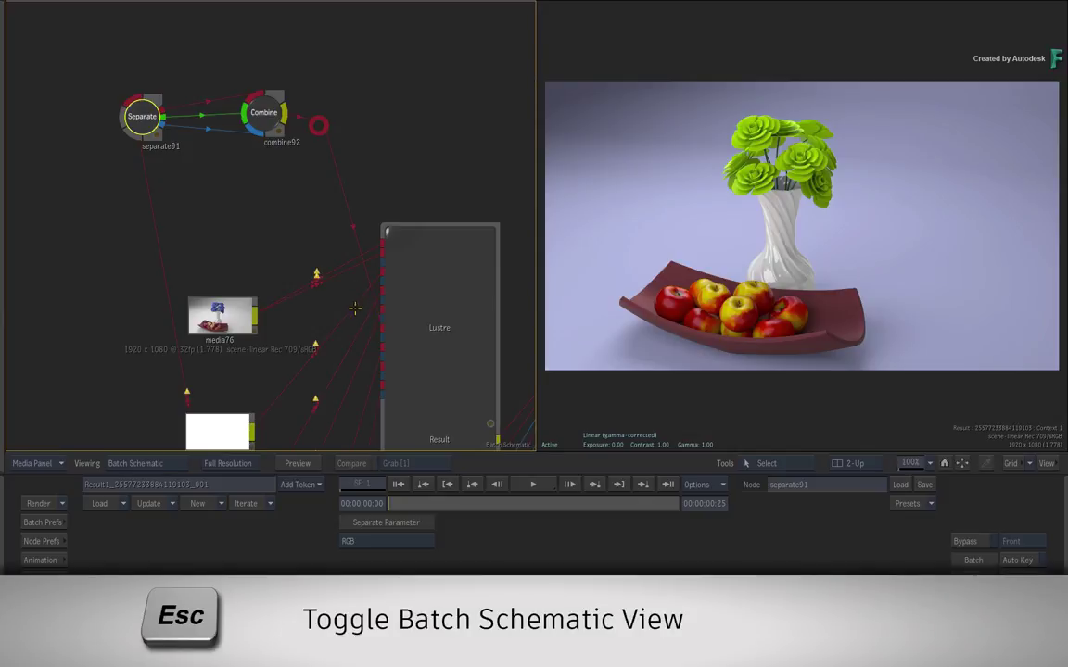
{"action": "left_click_drag", "start_coordinate": [142, 116], "coordinate": [75, 114]}
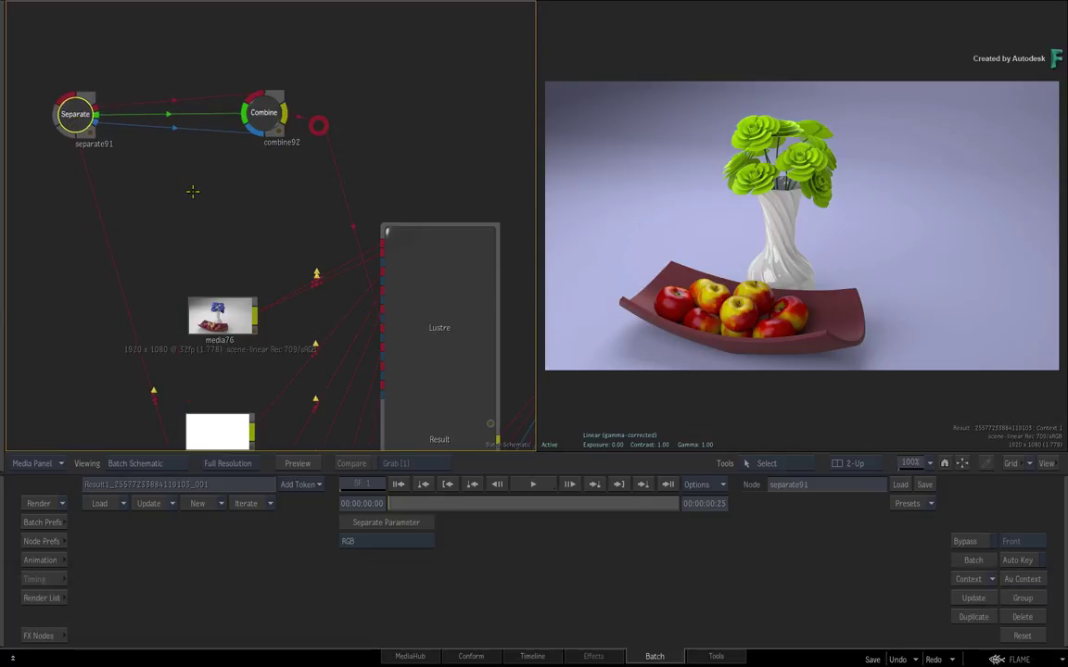
- Insert Paint node paint93 on the green channel link from separate91 to combine92
{"action": "left_click", "coordinate": [40, 636]}
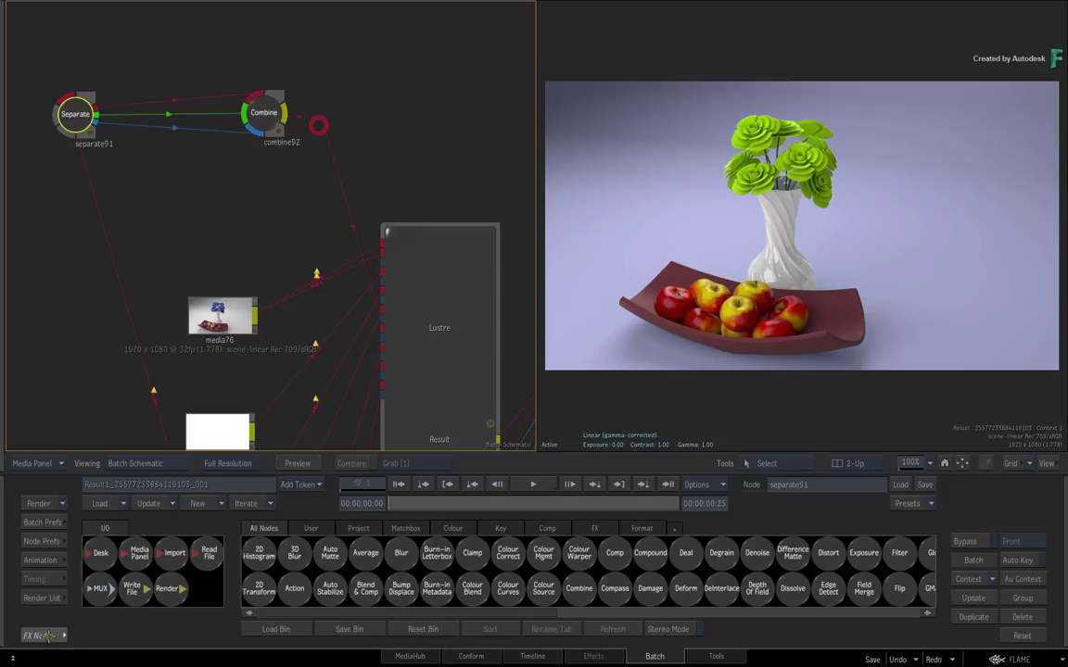
{"action": "scroll", "coordinate": [666, 592], "scroll_direction": "right", "scroll_amount": 10}
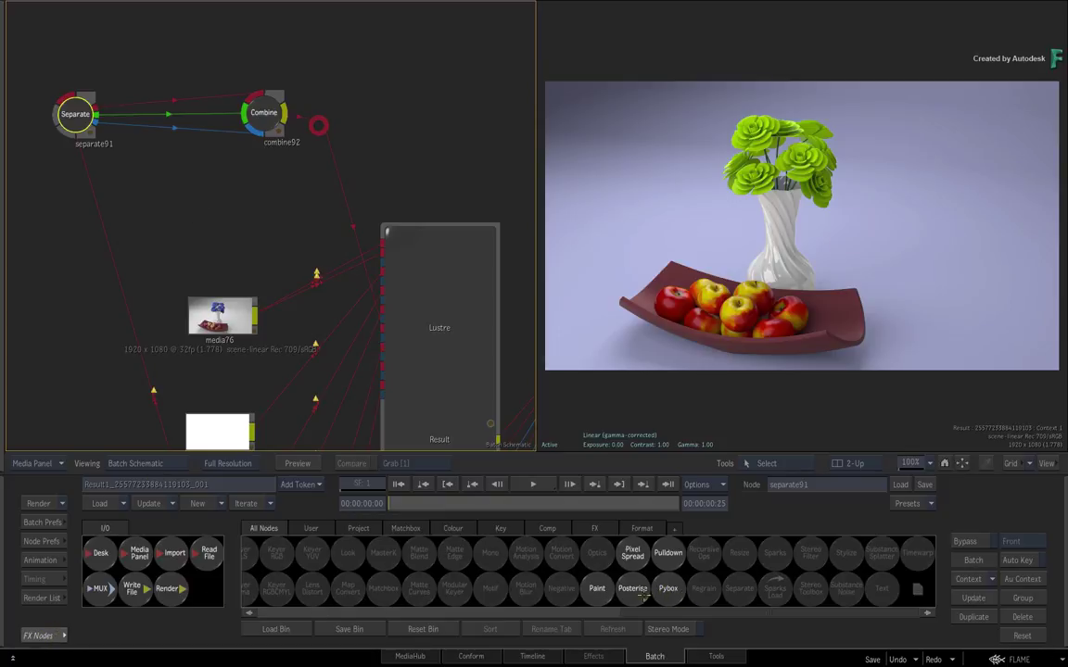
{"action": "left_click", "coordinate": [597, 588]}
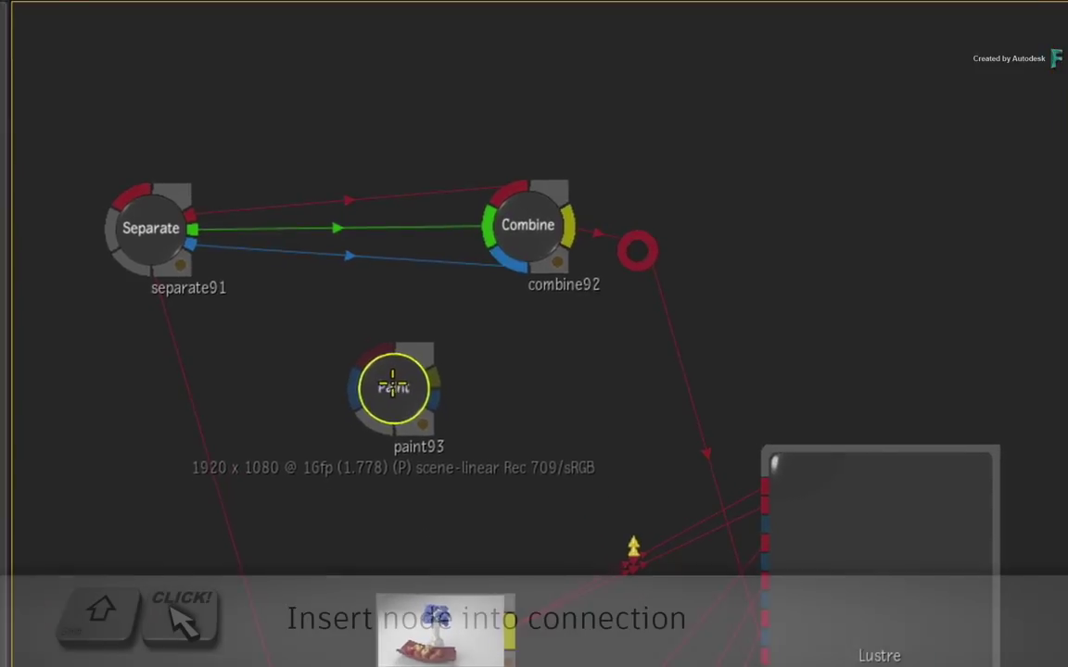
{"action": "left_click", "coordinate": [385, 231], "text": "shift"}
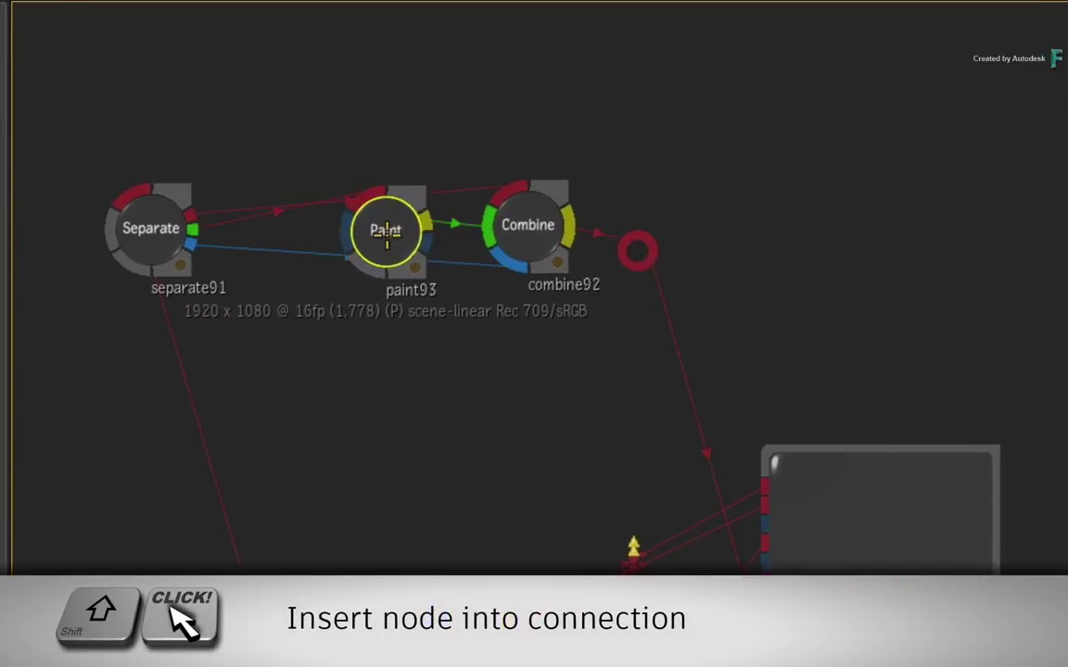
{"action": "mouse_move", "coordinate": [386, 232]}
{"action": "left_mouse_down"}
{"action": "mouse_move", "coordinate": [369, 387]}
{"action": "mouse_move", "coordinate": [370, 348]}
{"action": "mouse_move", "coordinate": [404, 352]}
{"action": "left_mouse_up"}
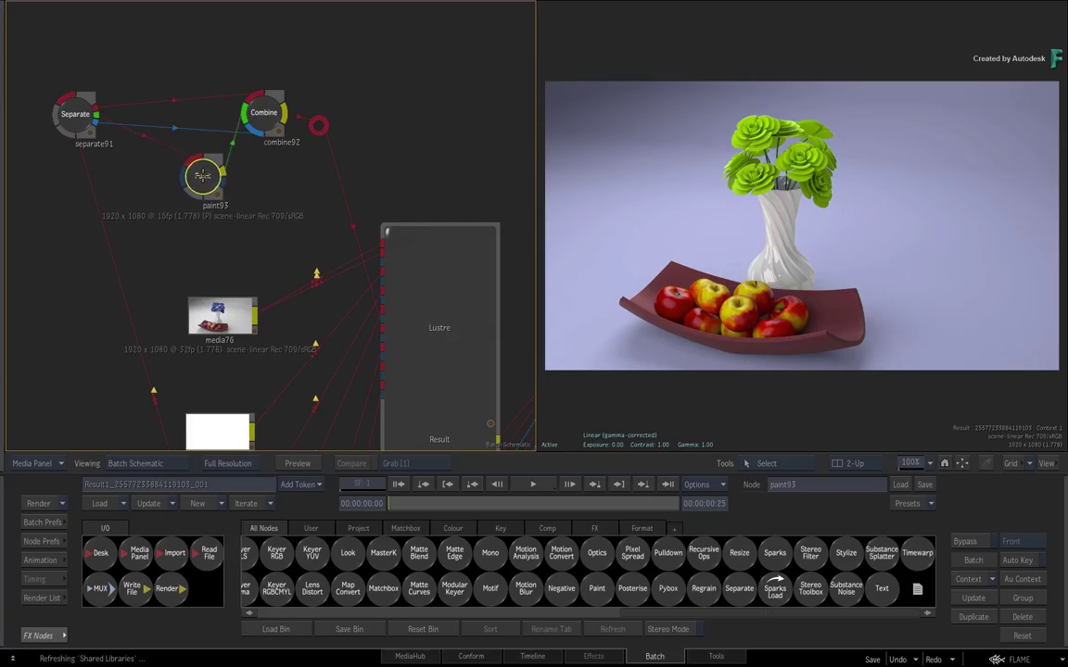
- Open paint93's controls and zoom in on its white flower matte in the viewer
{"action": "double_click", "coordinate": [202, 182]}
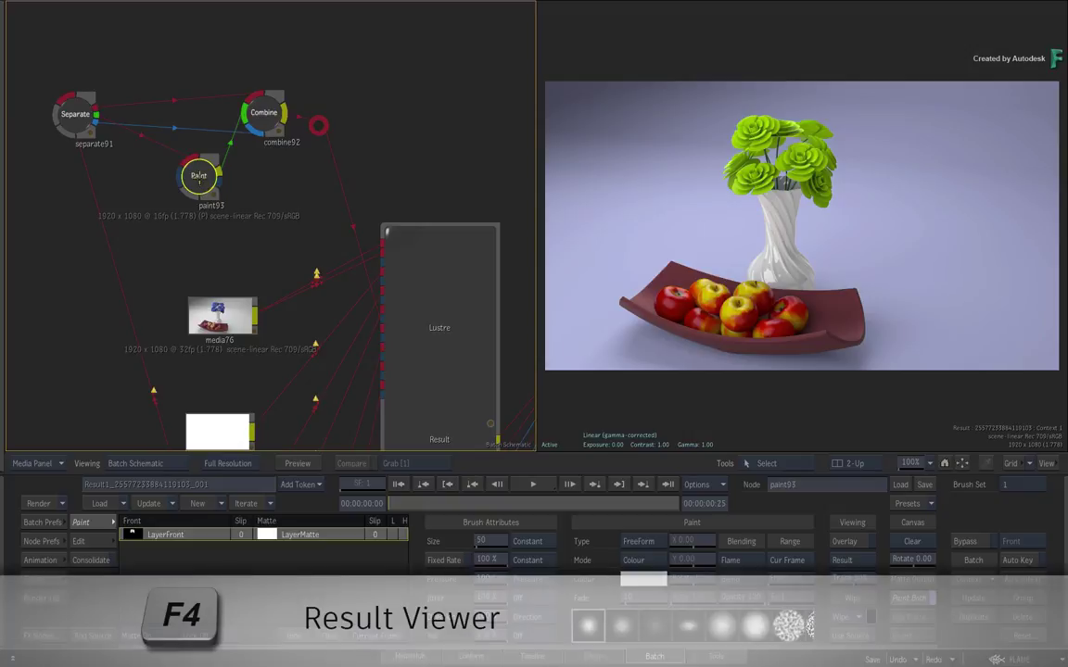
{"action": "key", "text": "F4"}
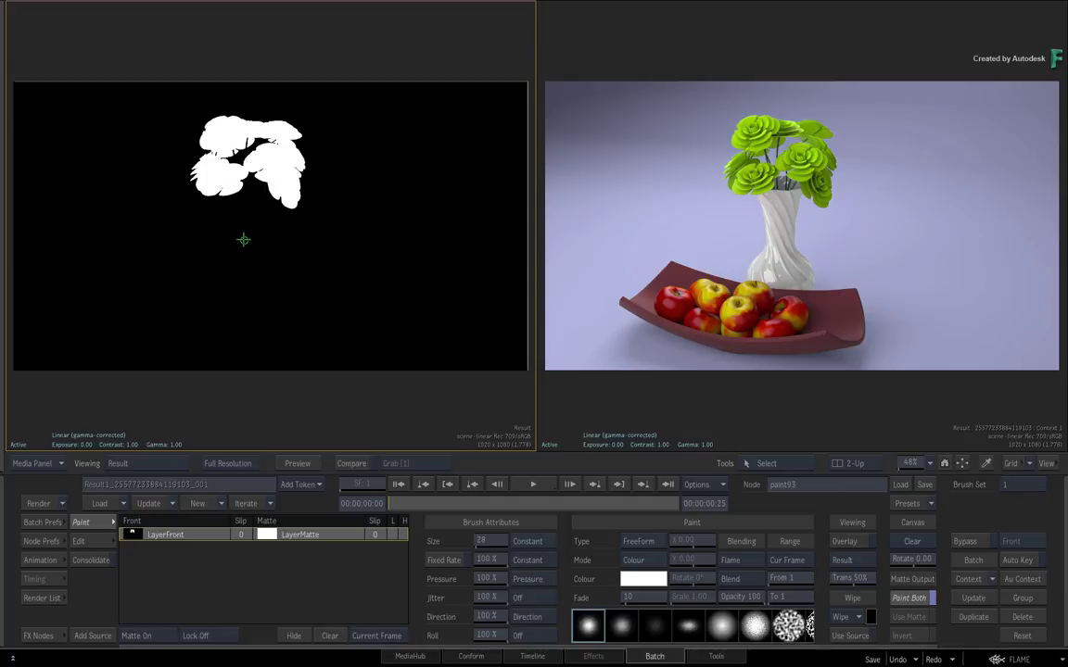
{"action": "left_click_drag", "start_coordinate": [226, 229], "coordinate": [339, 418]}
- Set the paint colour to black and the stroke range to Sequence, frames 1 to 25
{"action": "left_click", "coordinate": [645, 577]}
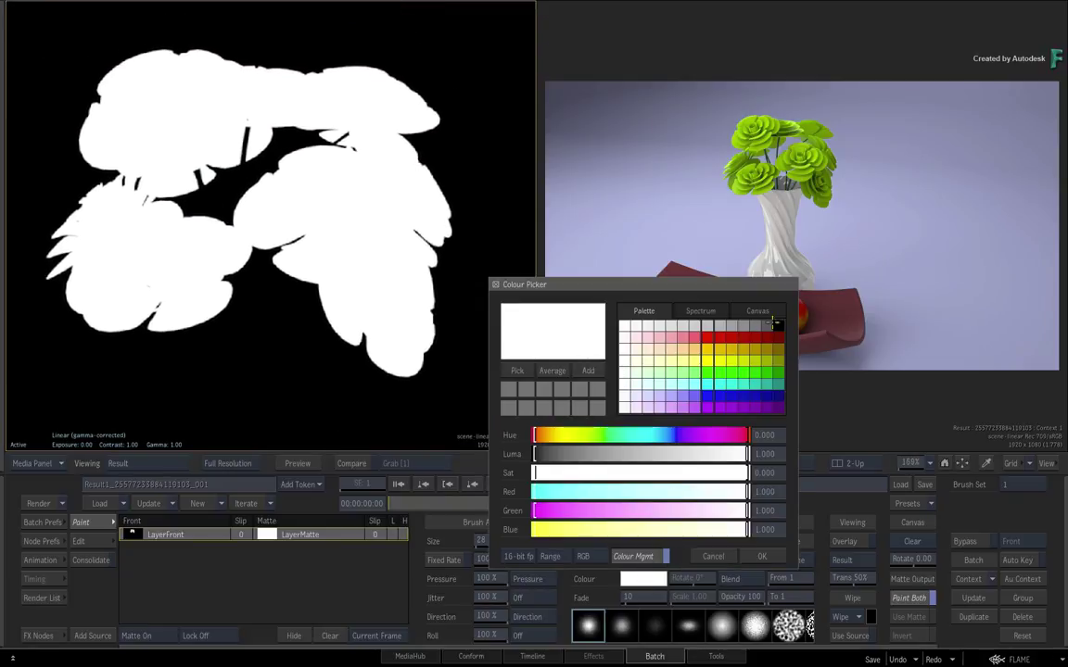
{"action": "left_click", "coordinate": [777, 324]}
{"action": "left_click", "coordinate": [761, 556]}
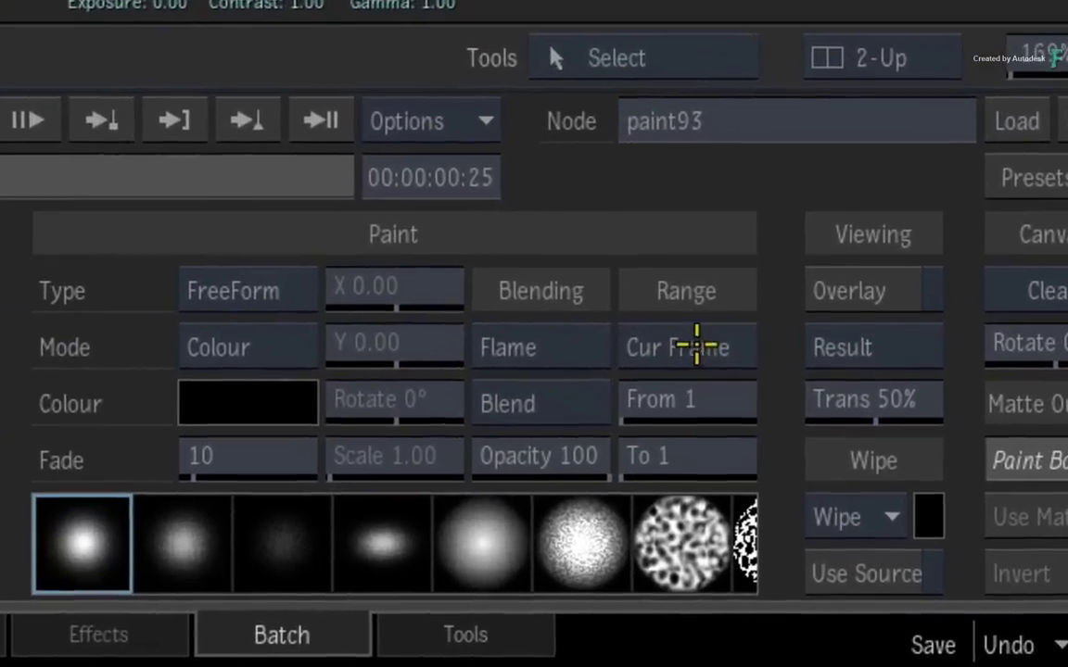
{"action": "left_click", "coordinate": [793, 557]}
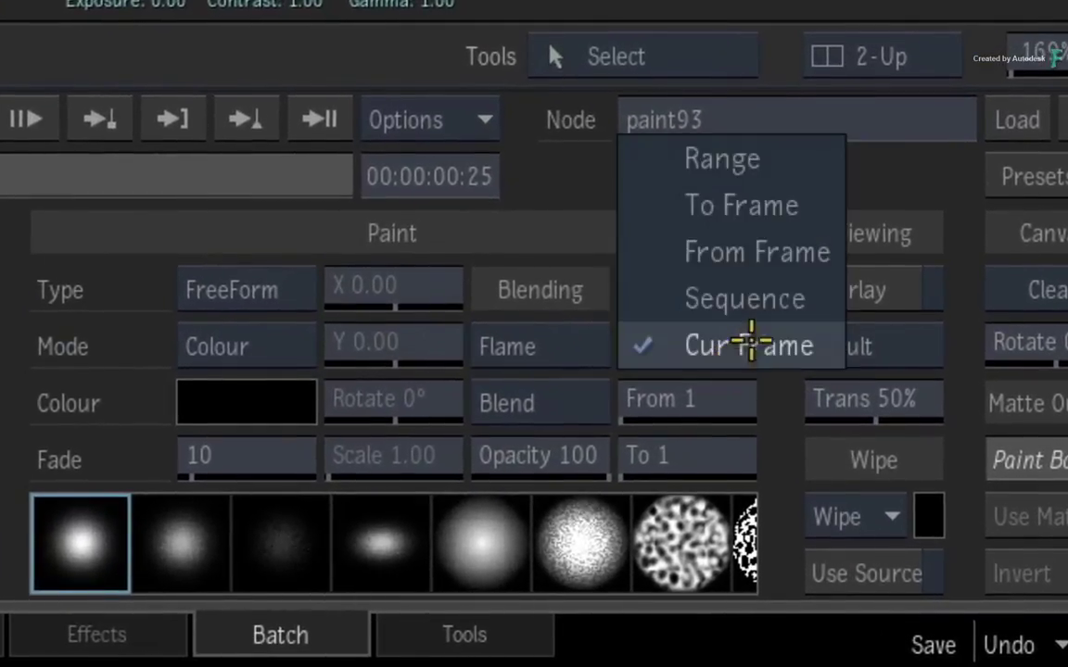
{"action": "left_click", "coordinate": [745, 299]}
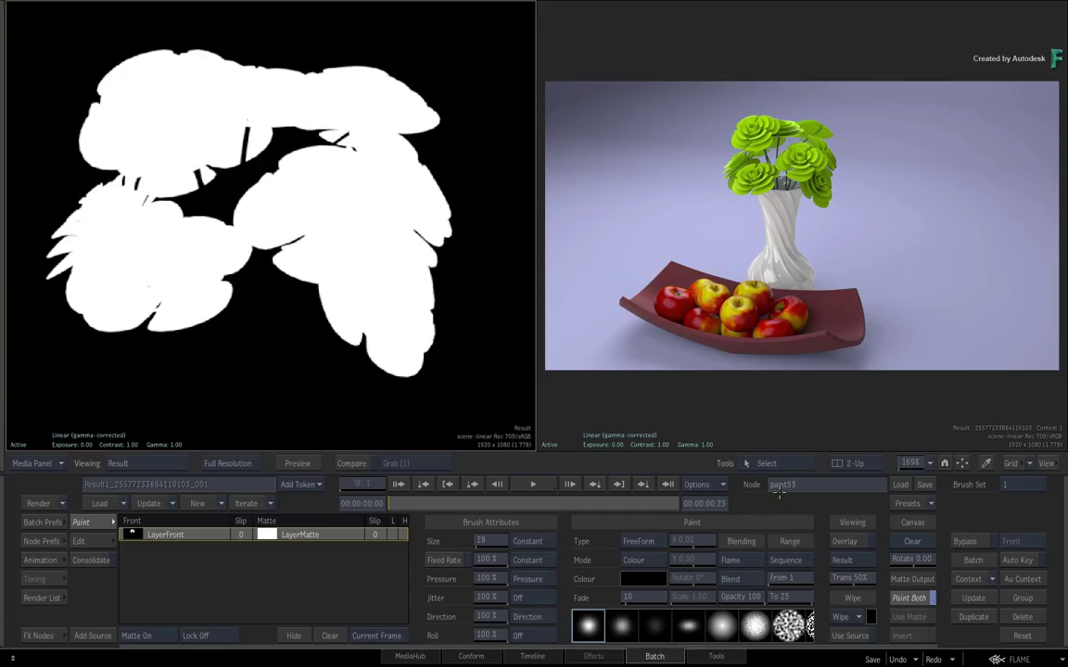
{"action": "scroll", "coordinate": [828, 290], "scroll_direction": "up", "scroll_amount": 5}
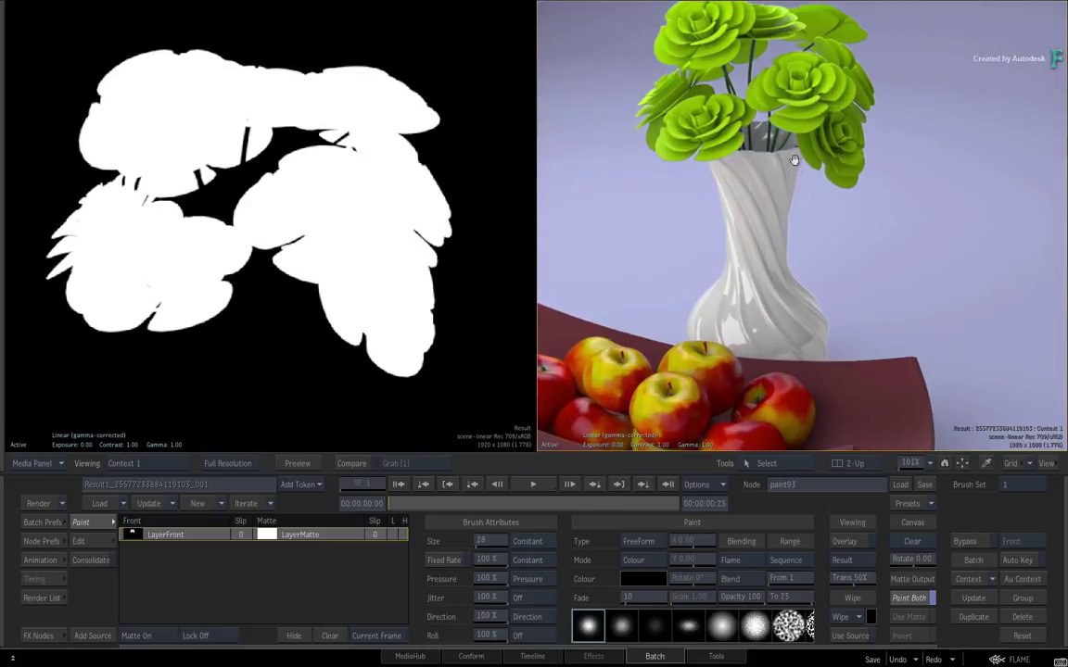
{"action": "scroll", "coordinate": [828, 290], "scroll_direction": "up", "scroll_amount": 2}
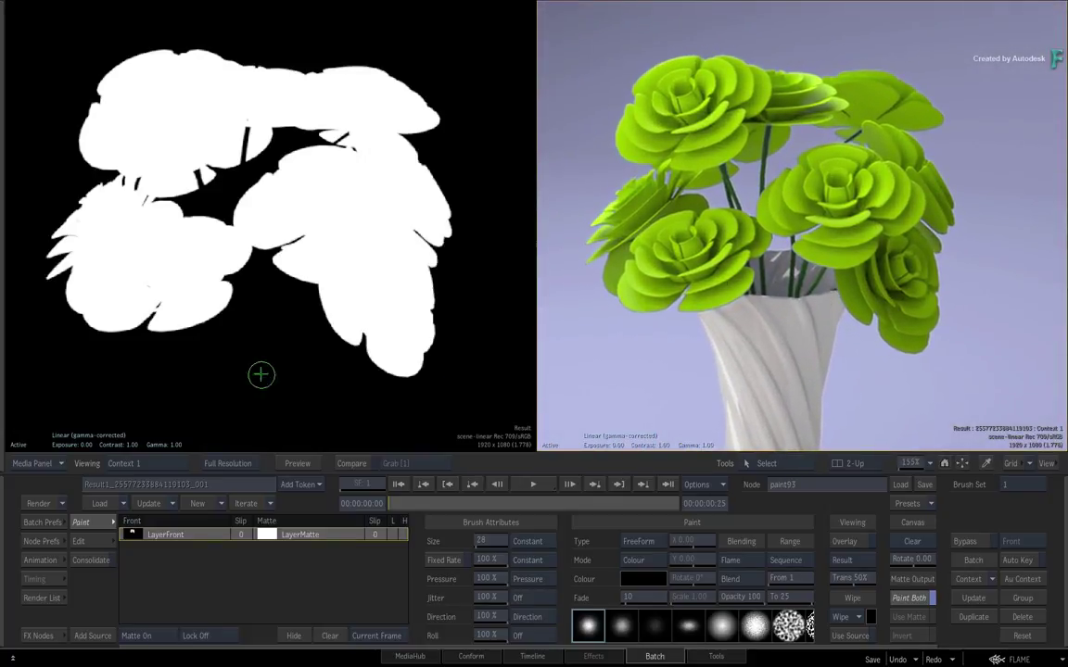
- Shrink the brush to size 14 and paint black strokes over the lower-left and right matte flowers
{"action": "key", "text": "s"}
{"action": "mouse_move", "coordinate": [105, 238]}
{"action": "left_mouse_down"}
{"action": "mouse_move", "coordinate": [116, 239]}
{"action": "mouse_move", "coordinate": [104, 238]}
{"action": "mouse_move", "coordinate": [109, 228]}
{"action": "left_mouse_up"}
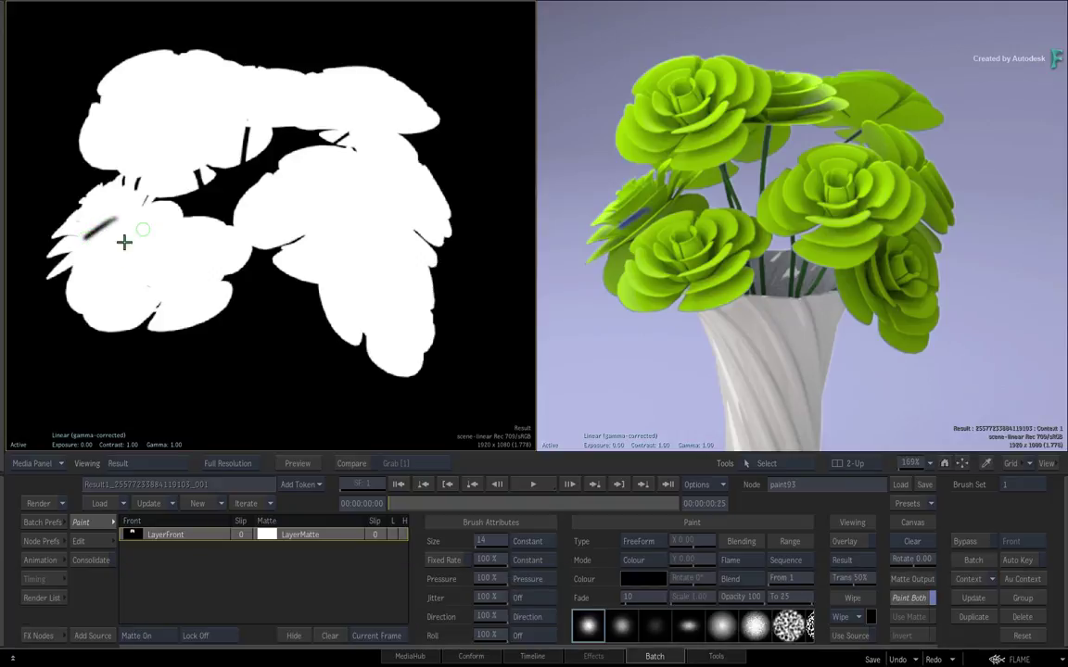
{"action": "left_click_drag", "start_coordinate": [116, 222], "coordinate": [85, 237]}
{"action": "mouse_move", "coordinate": [153, 236]}
{"action": "left_mouse_down"}
{"action": "mouse_move", "coordinate": [116, 306]}
{"action": "mouse_move", "coordinate": [148, 288]}
{"action": "left_mouse_up"}
{"action": "mouse_move", "coordinate": [176, 223]}
{"action": "left_mouse_down"}
{"action": "mouse_move", "coordinate": [190, 306]}
{"action": "mouse_move", "coordinate": [218, 283]}
{"action": "left_mouse_up"}
{"action": "mouse_move", "coordinate": [297, 178]}
{"action": "left_mouse_down"}
{"action": "mouse_move", "coordinate": [267, 226]}
{"action": "mouse_move", "coordinate": [317, 223]}
{"action": "mouse_move", "coordinate": [334, 287]}
{"action": "mouse_move", "coordinate": [385, 329]}
{"action": "left_mouse_up"}
{"action": "mouse_move", "coordinate": [332, 190]}
{"action": "left_mouse_down"}
{"action": "mouse_move", "coordinate": [394, 278]}
{"action": "mouse_move", "coordinate": [408, 210]}
{"action": "left_mouse_up"}
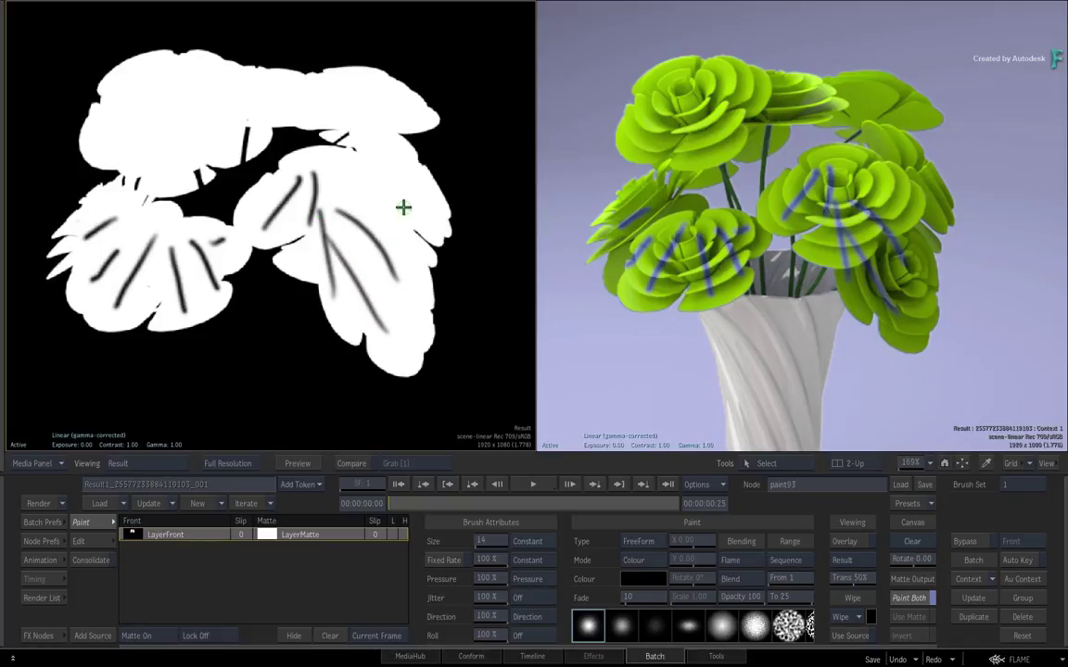
{"action": "left_click_drag", "start_coordinate": [355, 162], "coordinate": [417, 186]}
- Paint more black strokes across the upper and upper-left flowers, touching up the right and lower-left
{"action": "left_click_drag", "start_coordinate": [396, 98], "coordinate": [359, 117]}
{"action": "mouse_move", "coordinate": [339, 79]}
{"action": "left_mouse_down"}
{"action": "mouse_move", "coordinate": [323, 101]}
{"action": "mouse_move", "coordinate": [286, 104]}
{"action": "left_mouse_up"}
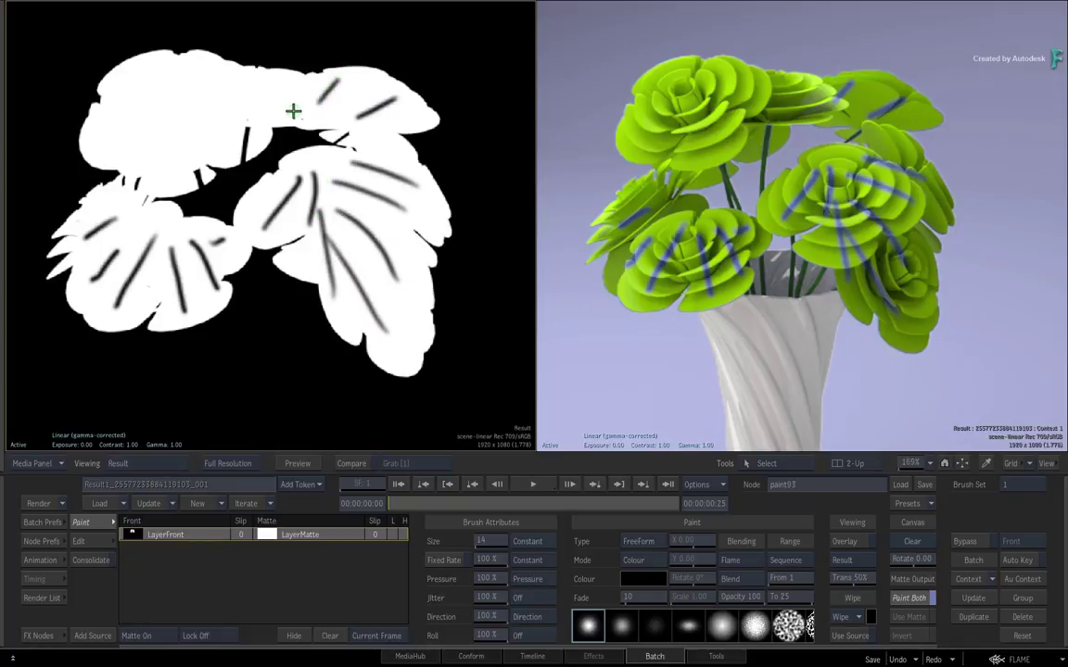
{"action": "left_click_drag", "start_coordinate": [237, 76], "coordinate": [254, 106]}
{"action": "left_click_drag", "start_coordinate": [169, 65], "coordinate": [223, 111]}
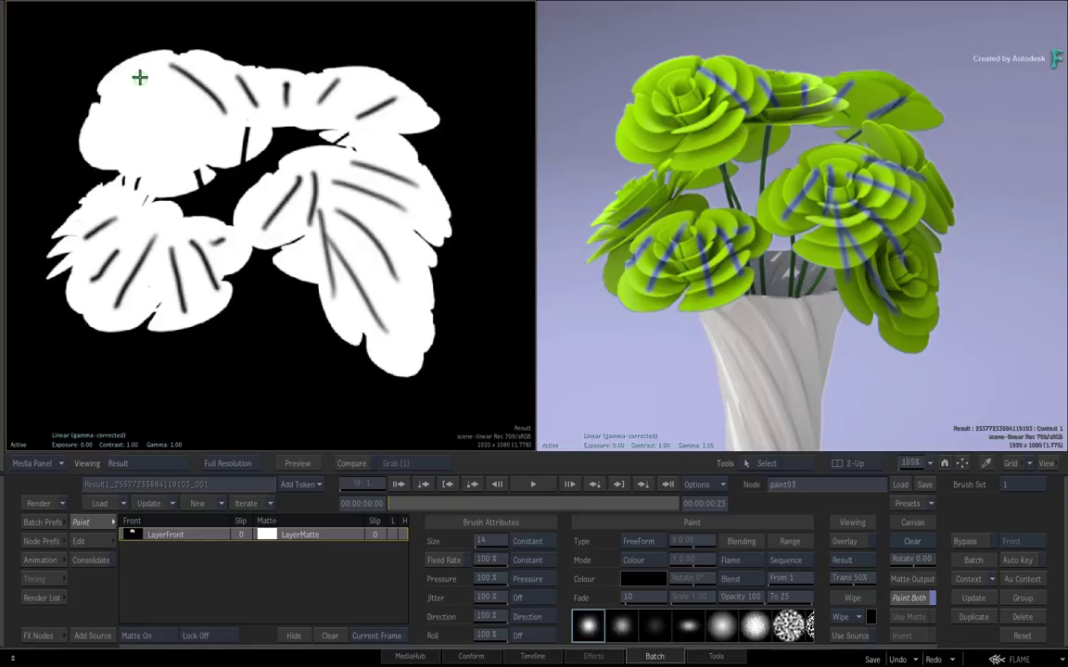
{"action": "left_click_drag", "start_coordinate": [132, 83], "coordinate": [179, 132]}
{"action": "left_click_drag", "start_coordinate": [104, 123], "coordinate": [150, 148]}
{"action": "left_click_drag", "start_coordinate": [90, 134], "coordinate": [132, 150]}
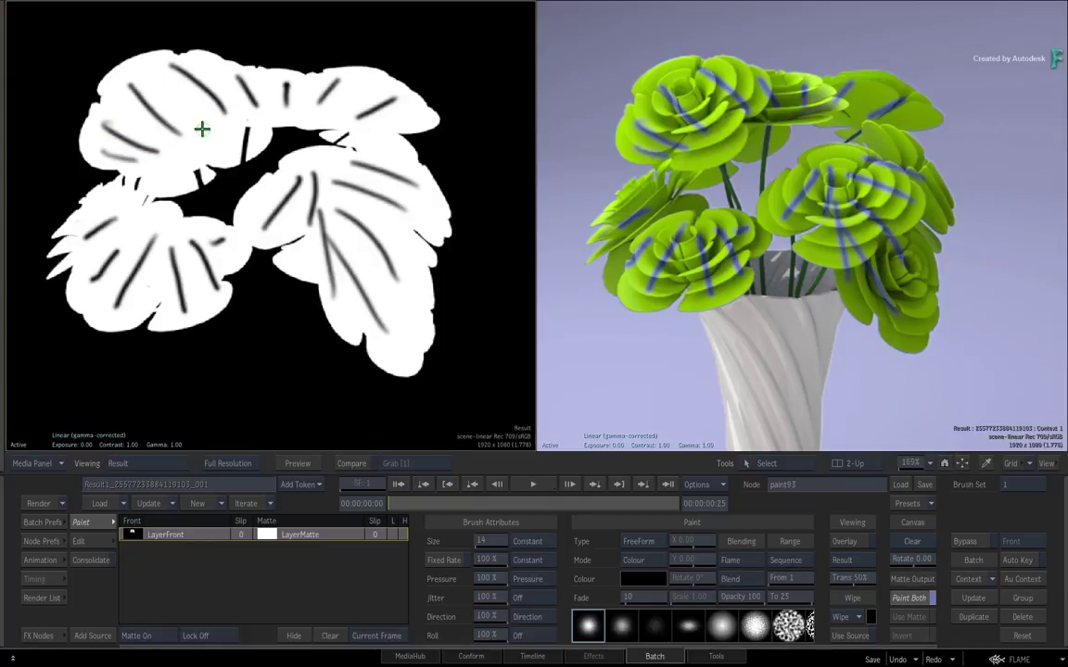
{"action": "left_click_drag", "start_coordinate": [168, 86], "coordinate": [185, 109]}
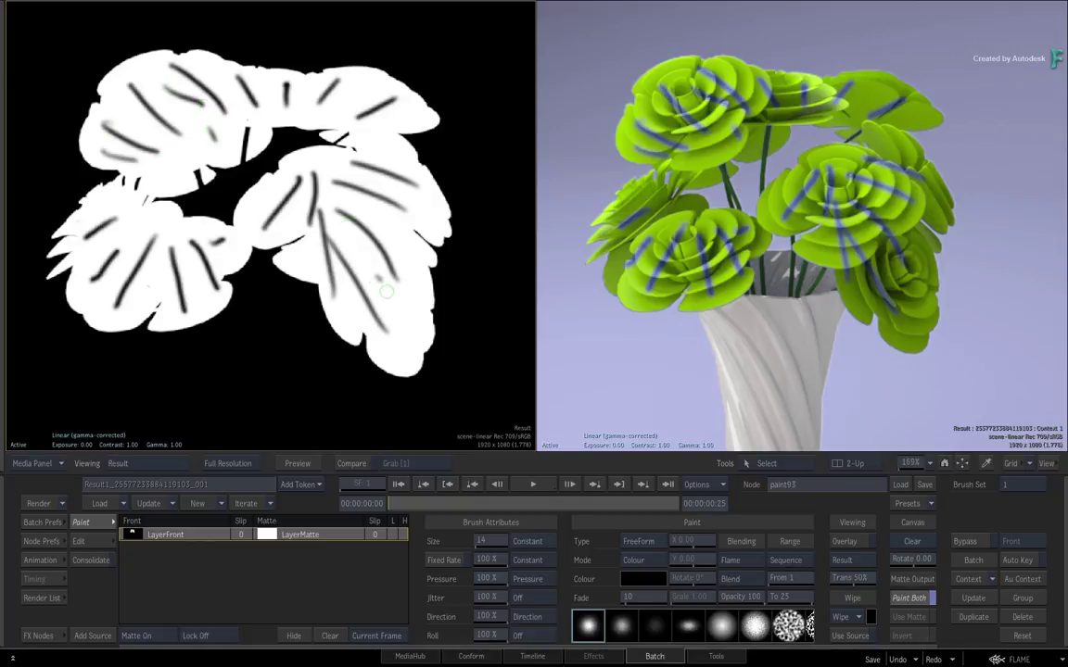
{"action": "left_click_drag", "start_coordinate": [344, 255], "coordinate": [363, 295]}
{"action": "left_click_drag", "start_coordinate": [115, 299], "coordinate": [139, 325]}
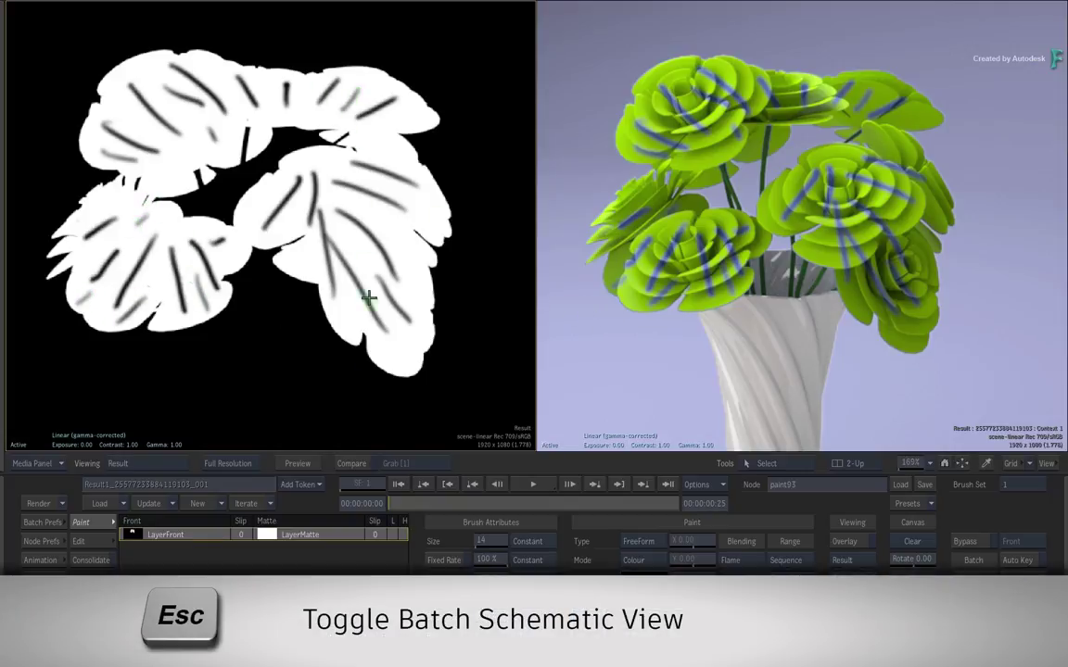
- Return to the batch schematic, fit the full-frame result view, and render the 25-frame batch setup
{"action": "key", "text": "Escape"}
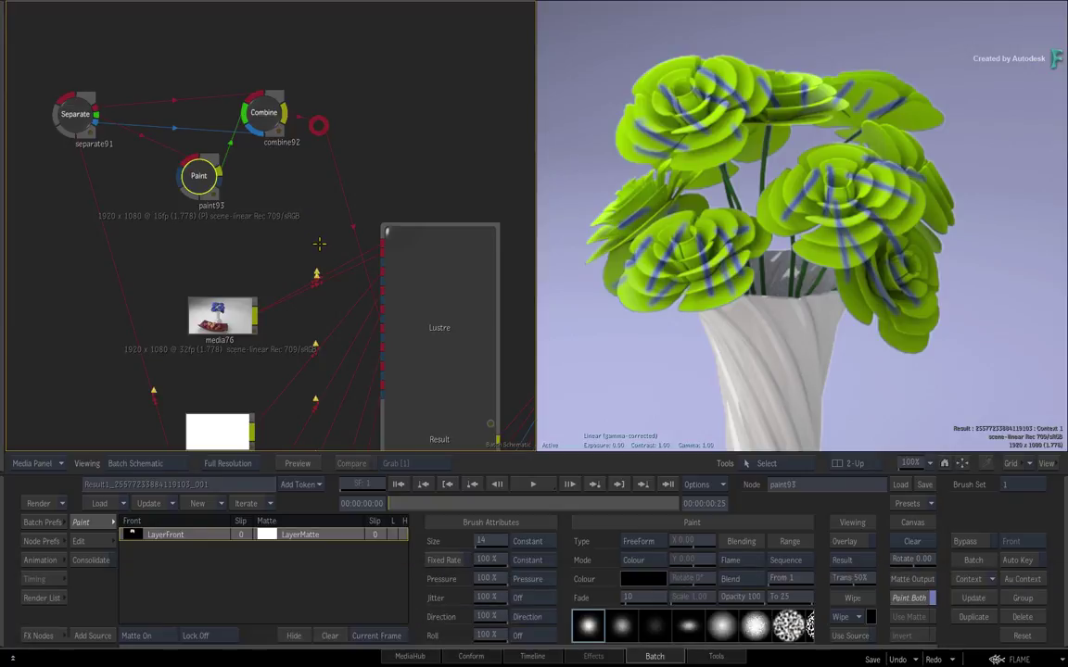
{"action": "scroll", "coordinate": [290, 314], "scroll_direction": "down", "scroll_amount": 5}
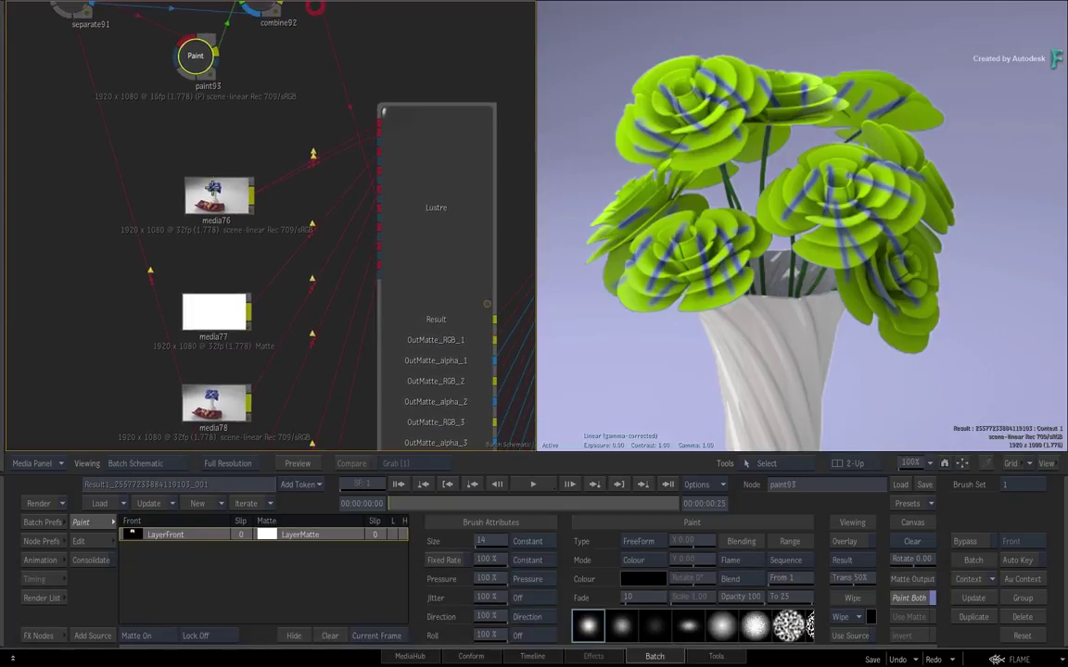
{"action": "key", "text": "F4"}
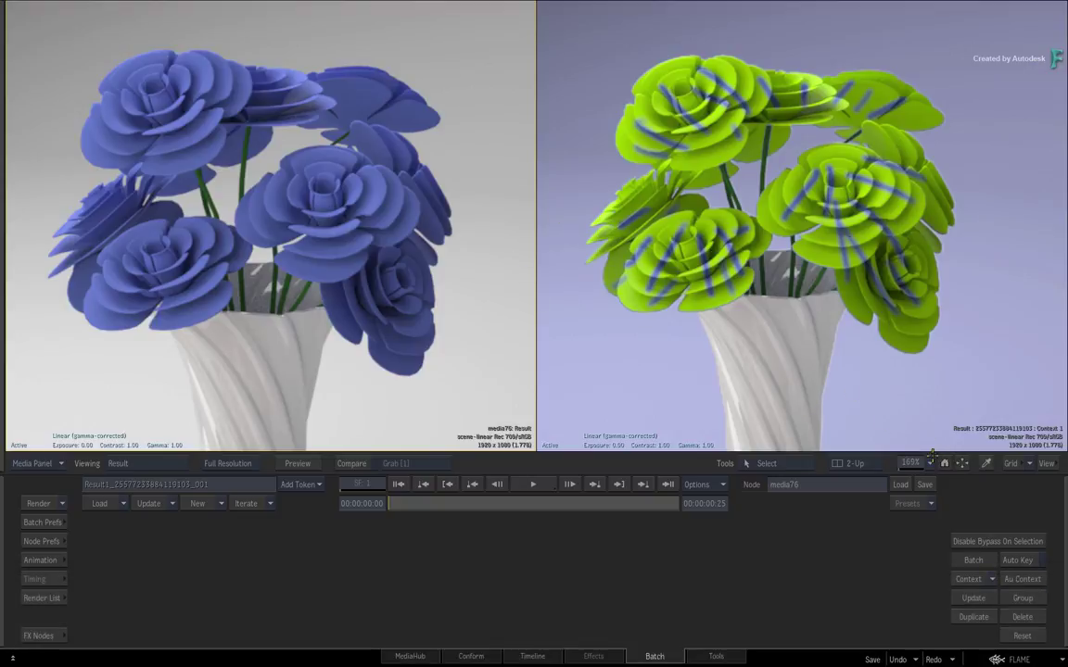
{"action": "left_click", "coordinate": [961, 464]}
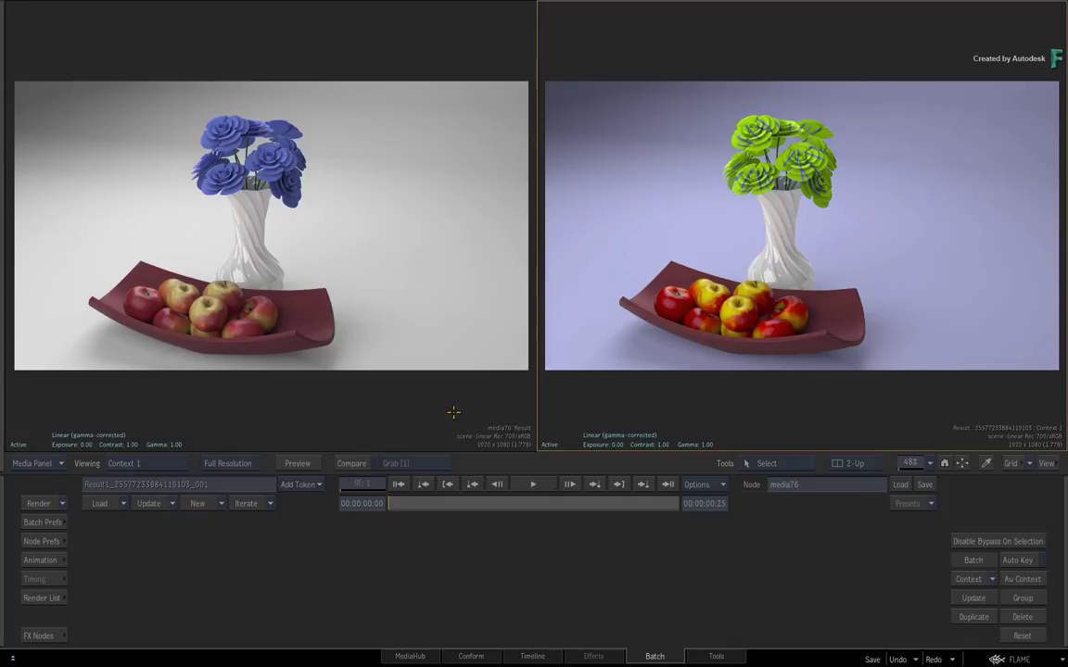
{"action": "left_click", "coordinate": [39, 504]}
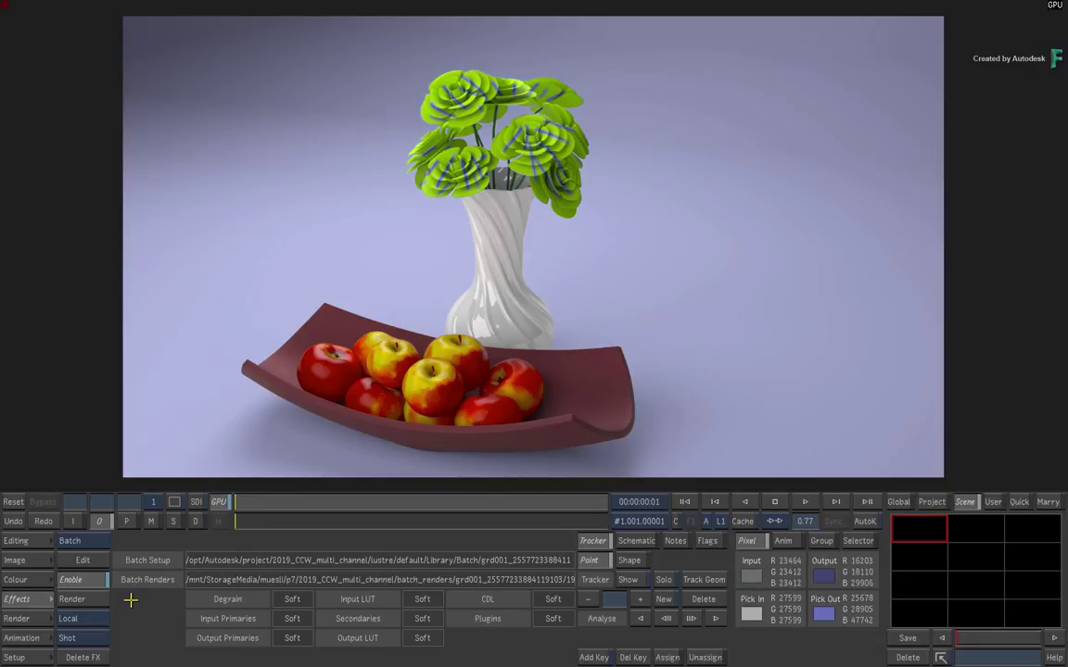
- Toggle the Batch painted-matte effect off and back on to compare, then return to Colour grading
{"action": "left_click", "coordinate": [91, 579]}
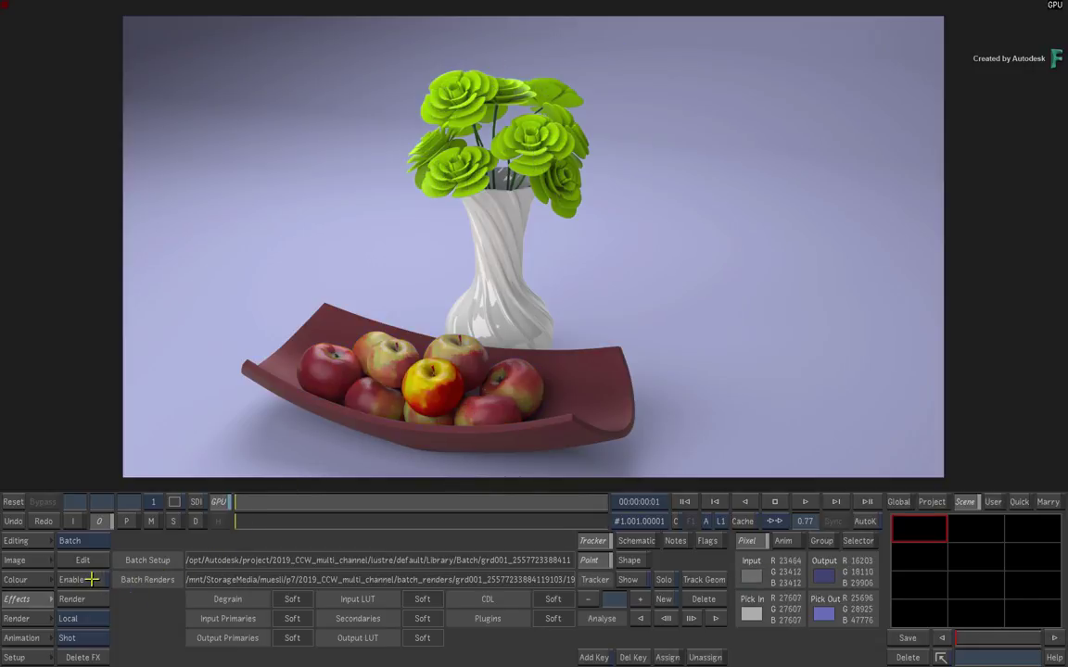
{"action": "left_click", "coordinate": [90, 579]}
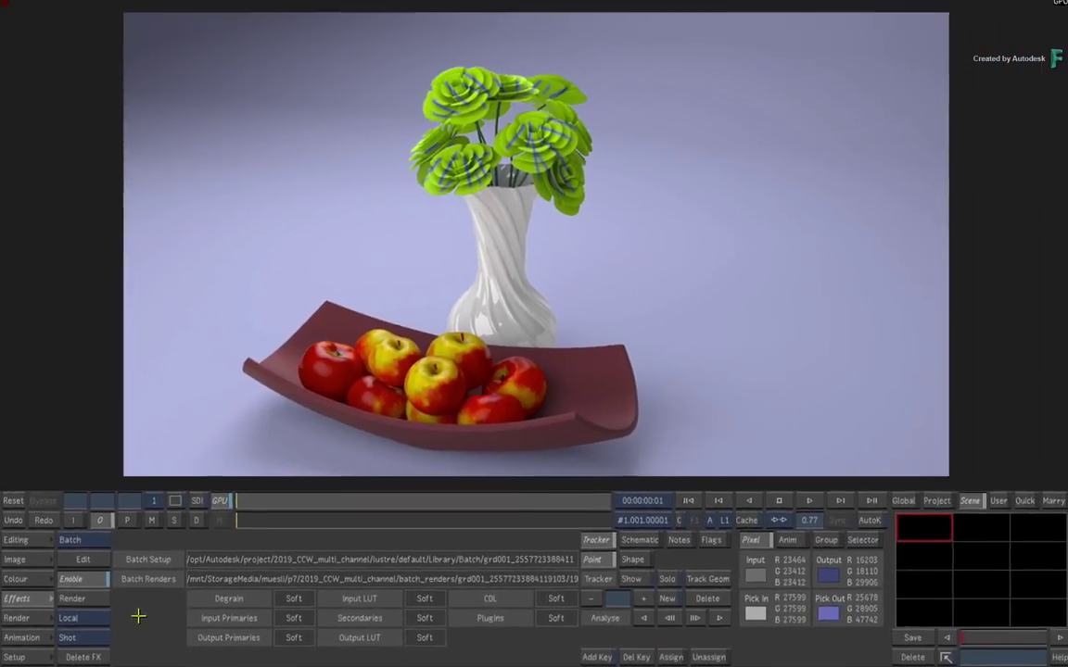
{"action": "left_click", "coordinate": [30, 580]}
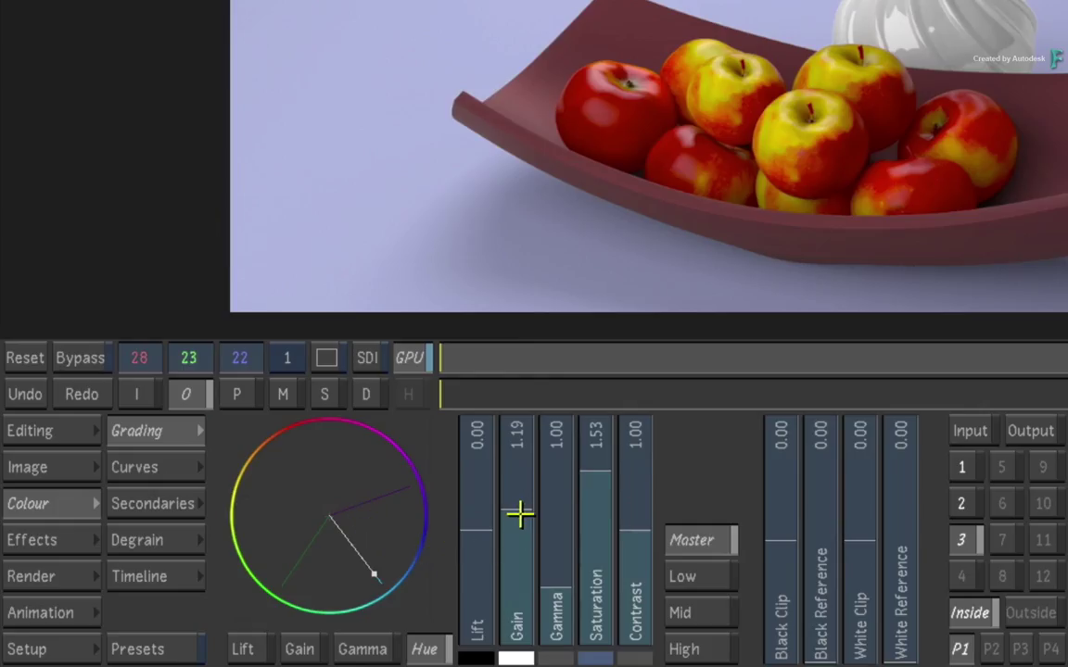
- Raise grade 3's gain to about 1.5 for the apples and rotate grade 2's flower hue to teal
{"action": "left_click_drag", "start_coordinate": [519, 512], "coordinate": [597, 499]}
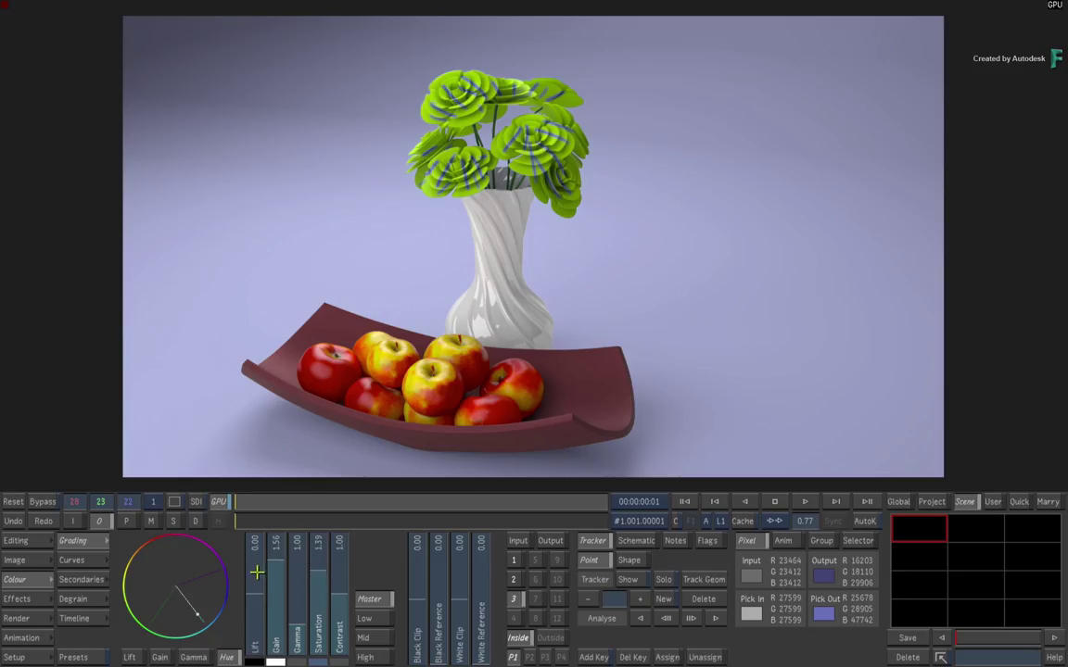
{"action": "left_click", "coordinate": [513, 581]}
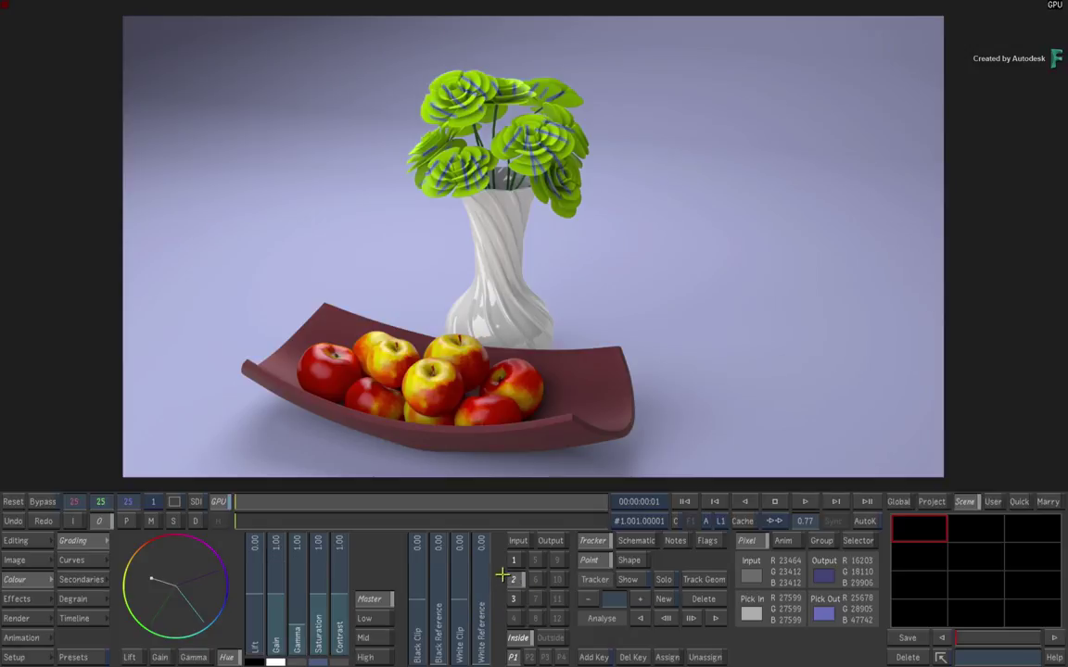
{"action": "left_click_drag", "start_coordinate": [151, 596], "coordinate": [167, 610]}
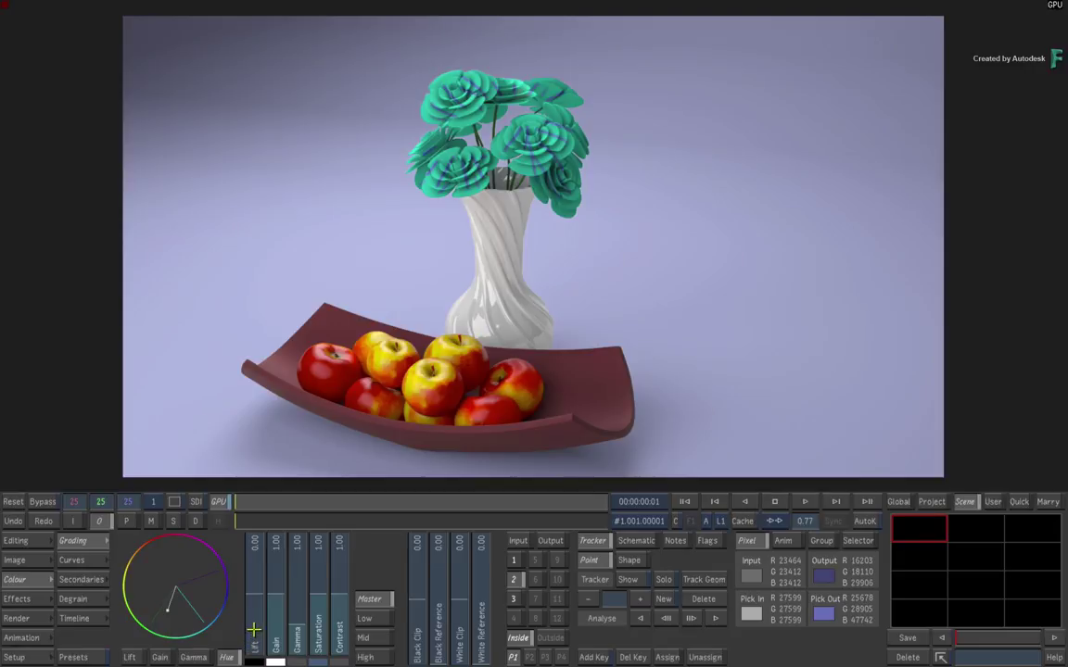
- Compare the original shot with the teal-flower, regraded-apple grade, ending graded with Effects controls showing
{"action": "left_click", "coordinate": [82, 579]}
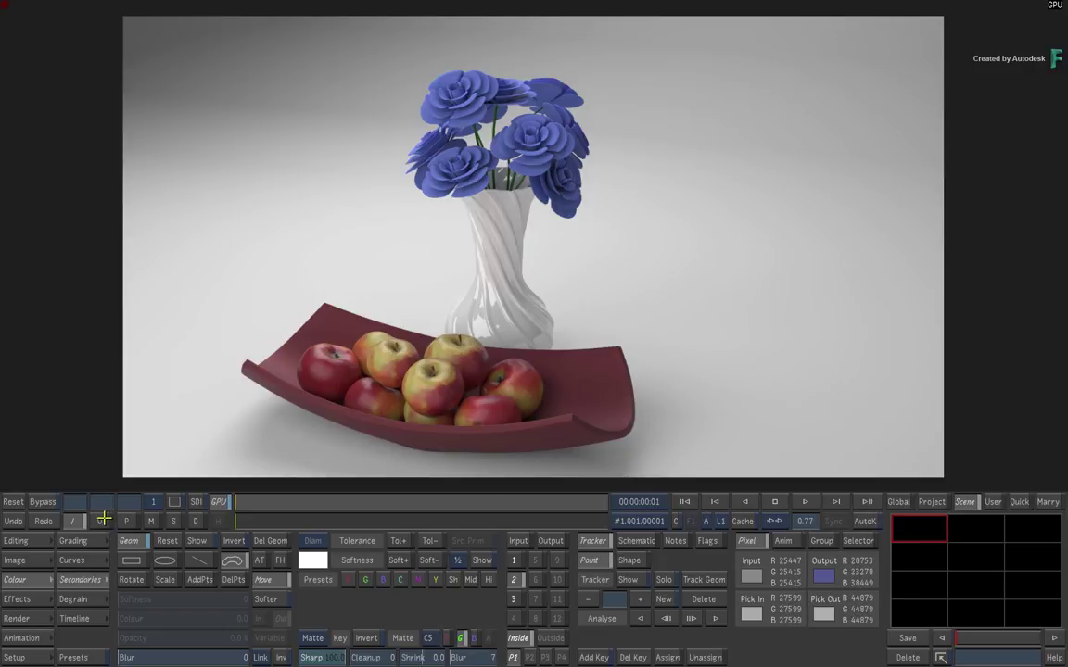
{"action": "left_click", "coordinate": [103, 520]}
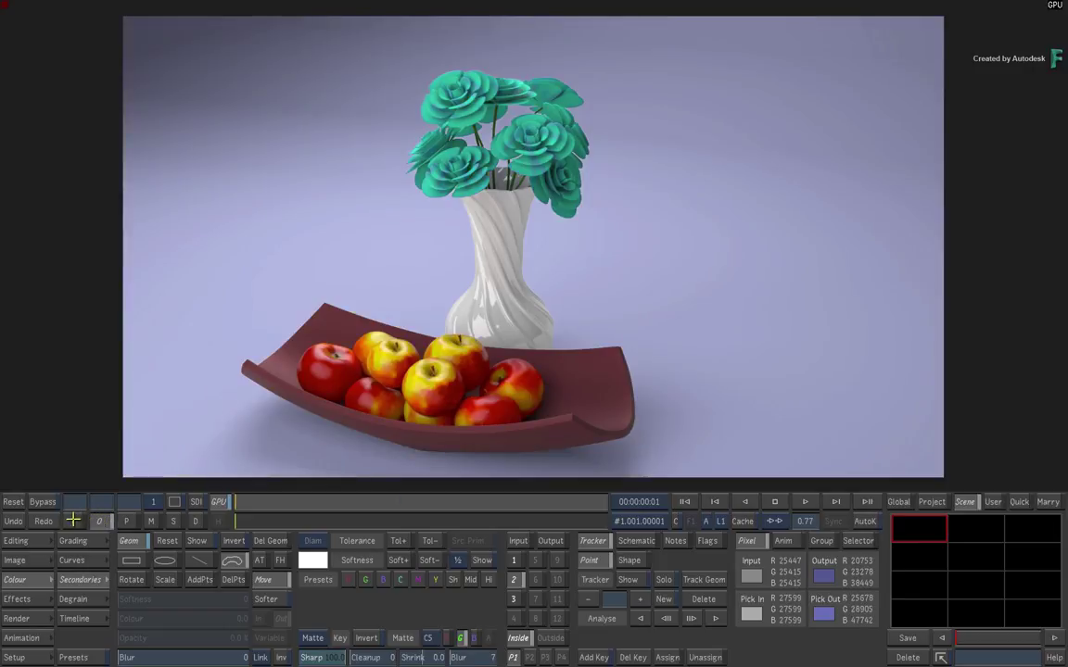
{"action": "left_click", "coordinate": [99, 521]}
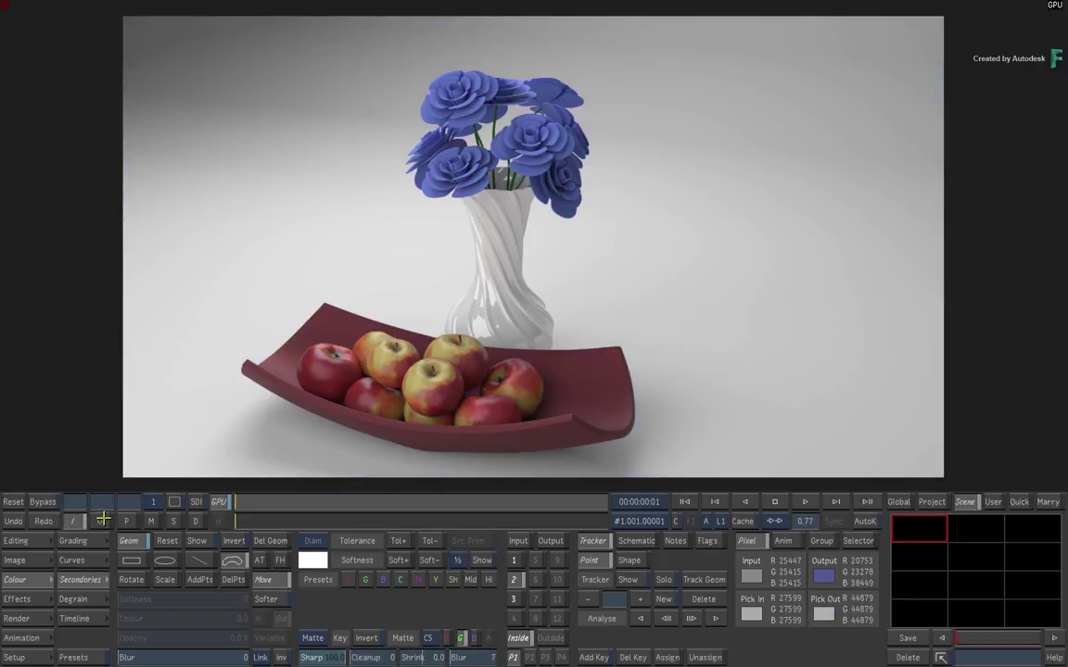
{"action": "left_click", "coordinate": [103, 520]}
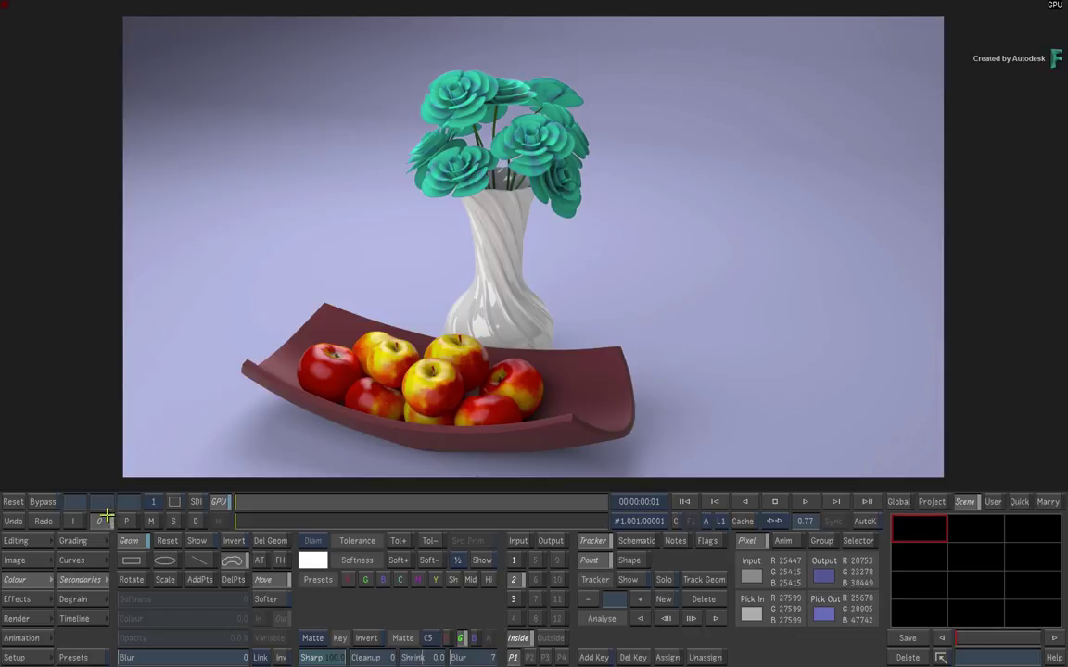
{"action": "left_click", "coordinate": [72, 521]}
{"action": "left_click", "coordinate": [96, 521]}
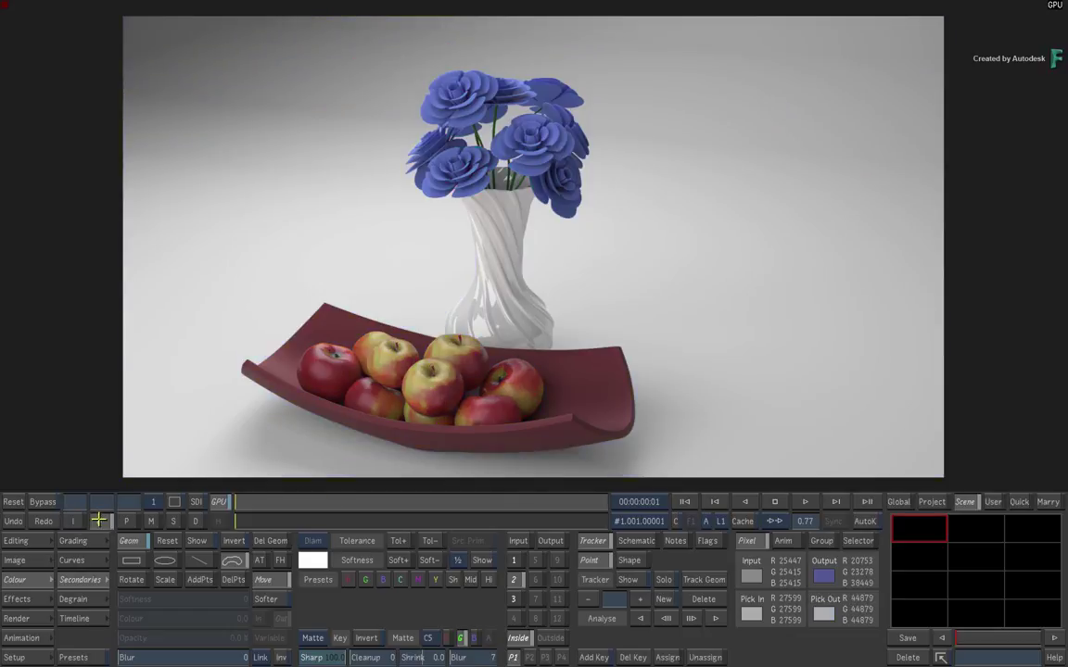
{"action": "left_click", "coordinate": [19, 599]}
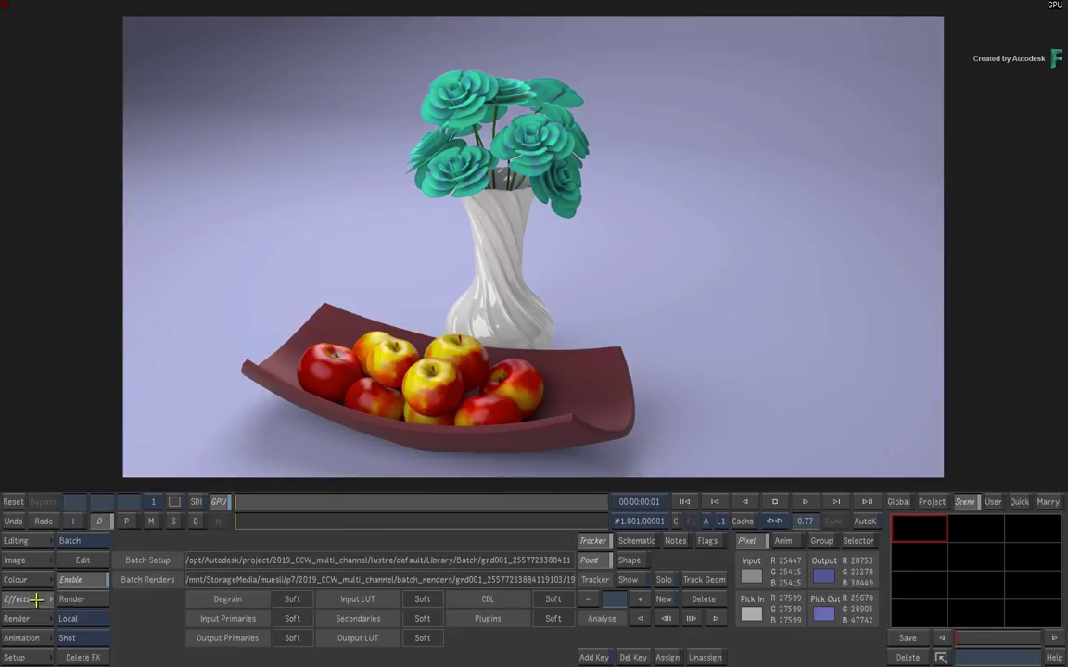